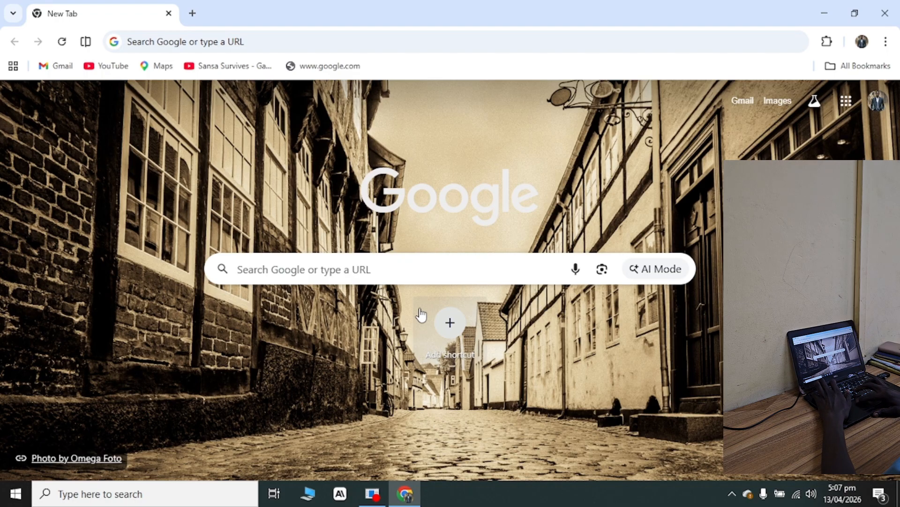
# Search the web for "microsoft office suite" and close the browser after viewing the results.
pyautogui.click(408, 267)
pyautogui.write('m')
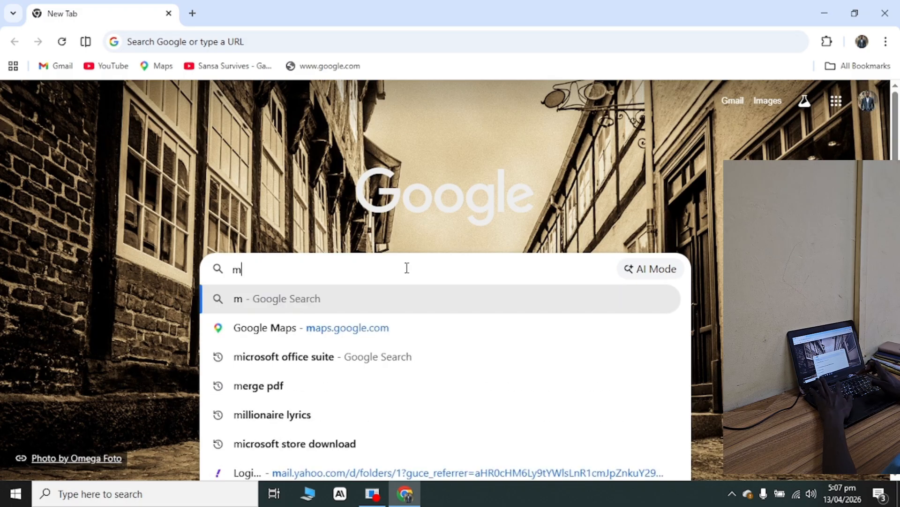
pyautogui.write('icrosoft')
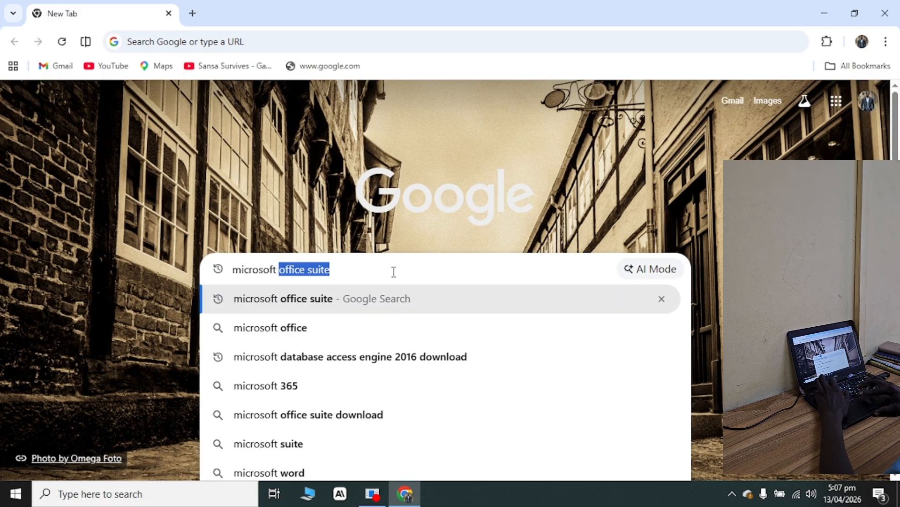
pyautogui.click(382, 310)
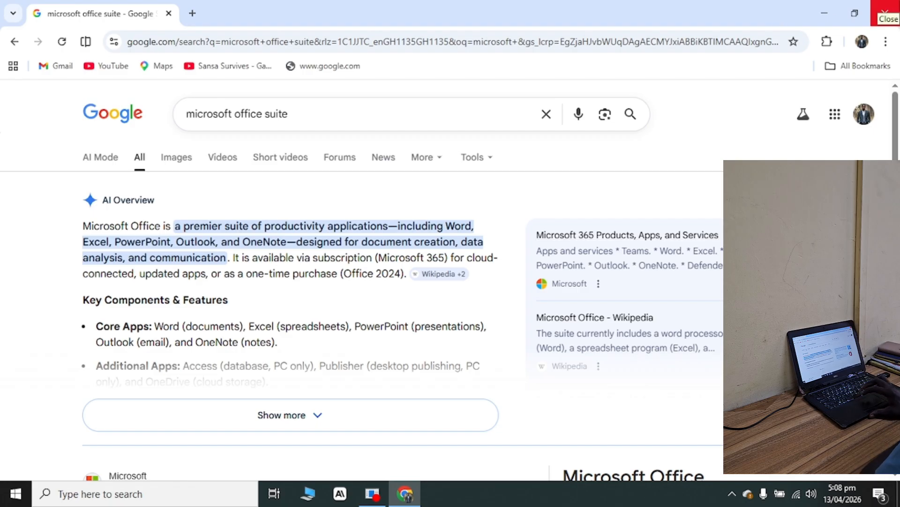
pyautogui.click(884, 12)
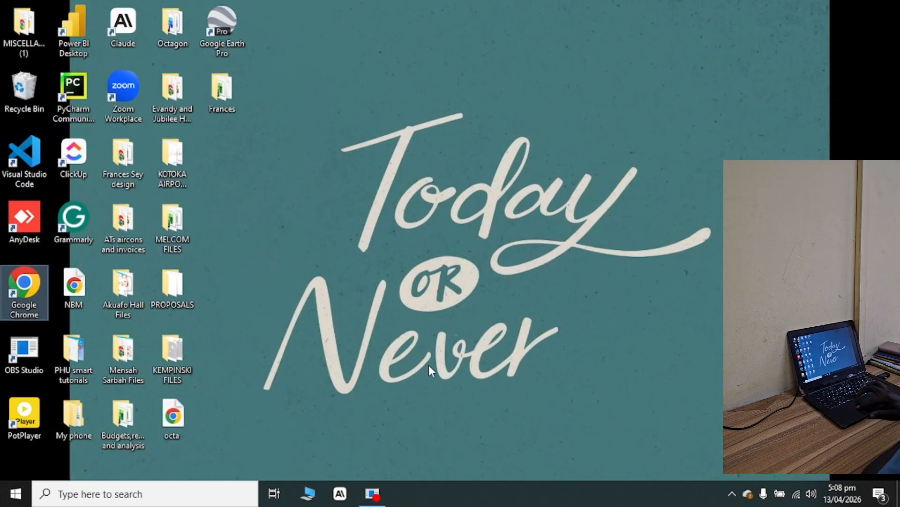
# Find Word through the Windows search and launch it.
pyautogui.click(161, 501)
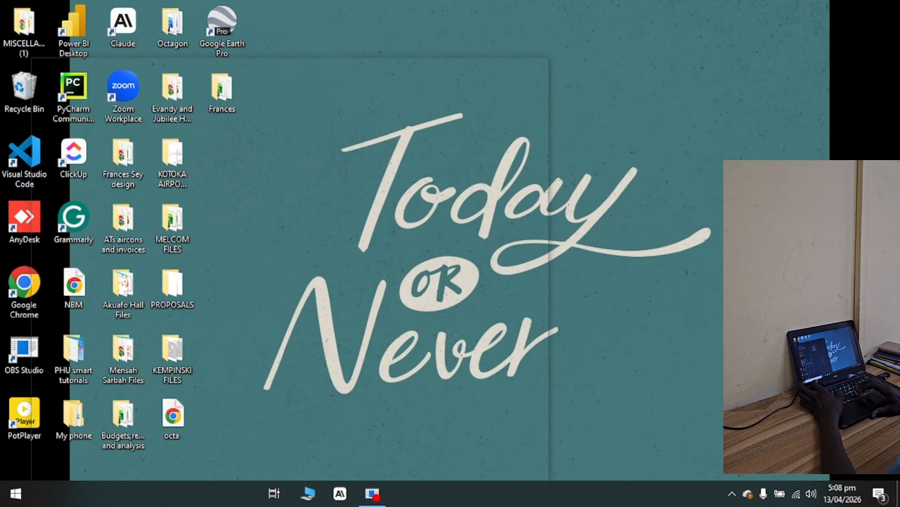
pyautogui.press('super')
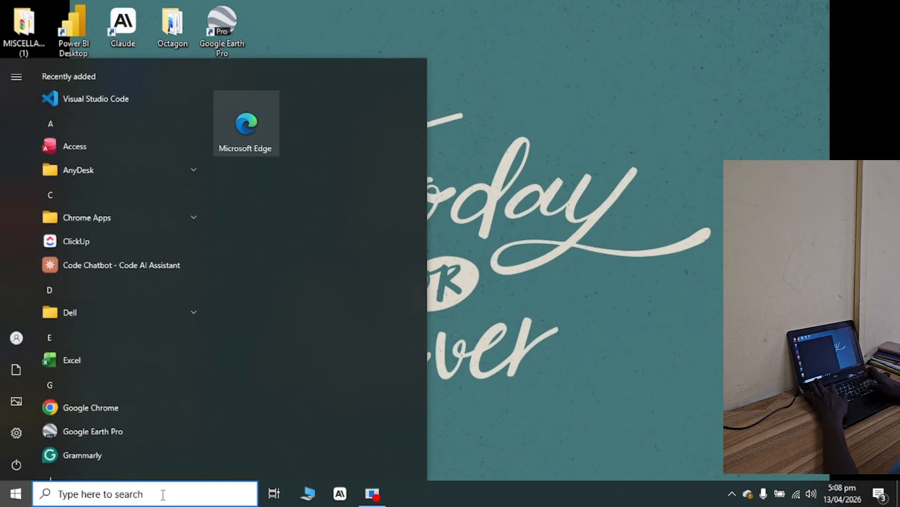
pyautogui.write('word')
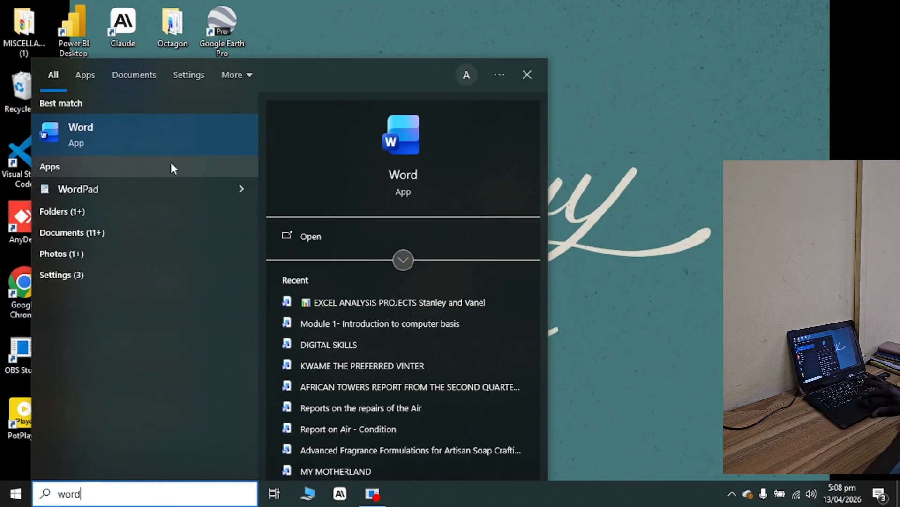
pyautogui.click(168, 137)
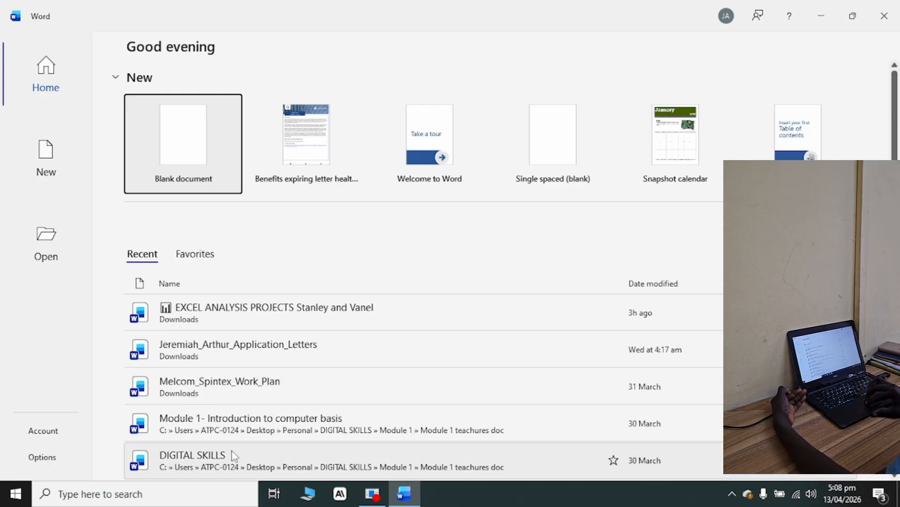
# Browse the recent documents and the document templates offered for new files.
pyautogui.scroll(-5, 234, 455)
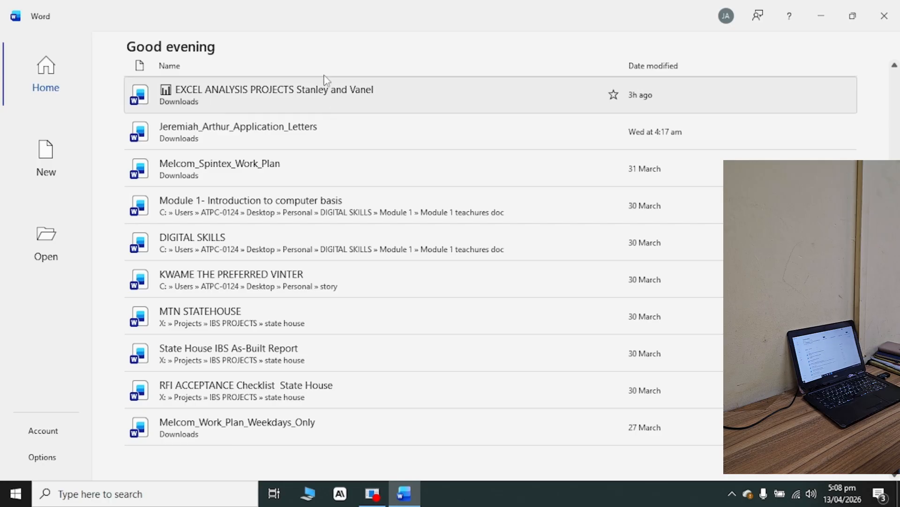
pyautogui.scroll(5, 283, 159)
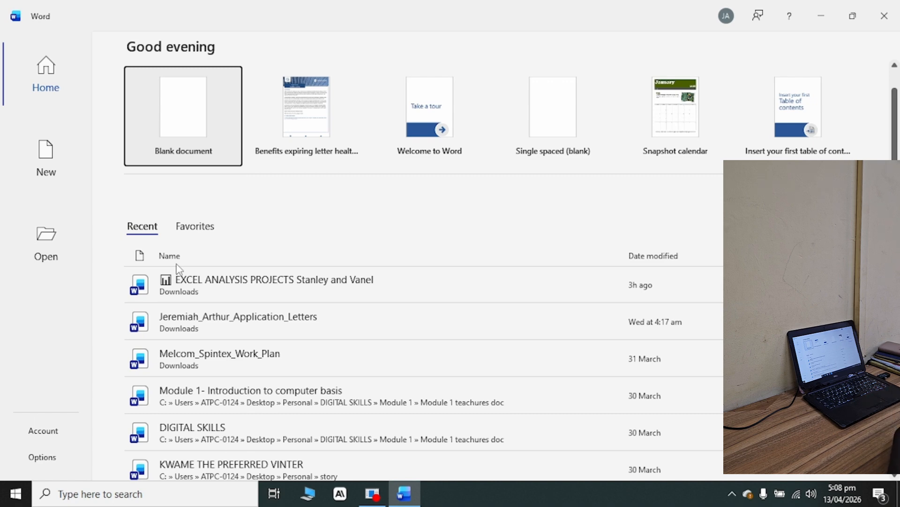
pyautogui.click(46, 159)
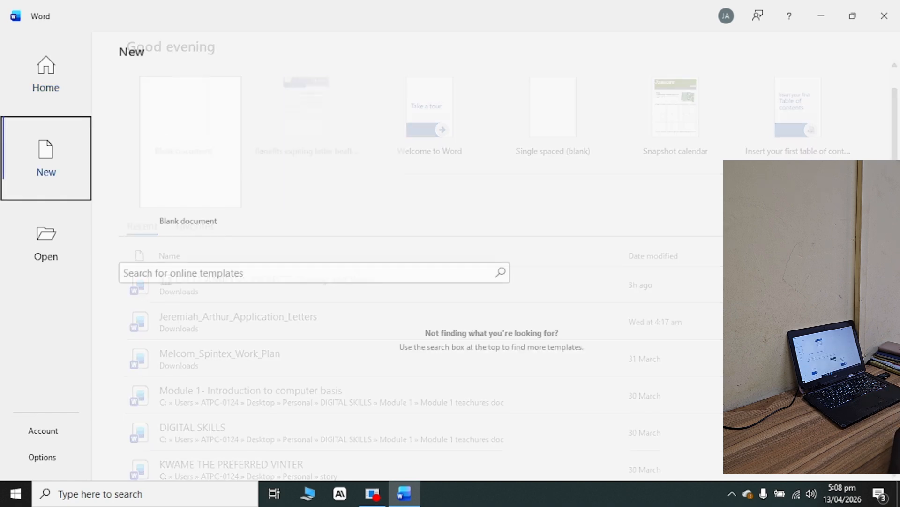
pyautogui.scroll(-3, 460, 286)
pyautogui.scroll(-5, 459, 287)
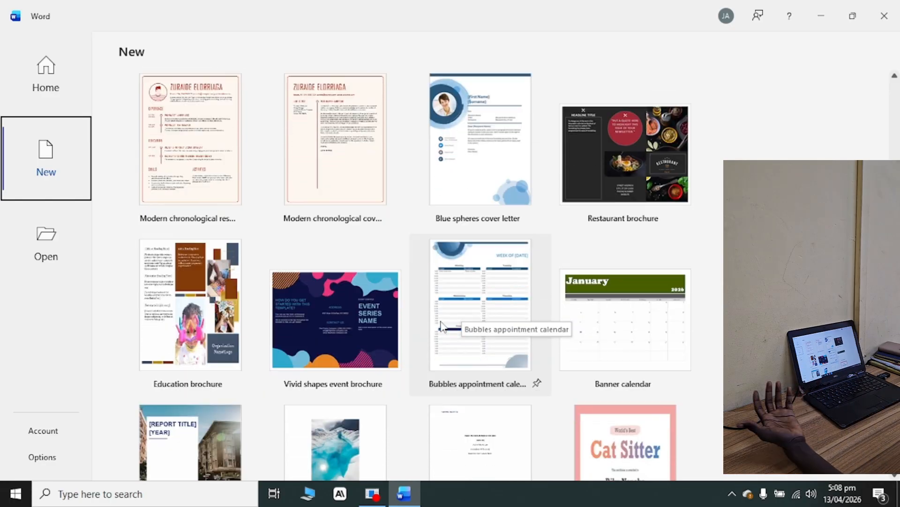
pyautogui.scroll(-1, 645, 230)
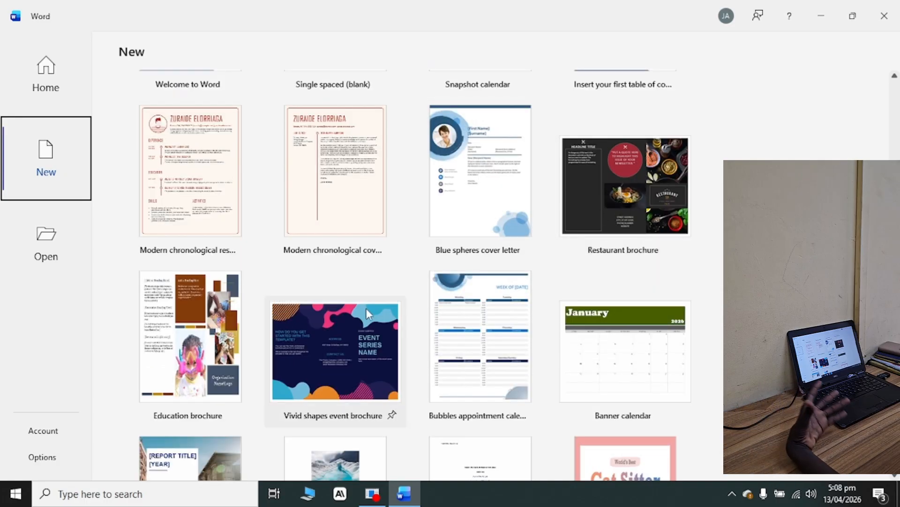
pyautogui.scroll(-3, 529, 353)
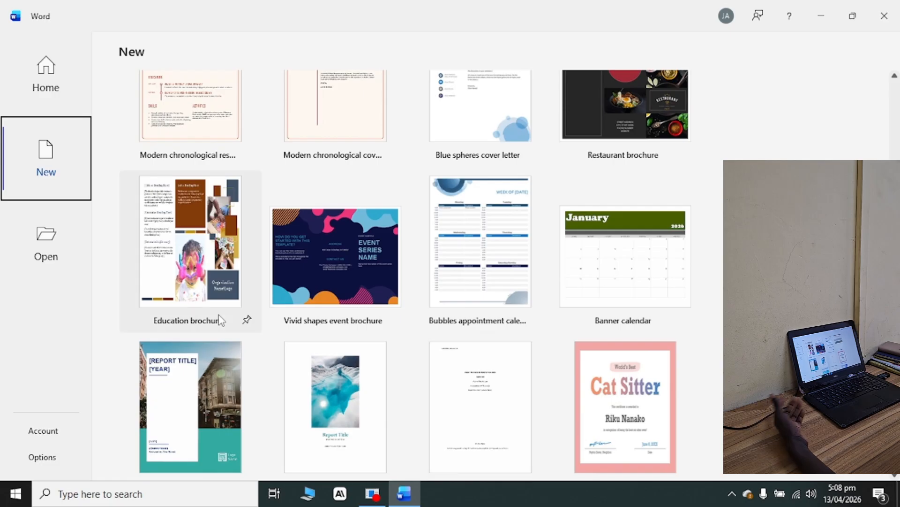
pyautogui.scroll(-3, 344, 341)
pyautogui.scroll(-5, 346, 341)
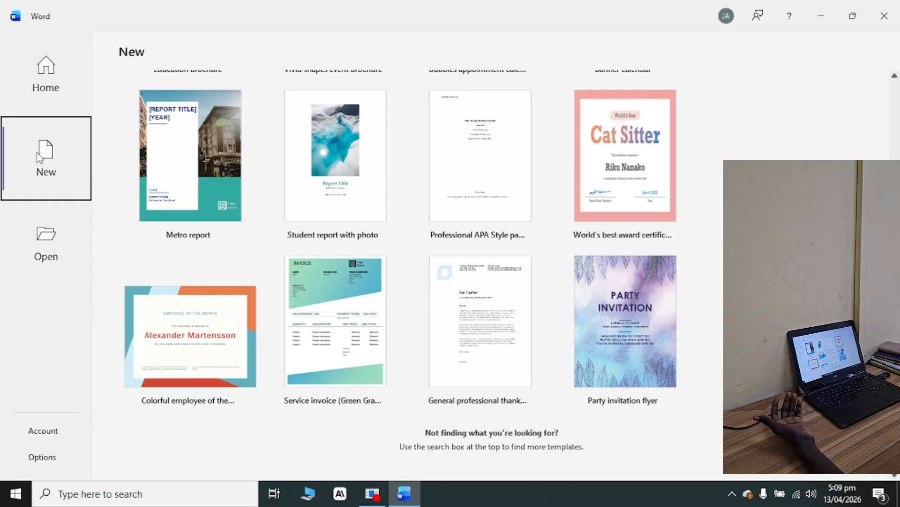
# Return to the start screen and create a blank document.
pyautogui.click(62, 76)
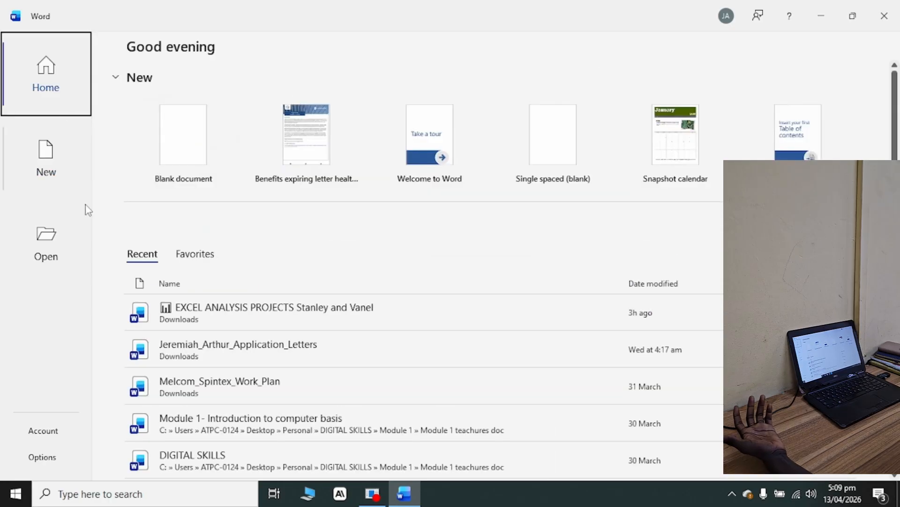
pyautogui.click(195, 147)
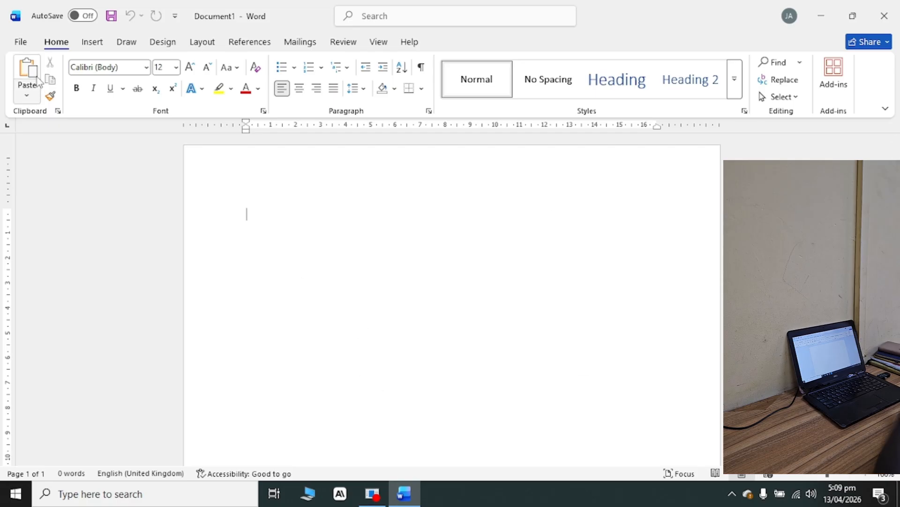
# Look at the file management options and browse the available fonts.
pyautogui.click(23, 43)
pyautogui.press('Escape')
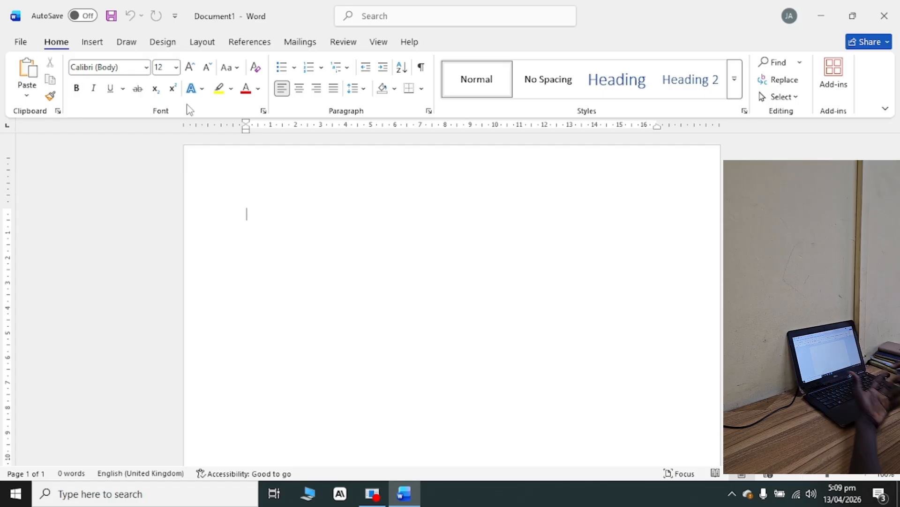
pyautogui.click(147, 69)
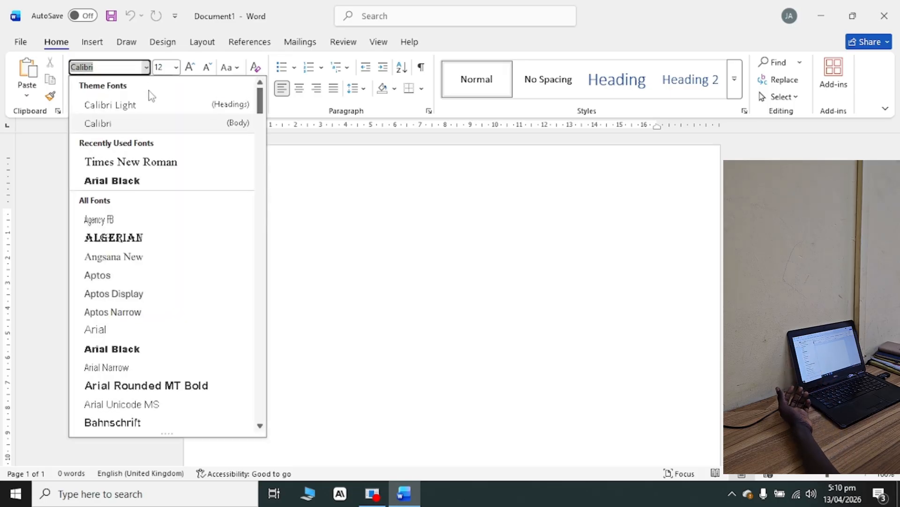
pyautogui.scroll(-1, 158, 200)
pyautogui.scroll(-9, 158, 201)
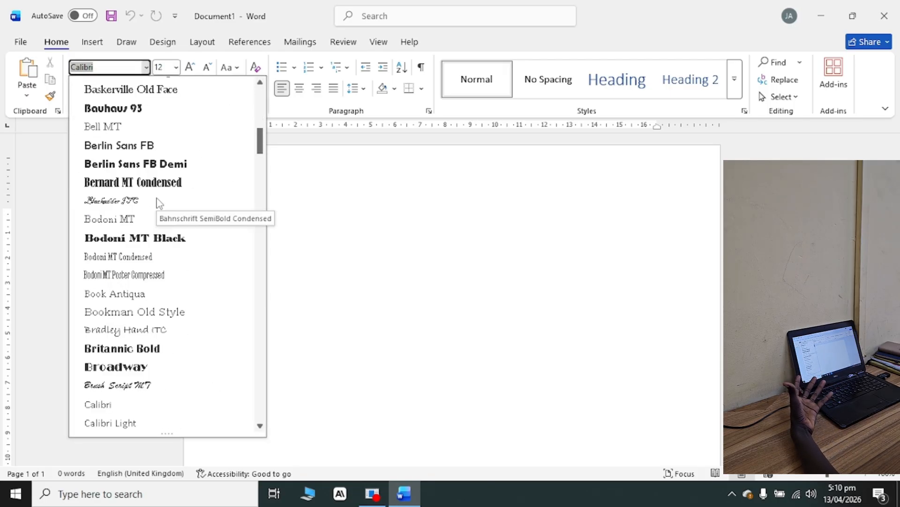
pyautogui.scroll(-2, 160, 202)
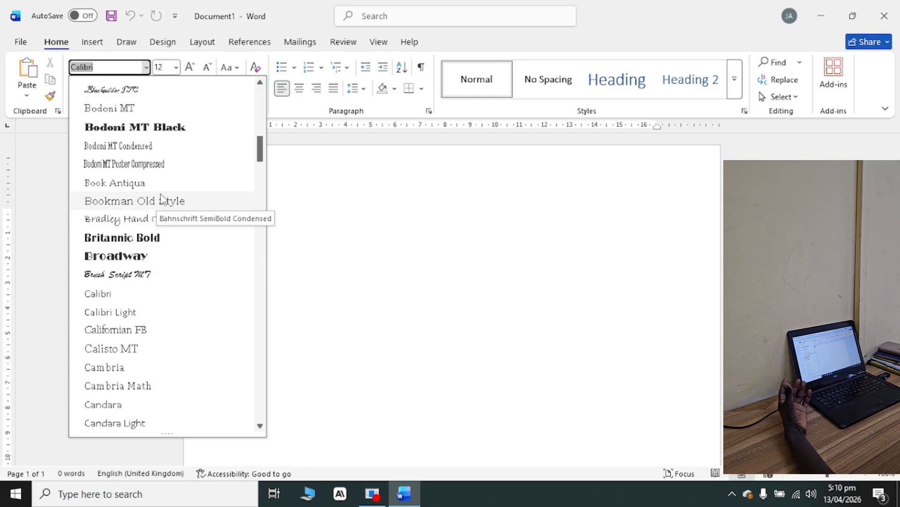
# Write "My name is" followed by the person's first name on the first line of the blank page.
pyautogui.click(315, 227)
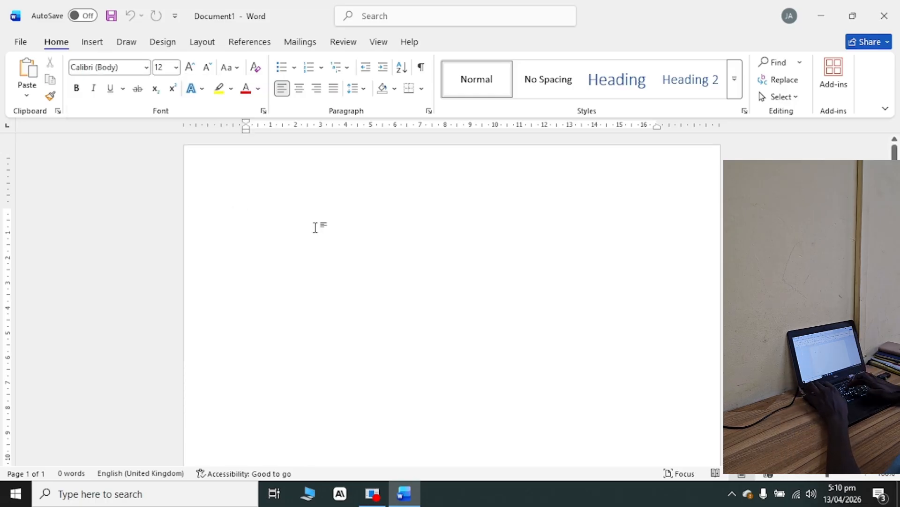
pyautogui.write('My name i')
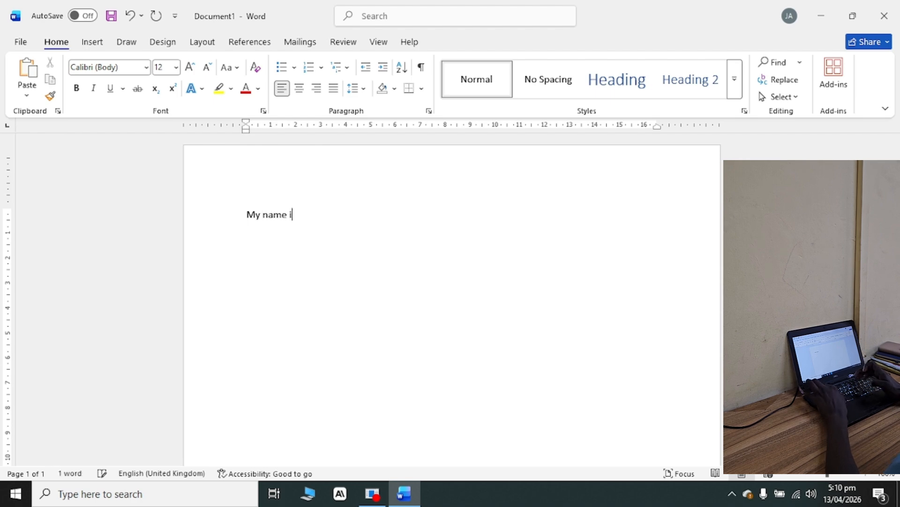
pyautogui.write('s Jeremiah')
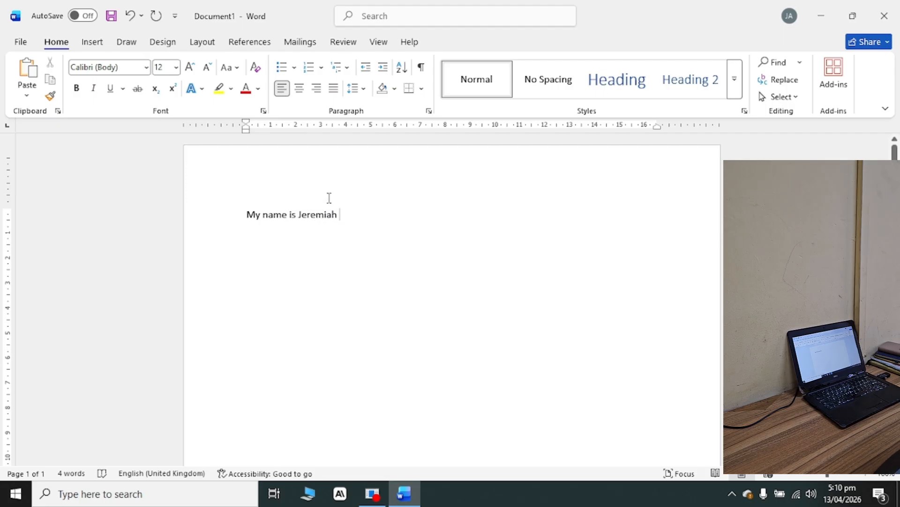
# Try the Algerian font on the whole sentence and change it to Angsana New.
pyautogui.moveTo(342, 215); pyautogui.dragTo(252, 207)
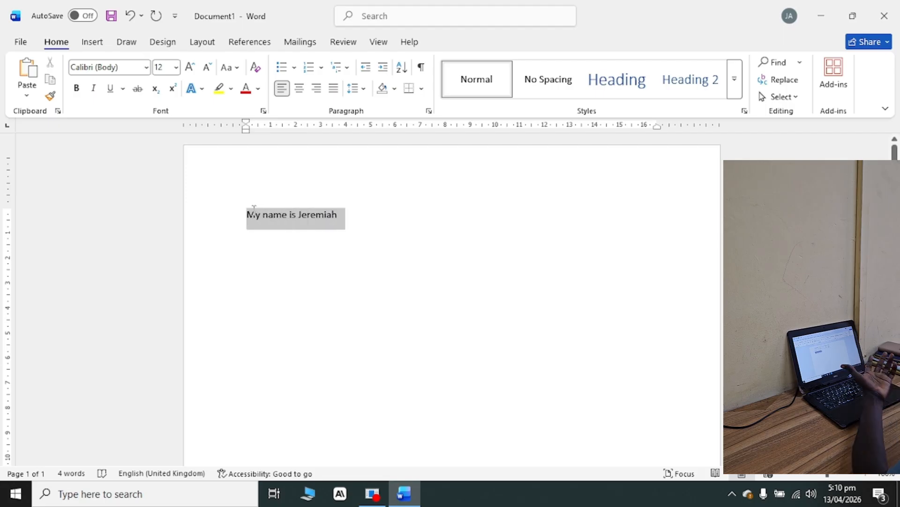
pyautogui.click(146, 67)
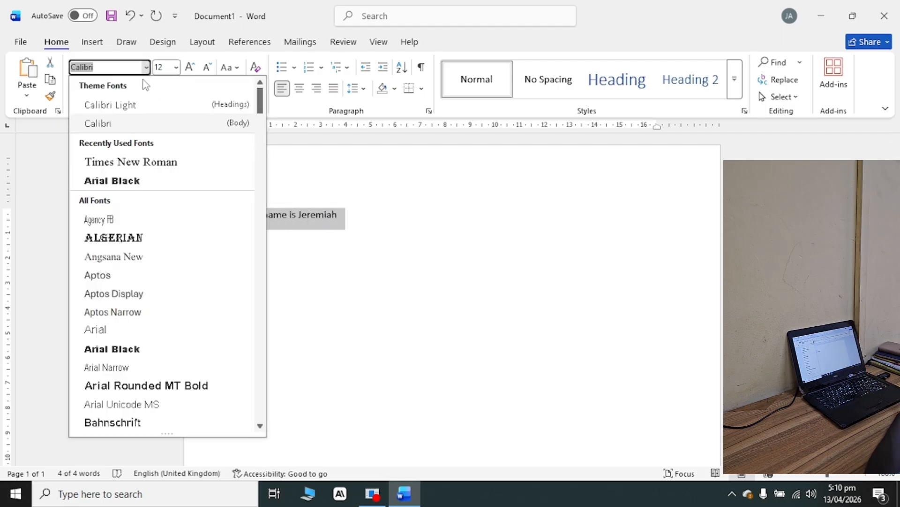
pyautogui.click(135, 240)
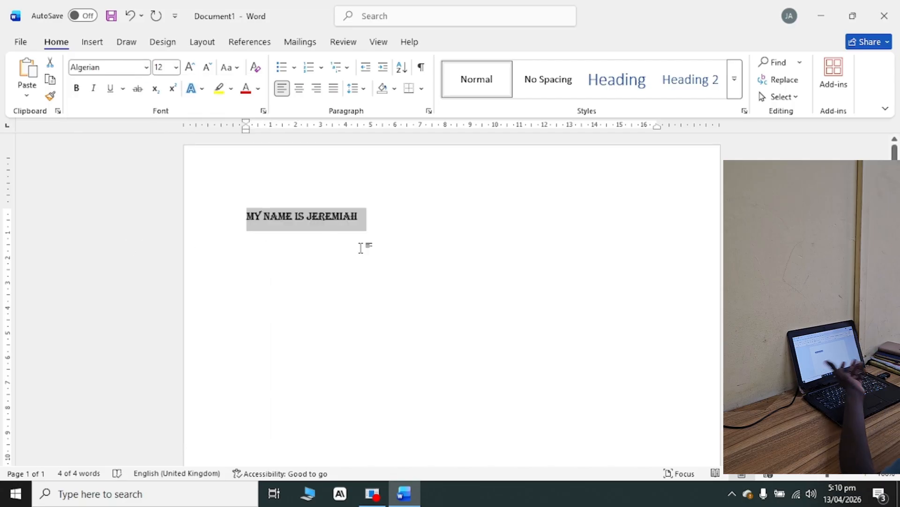
pyautogui.click(146, 68)
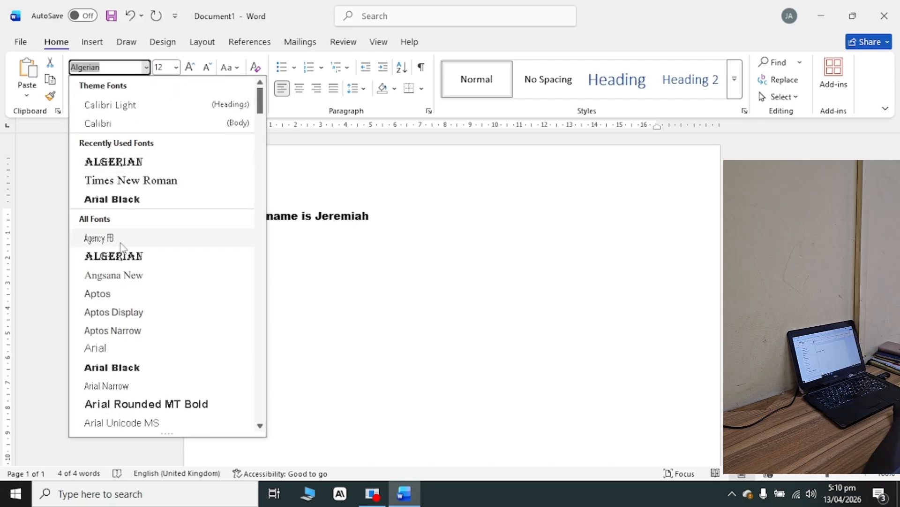
pyautogui.click(107, 274)
pyautogui.click(240, 278)
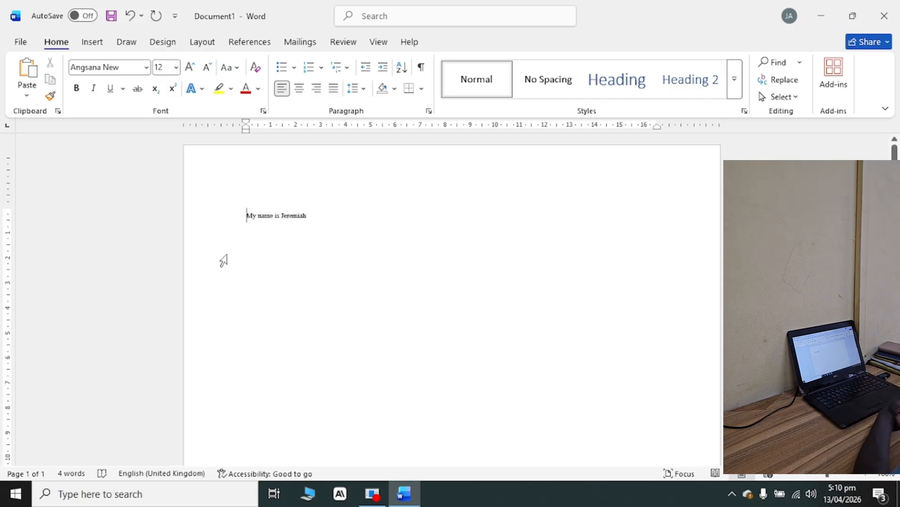
# Check the available font sizes and make the whole sentence bold.
pyautogui.click(176, 67)
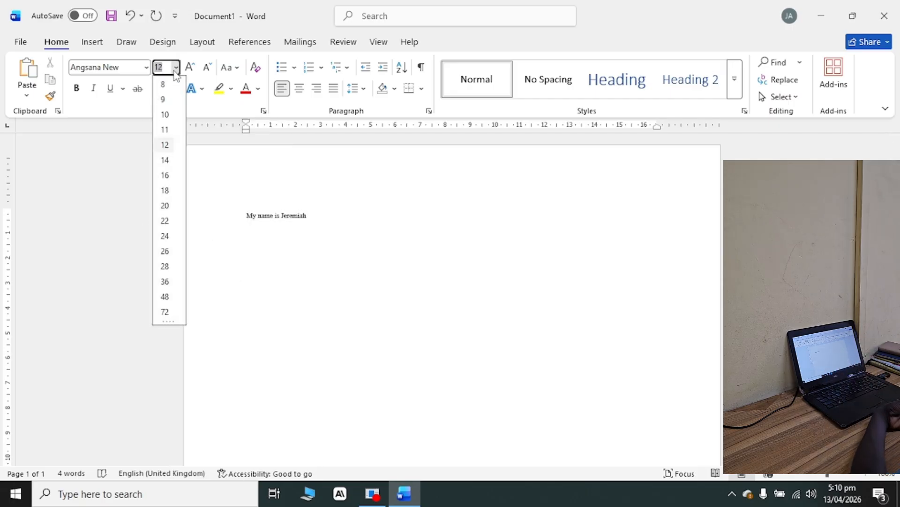
pyautogui.click(276, 214)
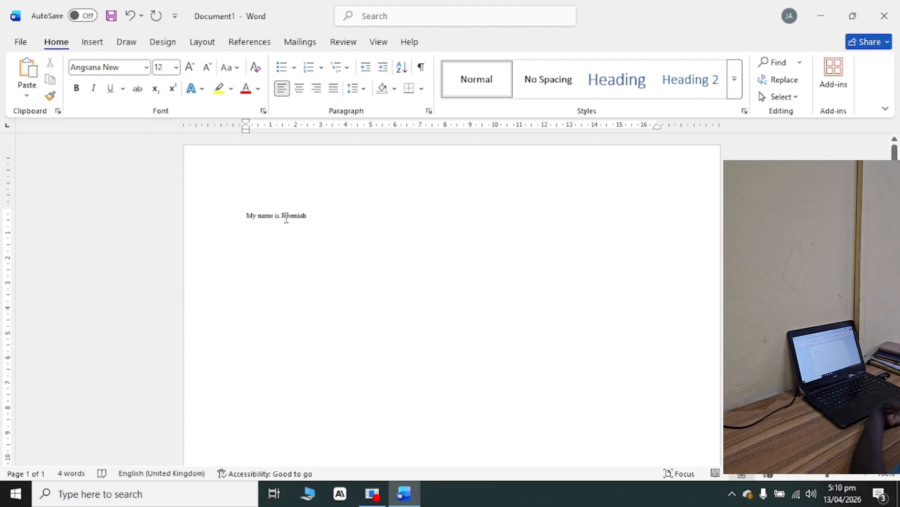
pyautogui.moveTo(256, 221); pyautogui.dragTo(301, 214)
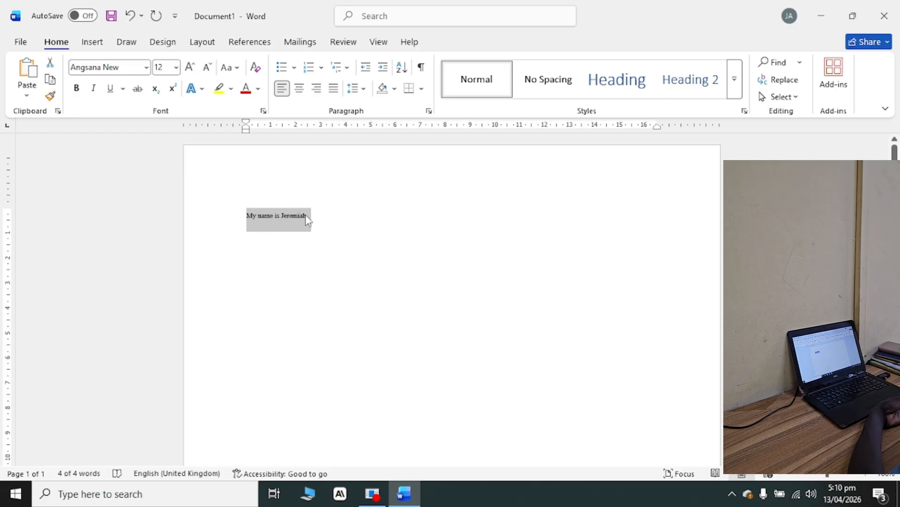
pyautogui.click(176, 67)
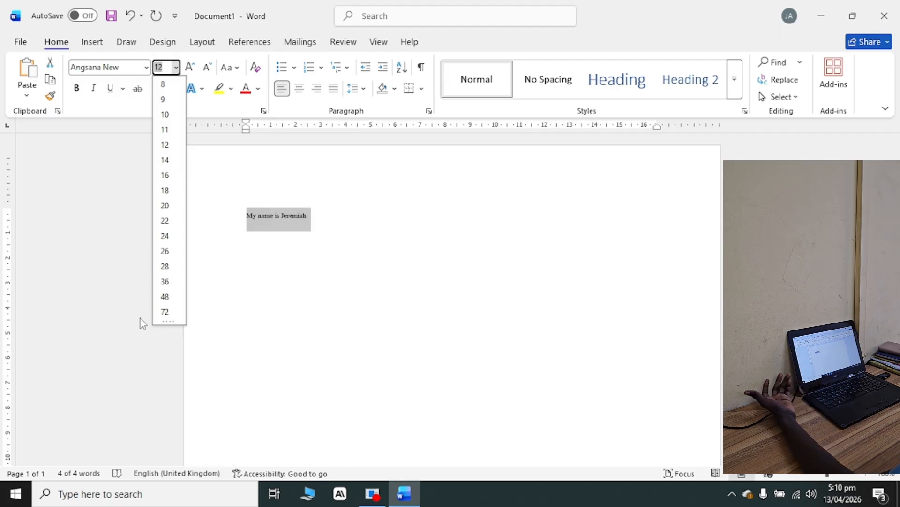
pyautogui.click(282, 249)
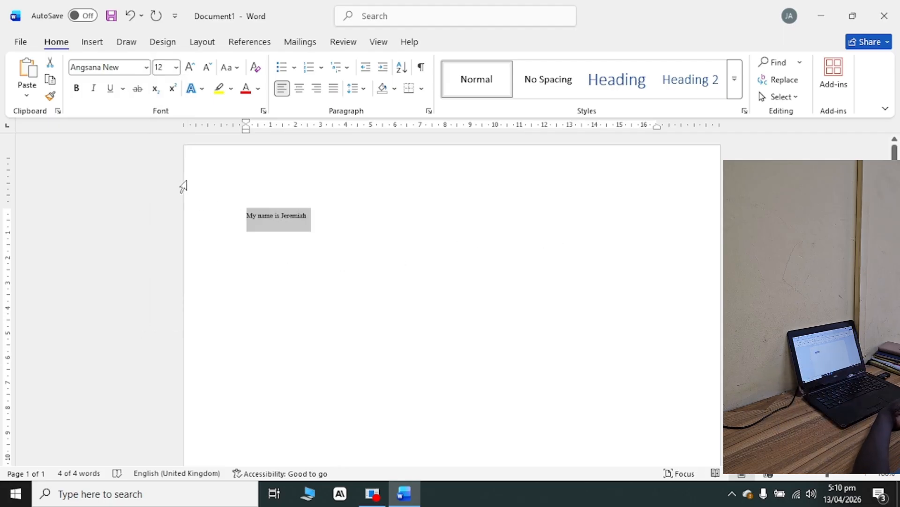
pyautogui.click(73, 95)
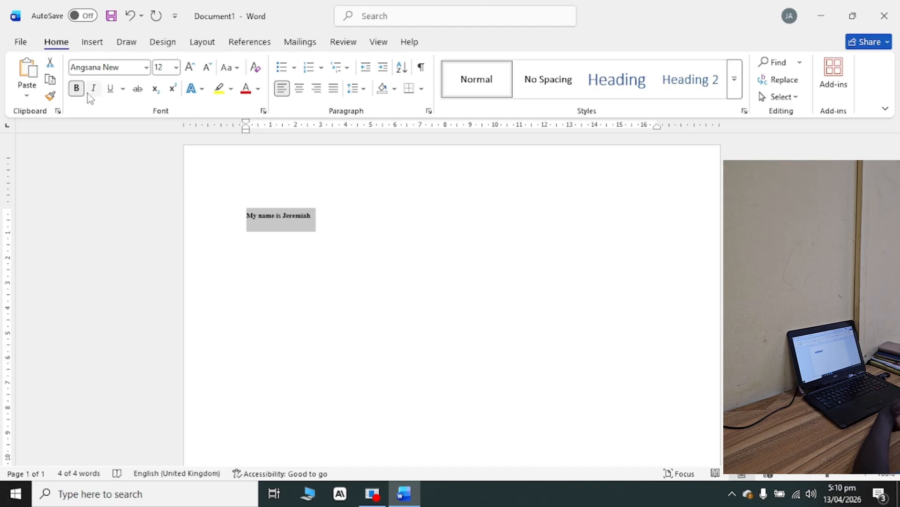
# Italicize and underline the whole sentence, and check the additional underline options without changing them.
pyautogui.click(94, 88)
pyautogui.click(111, 89)
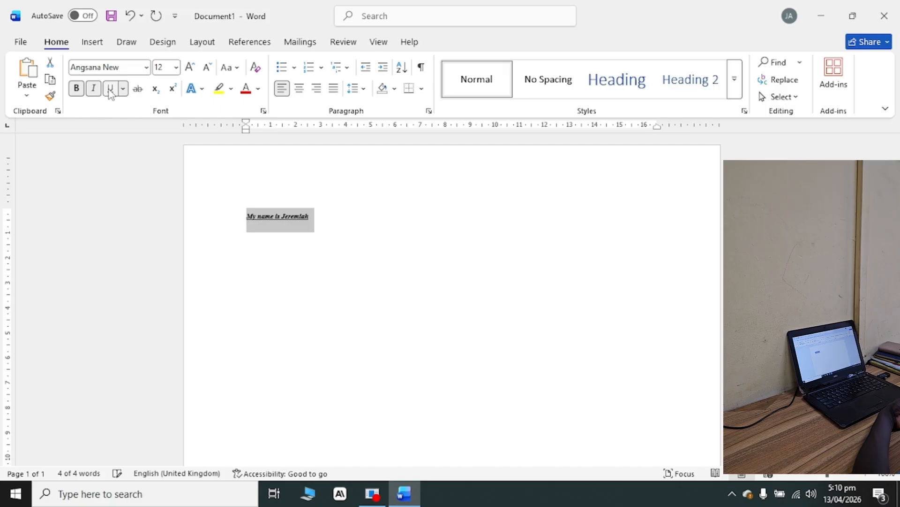
pyautogui.click(124, 89)
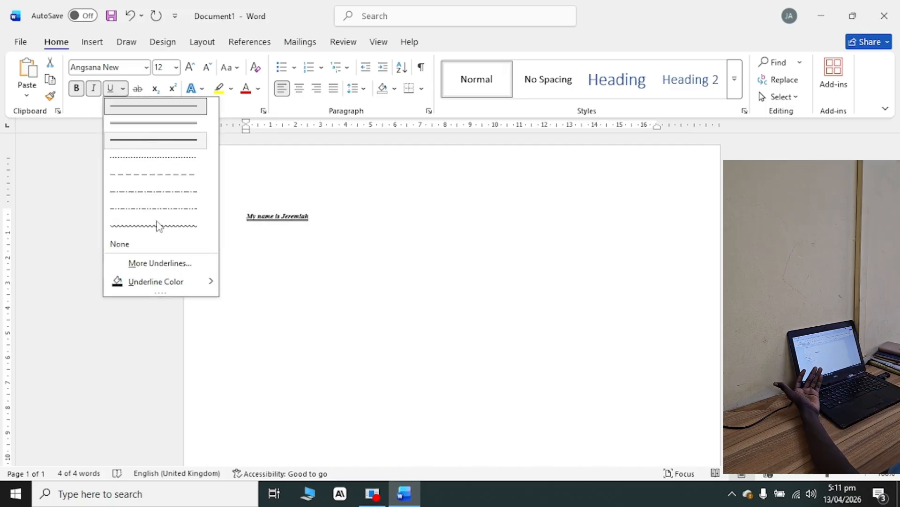
pyautogui.click(160, 263)
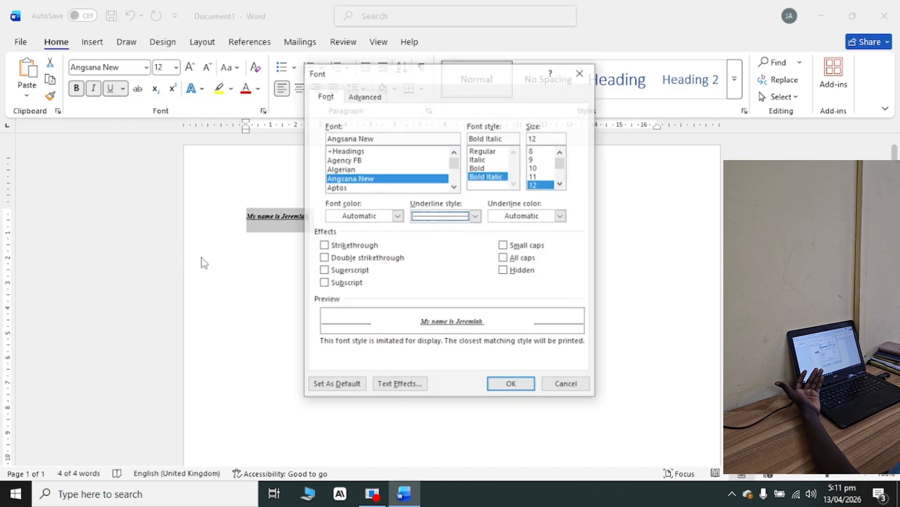
pyautogui.click(581, 73)
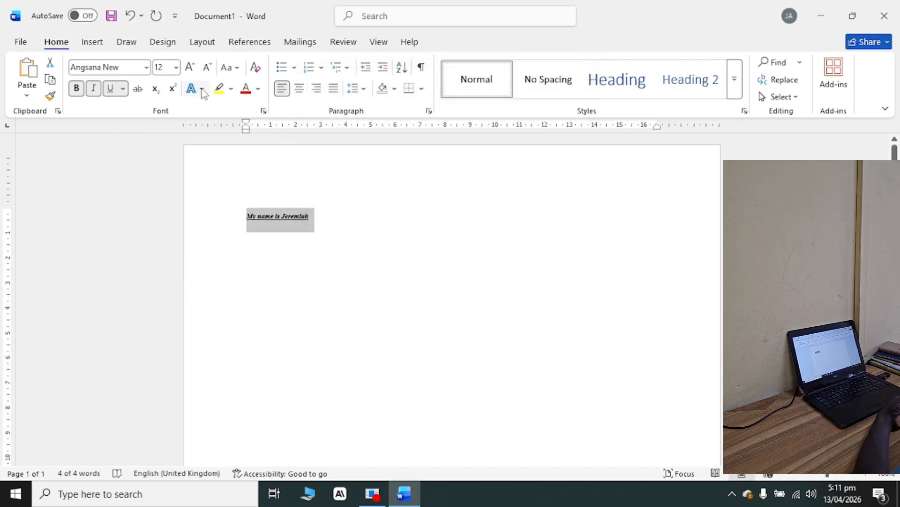
# Clear the underline, italic and bold formatting from the whole sentence.
pyautogui.click(144, 92)
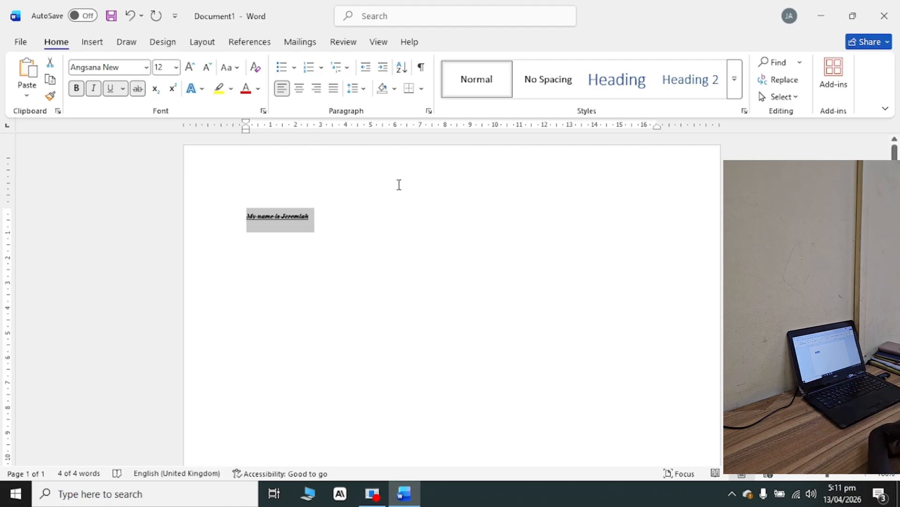
pyautogui.click(111, 92)
pyautogui.click(93, 92)
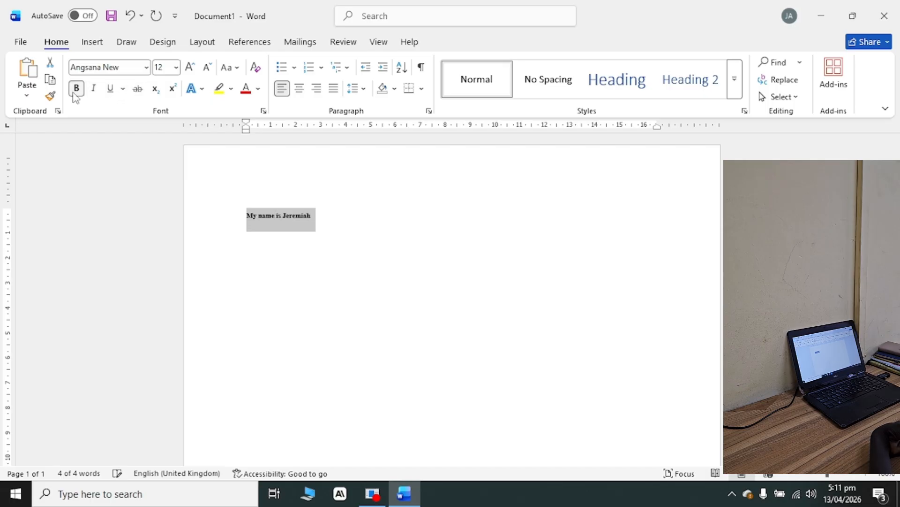
pyautogui.click(77, 93)
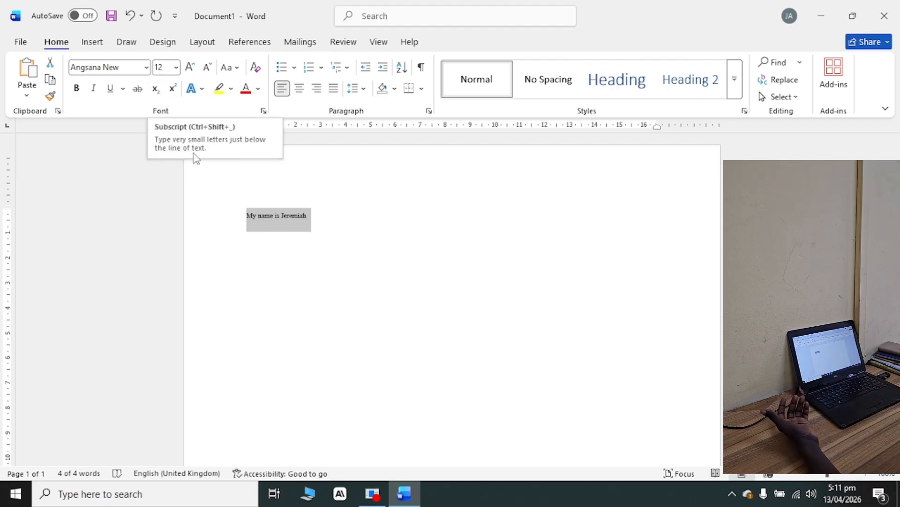
# Write "Log10" on a new line below the sentence and make the 10 a subscript.
pyautogui.click(316, 218)
pyautogui.press('Return')
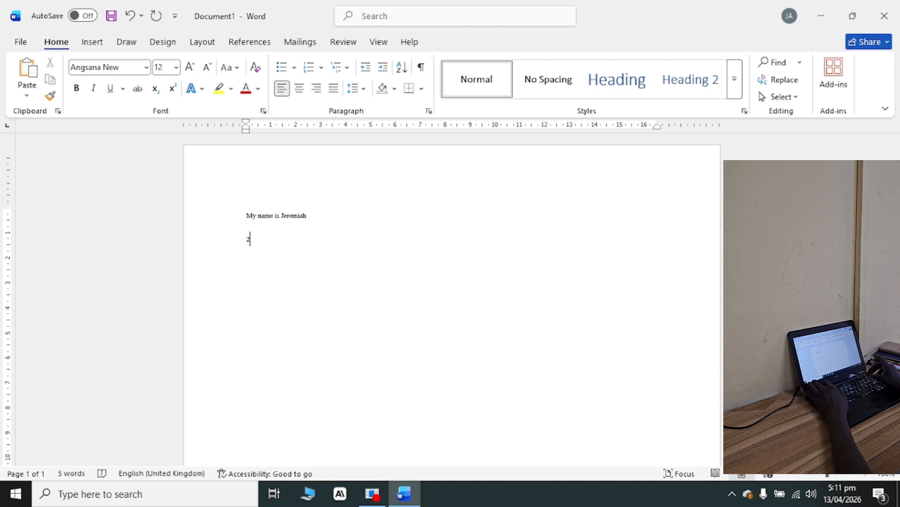
pyautogui.press('BackSpace')
pyautogui.write('Io')
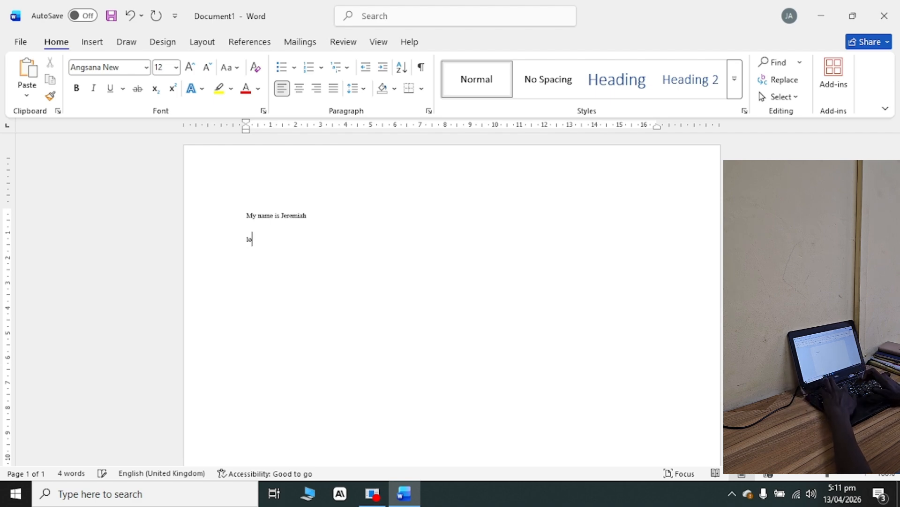
pyautogui.write('g')
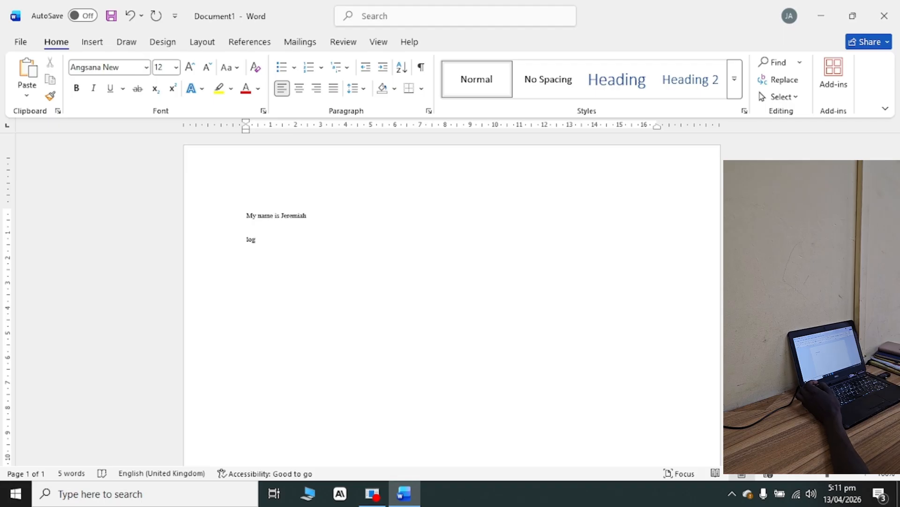
pyautogui.moveTo(832, 475); pyautogui.dragTo(831, 475)
pyautogui.click(837, 475)
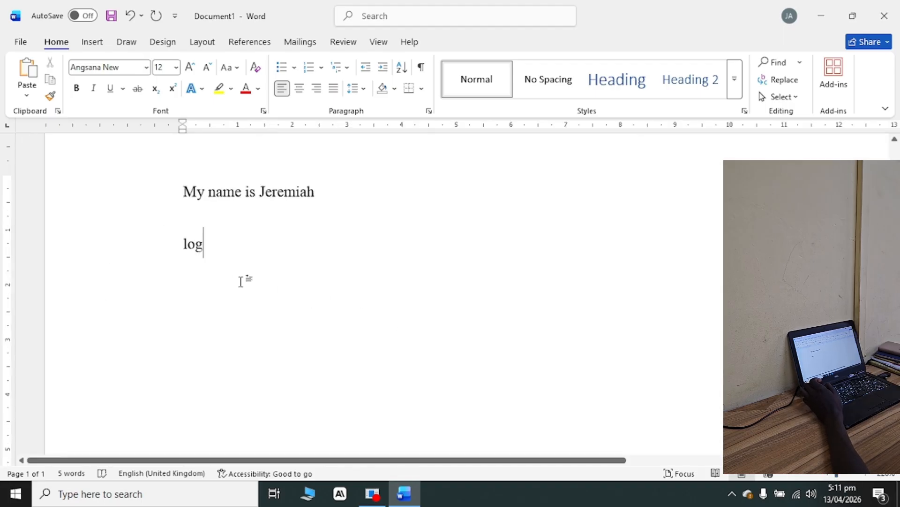
pyautogui.write('10')
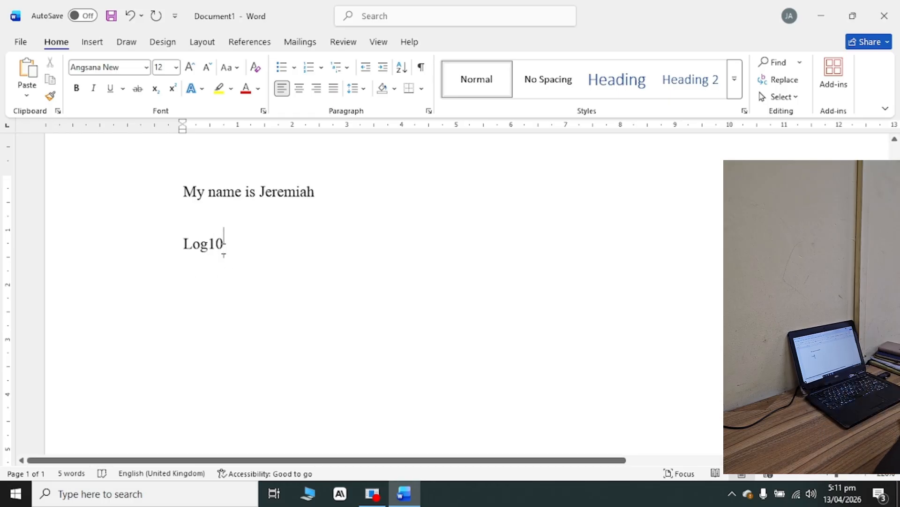
pyautogui.moveTo(223, 244); pyautogui.dragTo(207, 244)
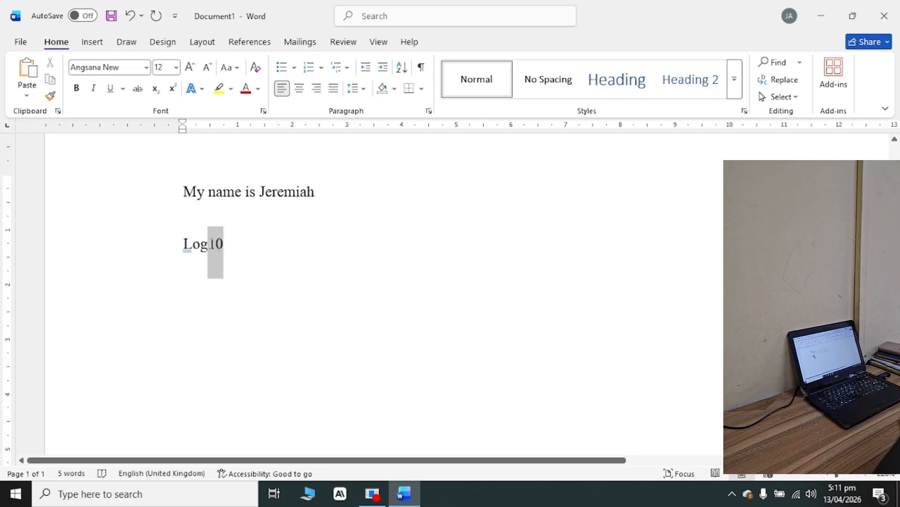
pyautogui.click(155, 88)
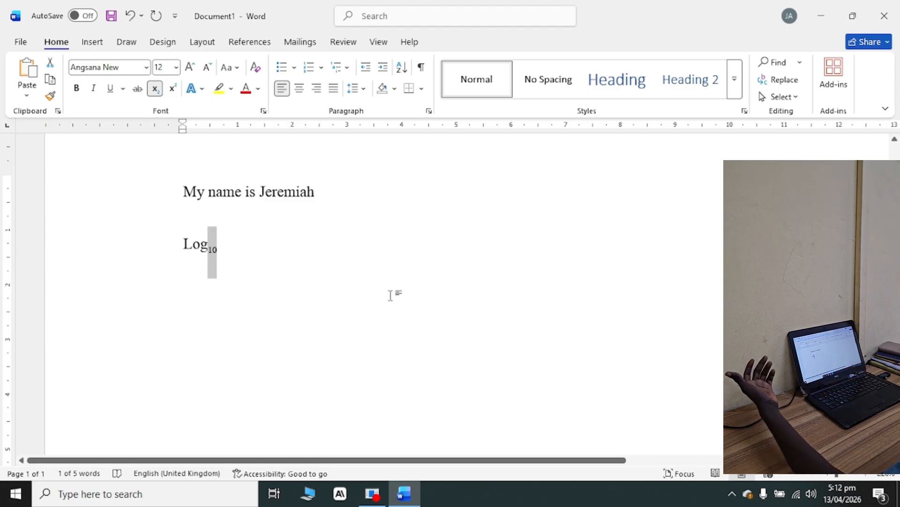
# Add a normal-height 2 with a superscript 5 after the subscript 10, ending with a new line.
pyautogui.click(271, 261)
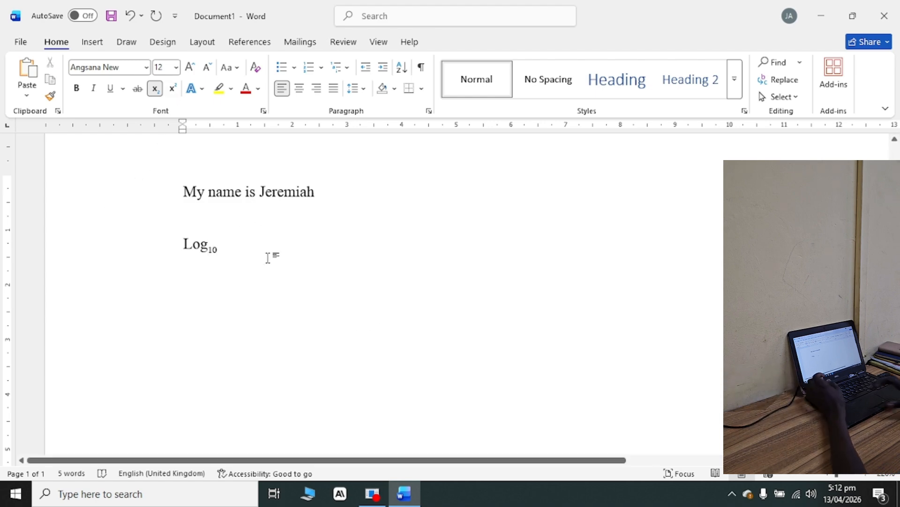
pyautogui.write('2')
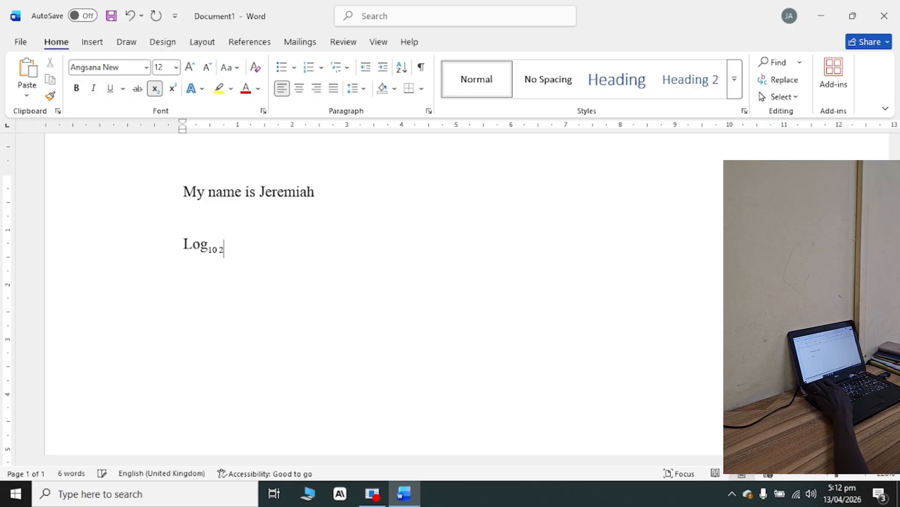
pyautogui.press('BackSpace')
pyautogui.press('BackSpace')
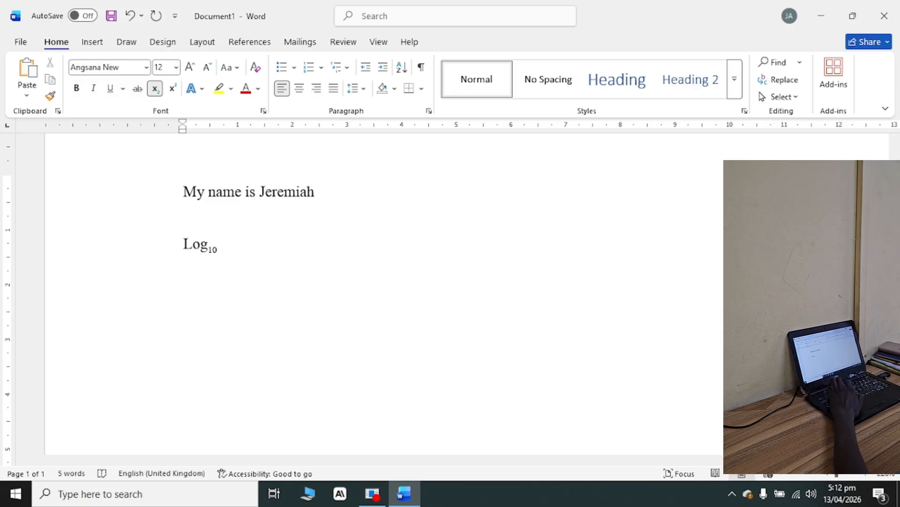
pyautogui.hotkey('ctrl', '=')
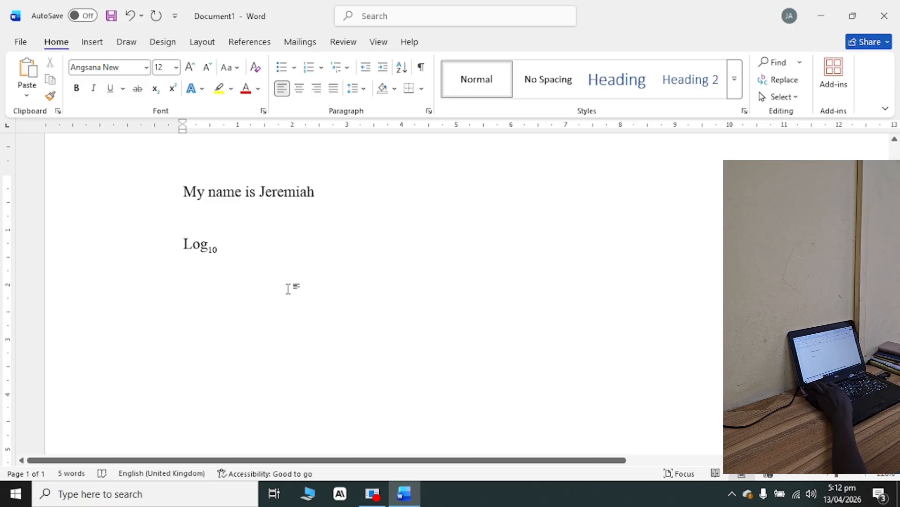
pyautogui.write('2')
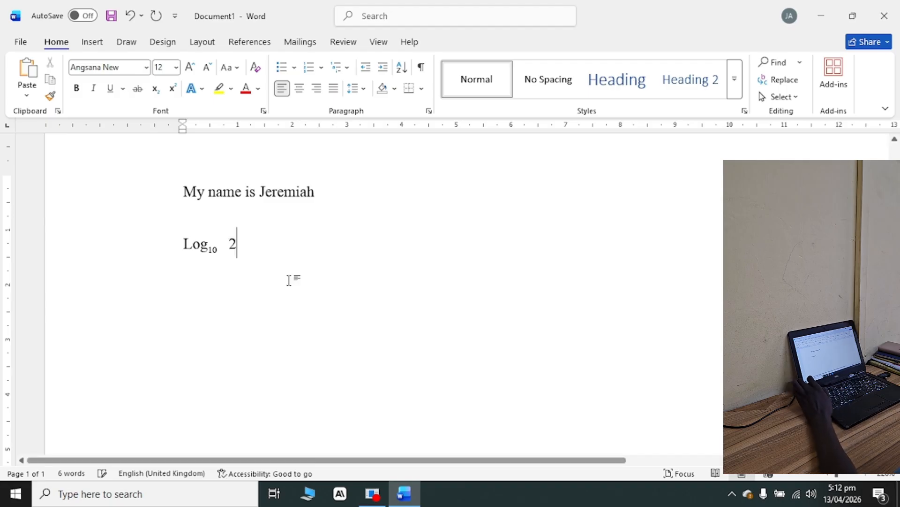
pyautogui.click(171, 88)
pyautogui.write('5')
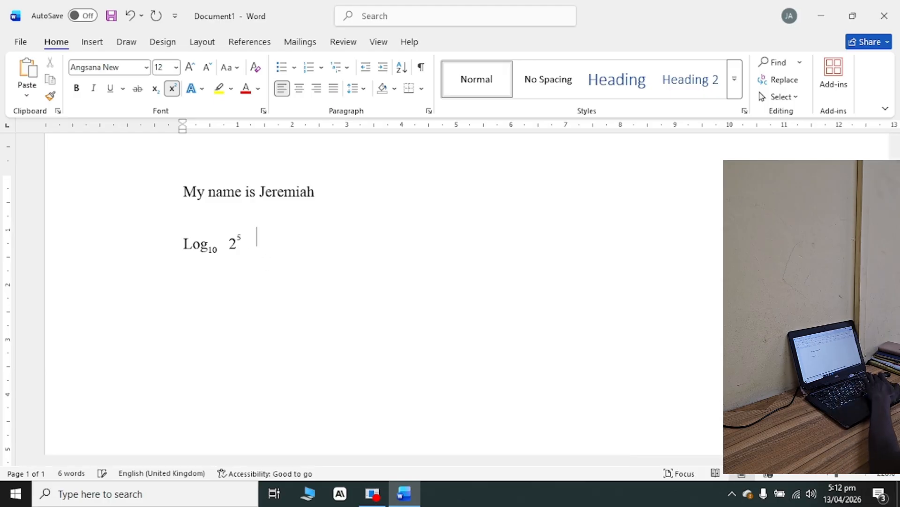
pyautogui.press('Return')
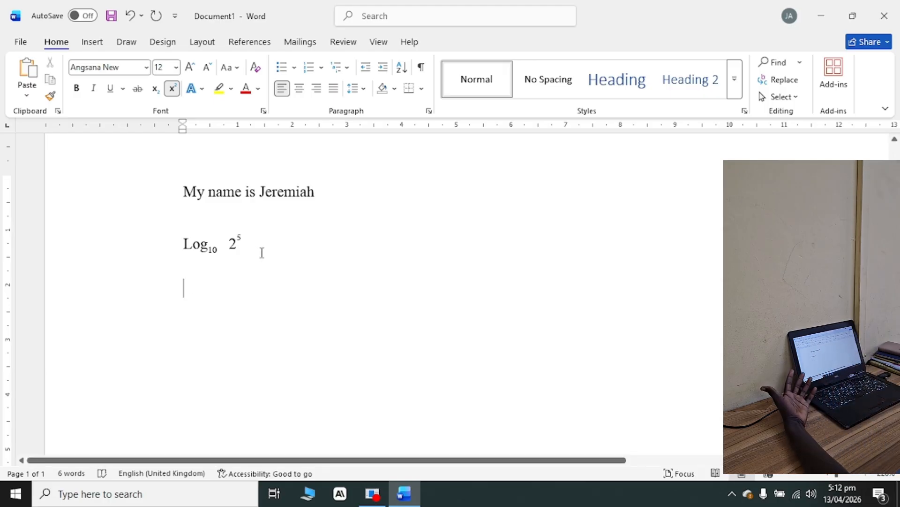
# Enlarge the whole first sentence stepwise to font size 18 and reduce it to 14.
pyautogui.click(176, 67)
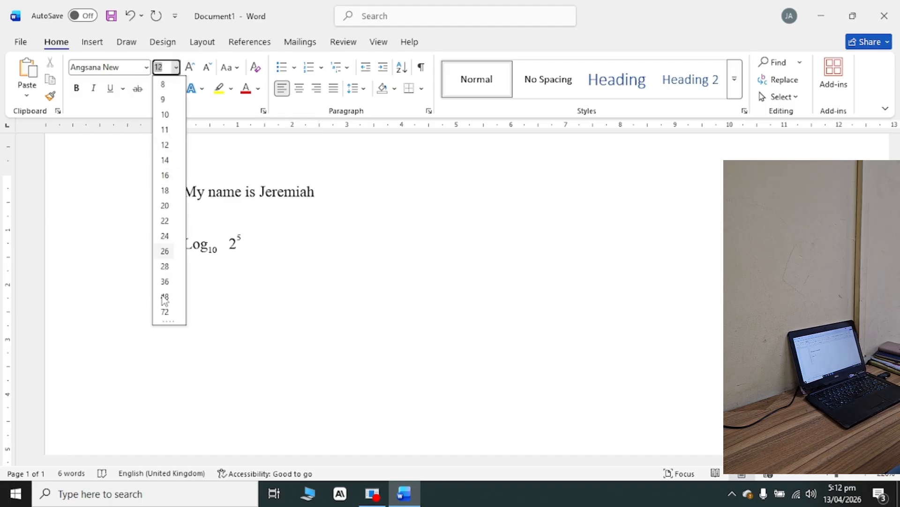
pyautogui.press('Escape')
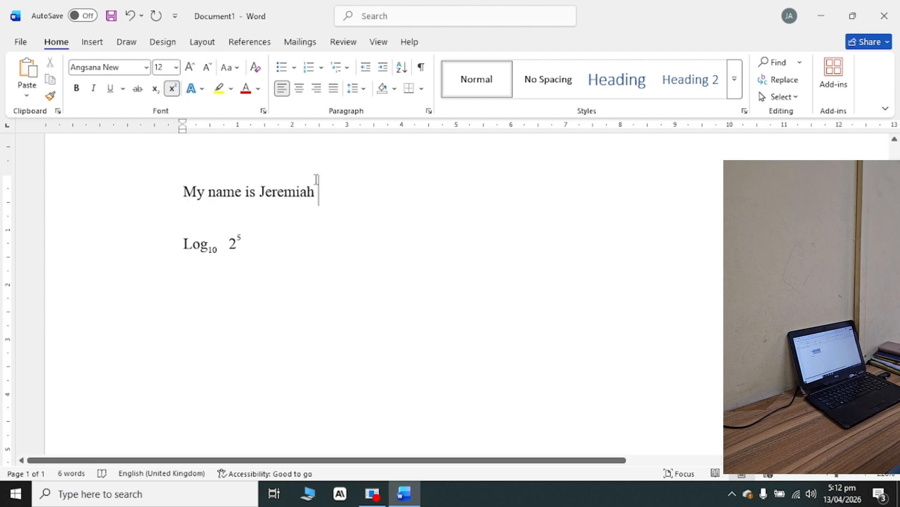
pyautogui.moveTo(317, 179); pyautogui.dragTo(168, 197)
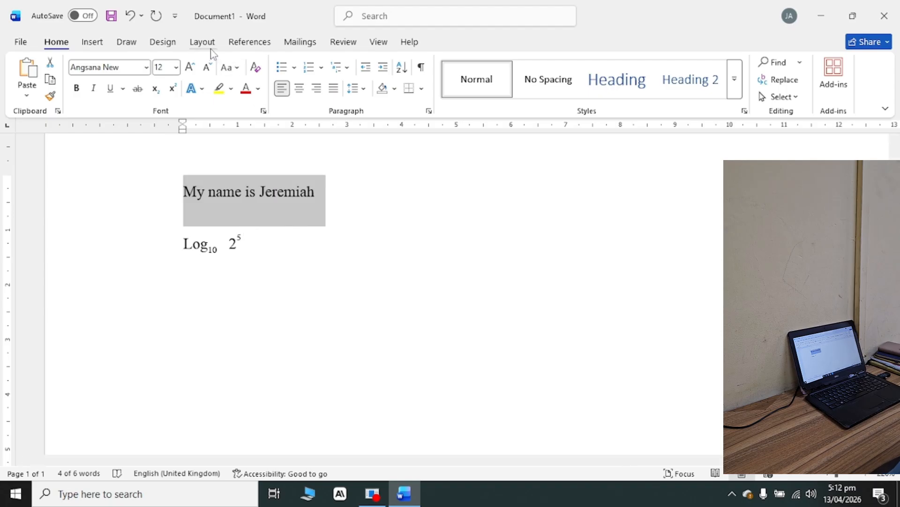
pyautogui.click(193, 73)
pyautogui.click(193, 73)
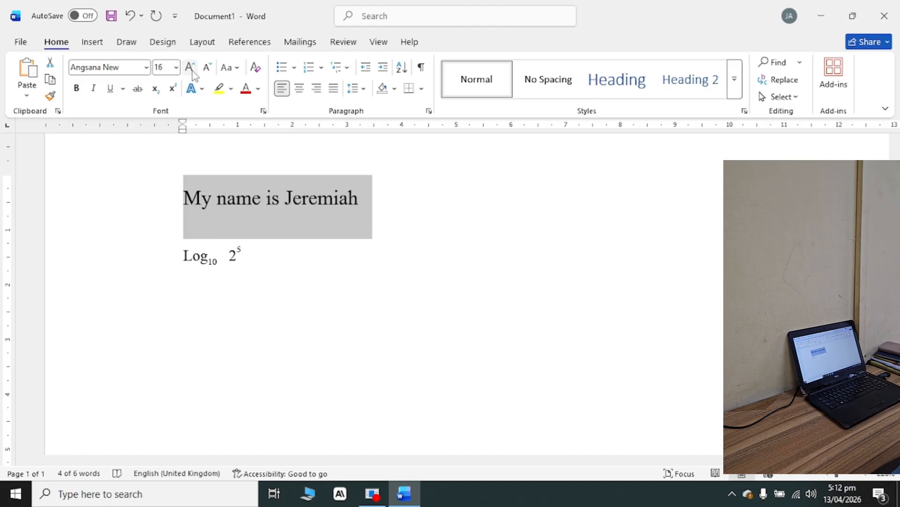
pyautogui.click(193, 72)
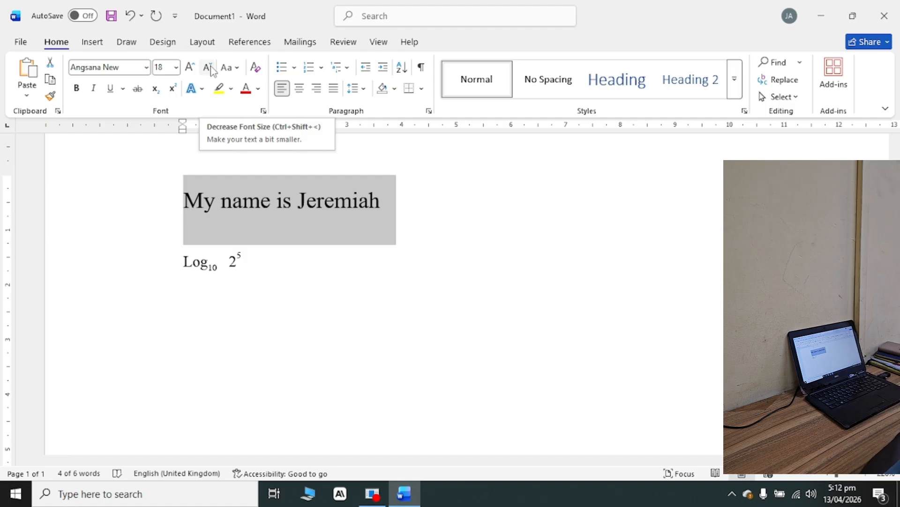
pyautogui.click(211, 70)
pyautogui.click(211, 70)
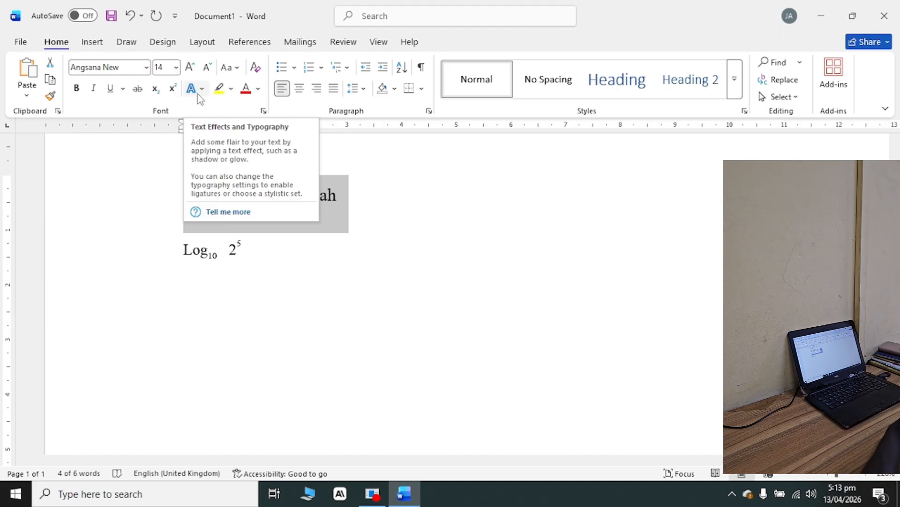
# Apply the blue reflection text effect to the first sentence and the black hard-shadow effect to the first name in it.
pyautogui.click(202, 88)
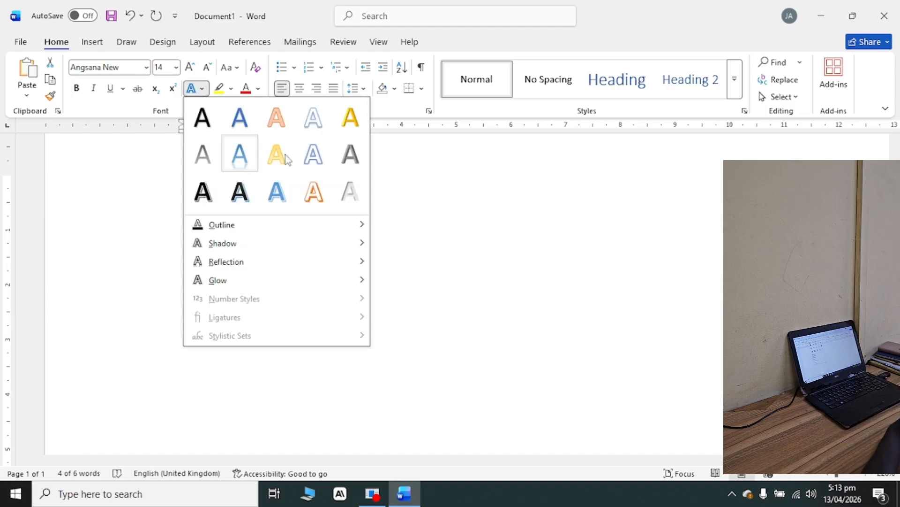
pyautogui.click(244, 160)
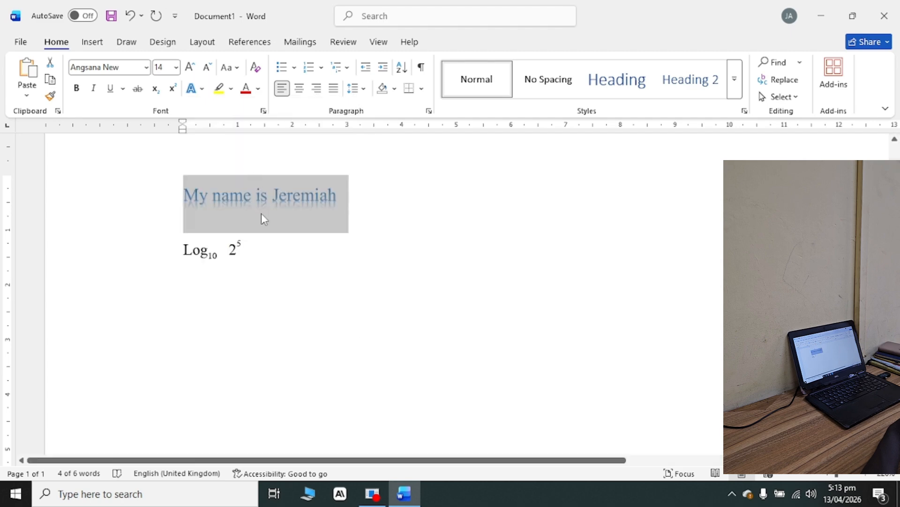
pyautogui.click(287, 220)
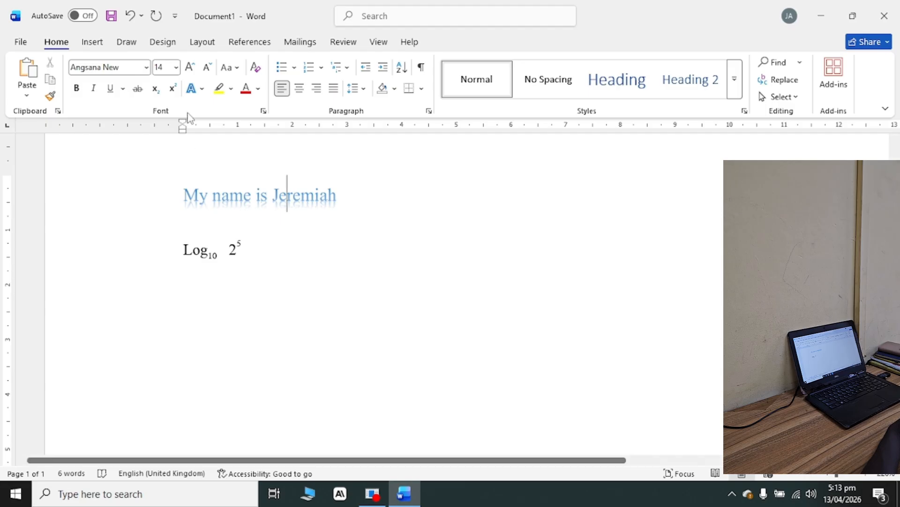
pyautogui.click(202, 89)
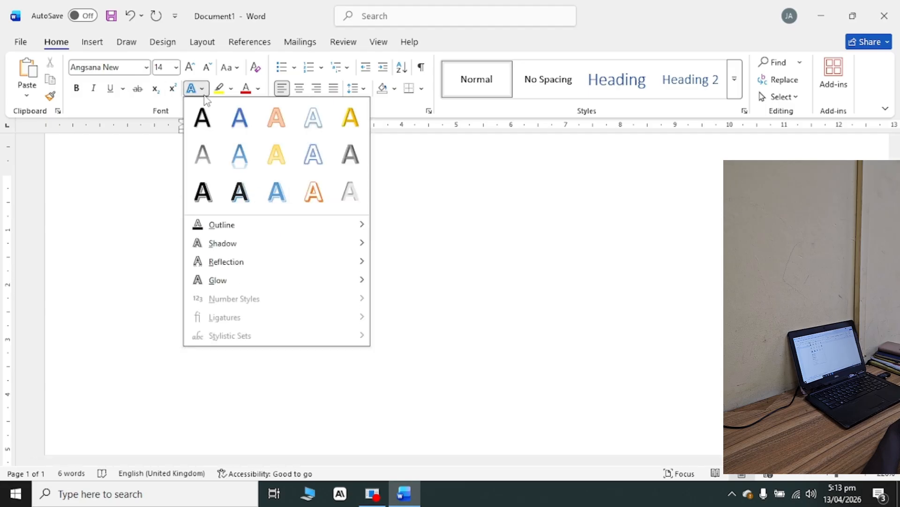
pyautogui.click(208, 201)
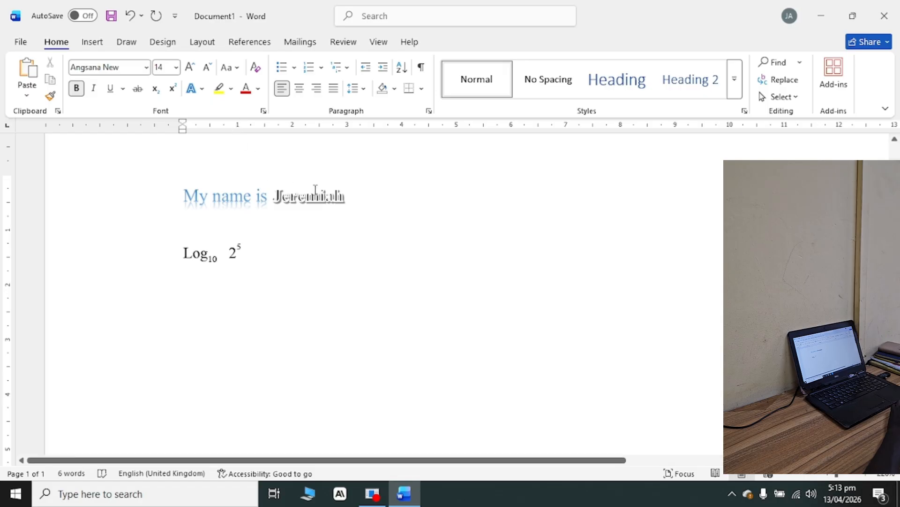
# Highlight the whole first sentence in yellow and keep its line selected.
pyautogui.moveTo(352, 191); pyautogui.dragTo(183, 196)
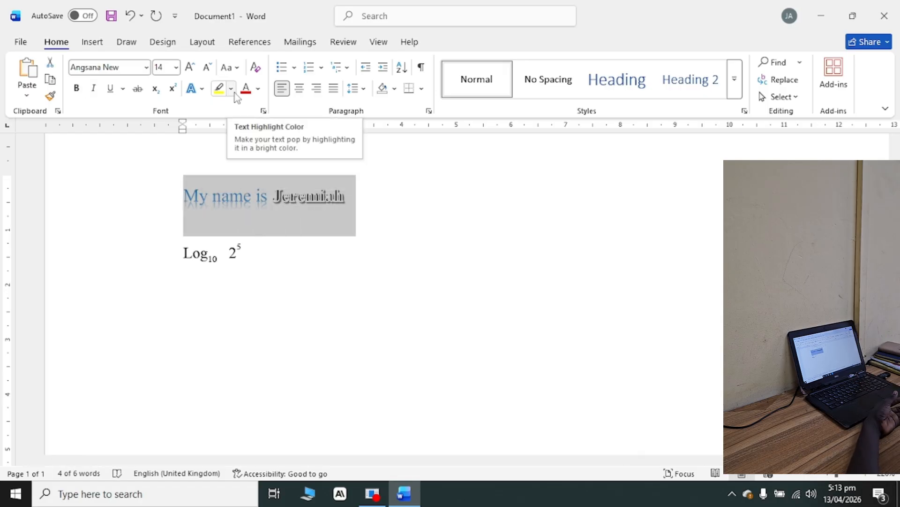
pyautogui.click(218, 89)
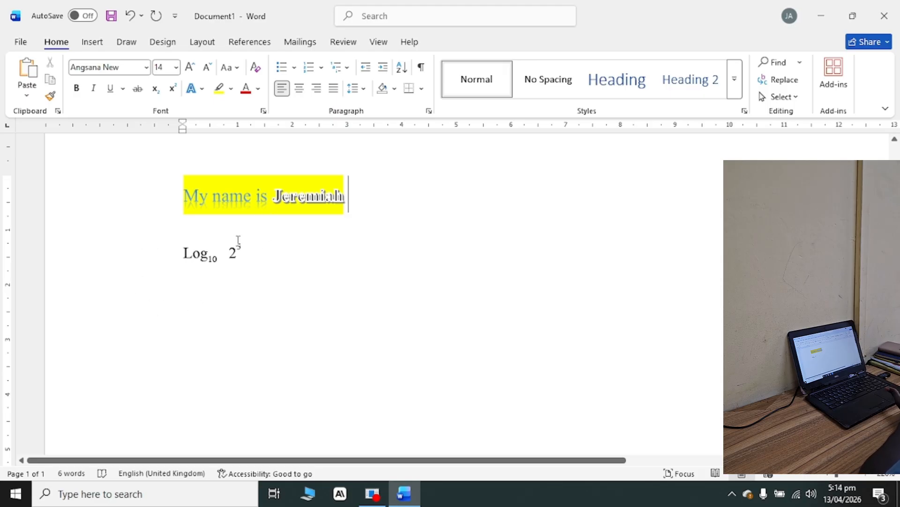
pyautogui.click(156, 218)
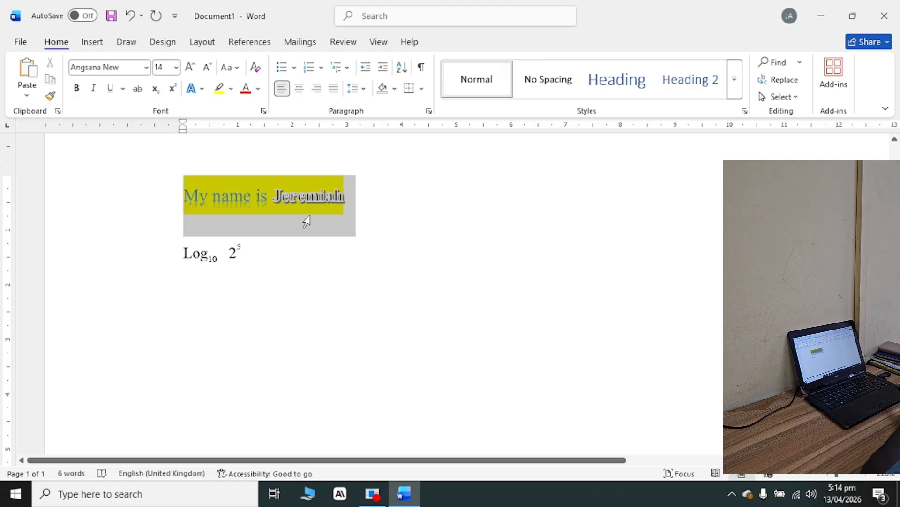
# Highlight the whole logarithm line below the first sentence in yellow.
pyautogui.click(402, 231)
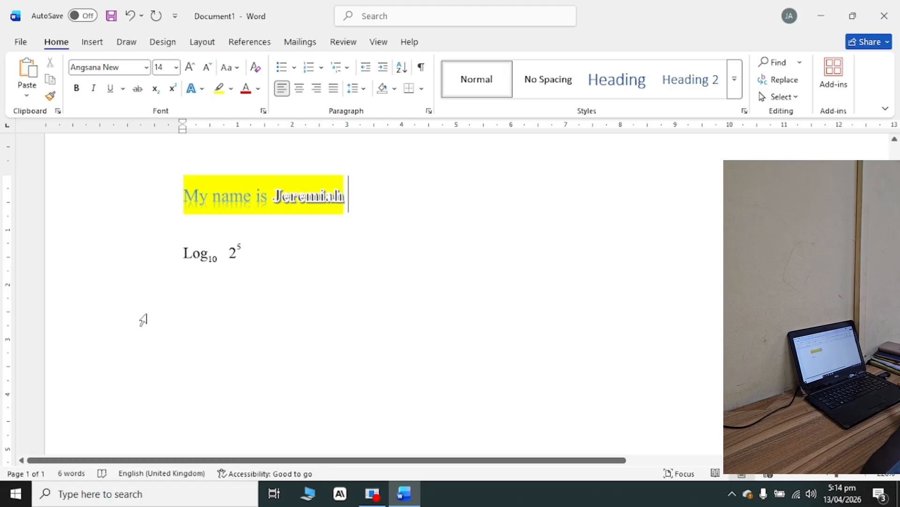
pyautogui.click(168, 263)
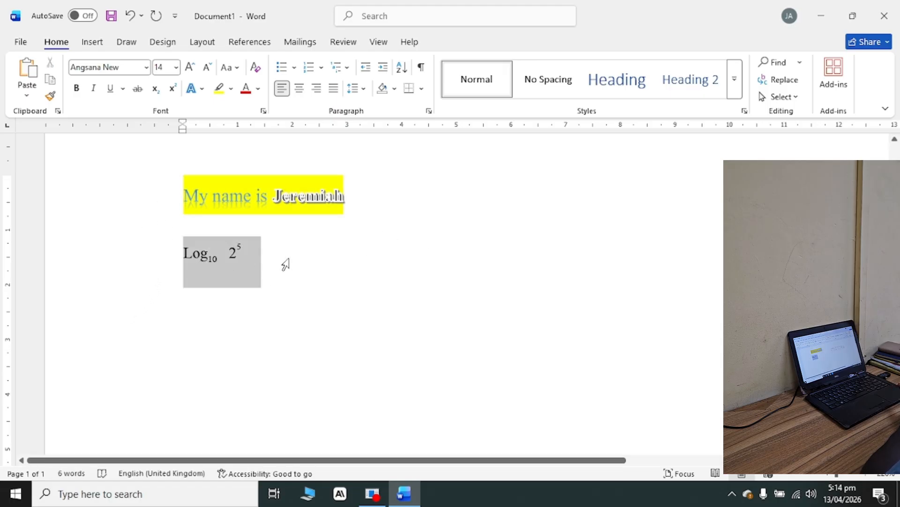
pyautogui.click(218, 88)
pyautogui.press('Right')
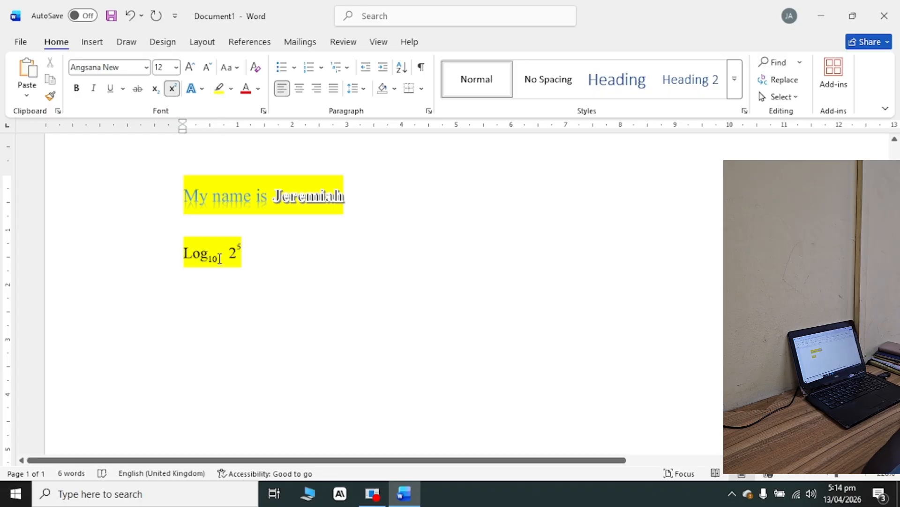
# Set the first sentence's font color to theme blue and change it to standard red.
pyautogui.click(258, 89)
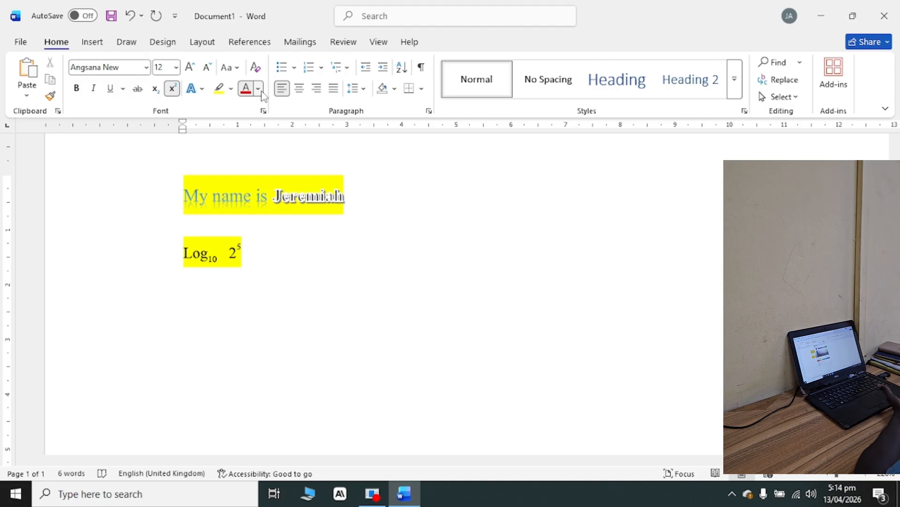
pyautogui.click(287, 176)
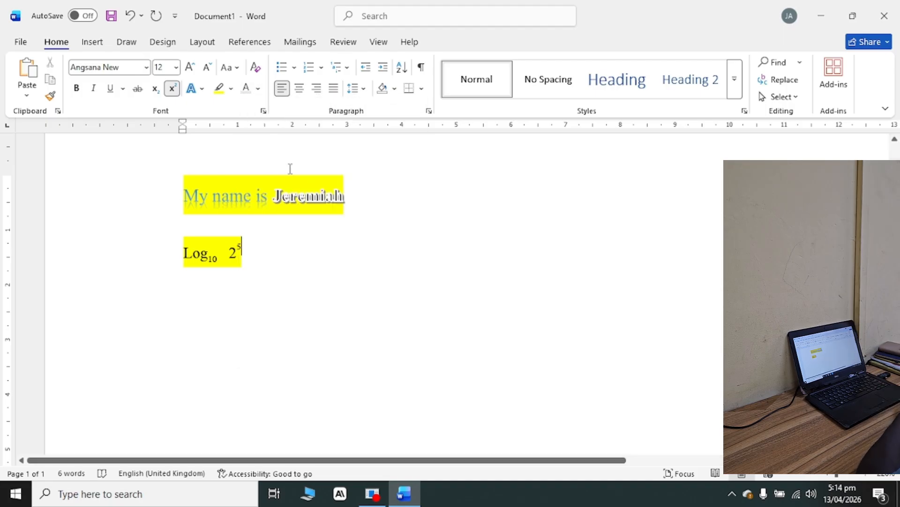
pyautogui.moveTo(349, 197); pyautogui.dragTo(184, 196)
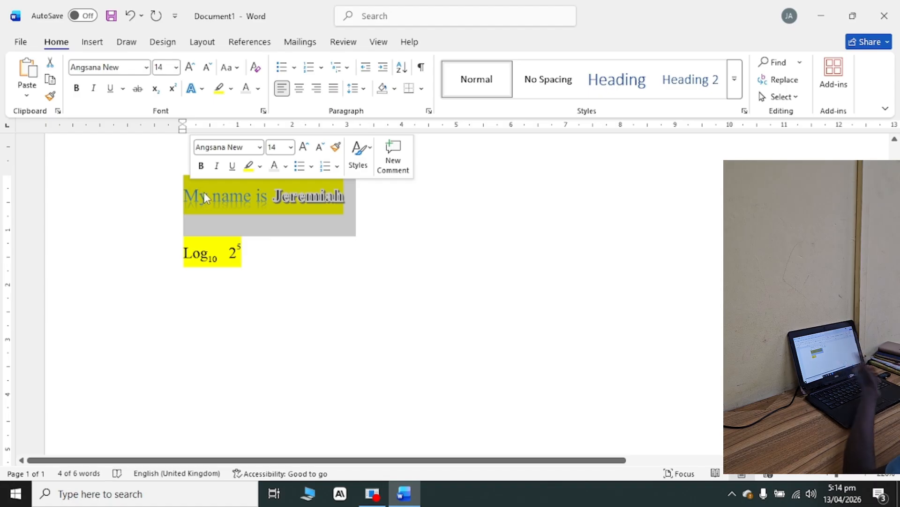
pyautogui.click(257, 91)
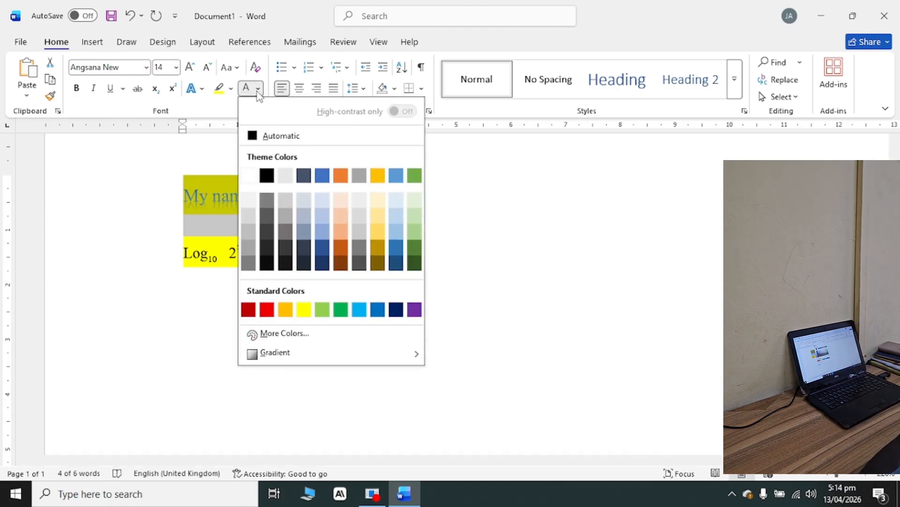
pyautogui.click(324, 175)
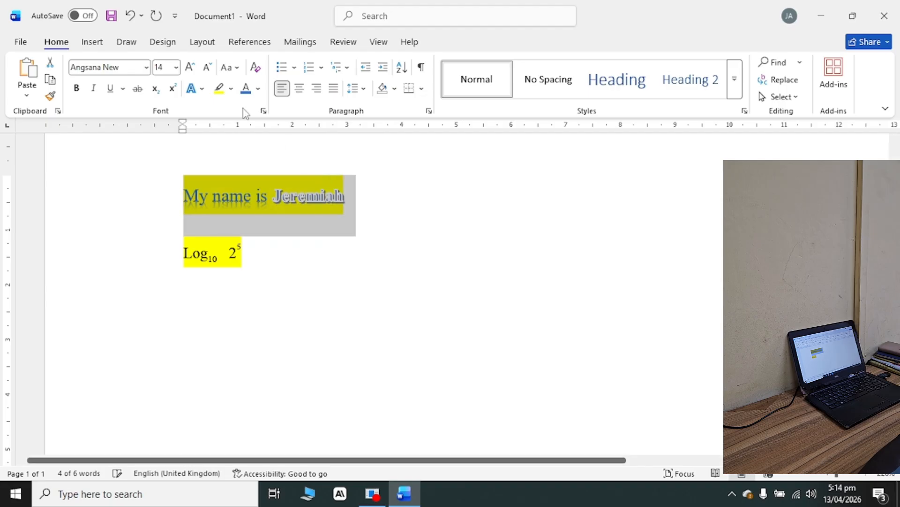
pyautogui.click(258, 89)
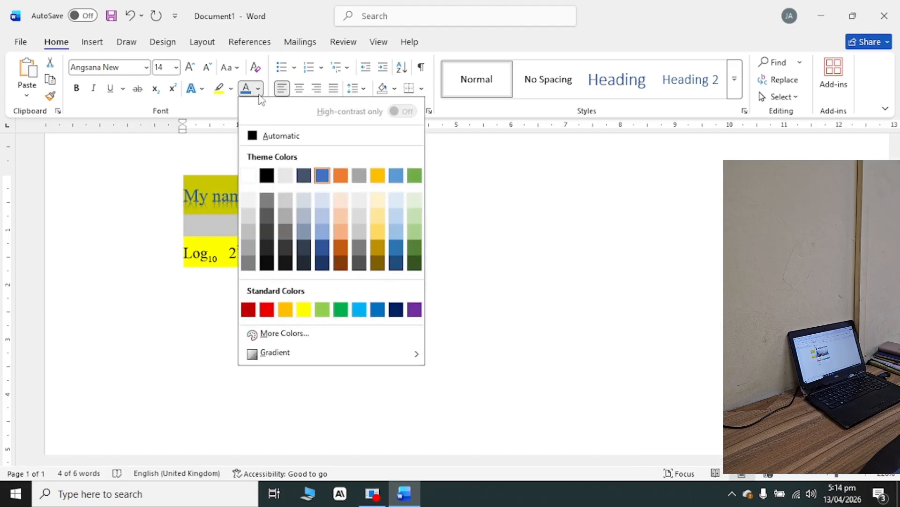
pyautogui.click(267, 309)
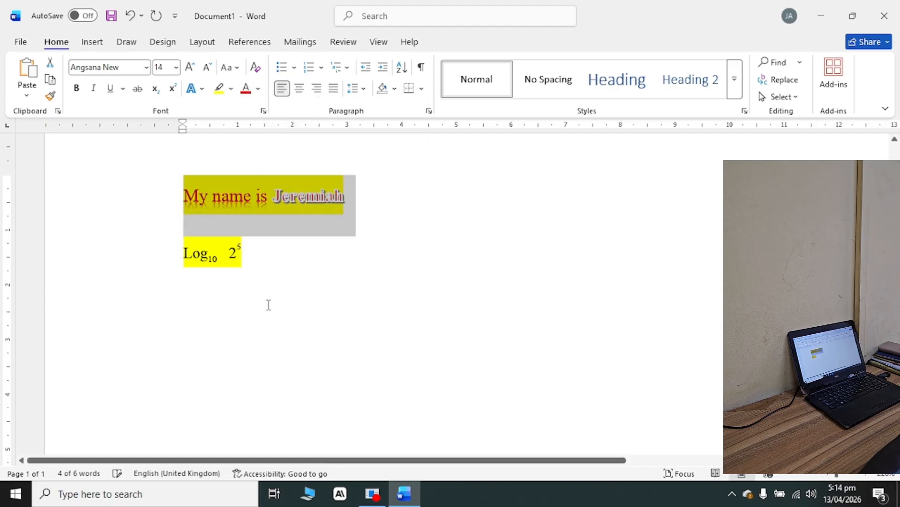
pyautogui.click(305, 254)
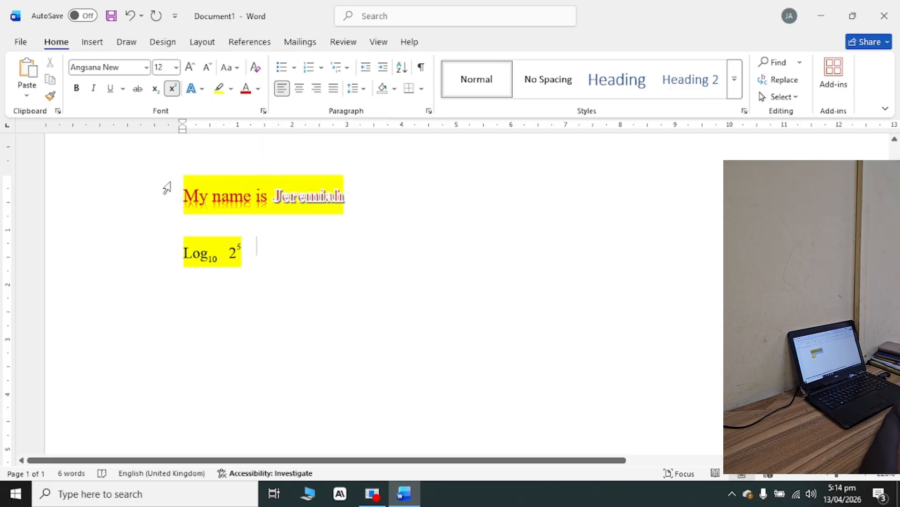
# Clear all text formatting from both lines of the document.
pyautogui.moveTo(167, 188); pyautogui.dragTo(297, 287)
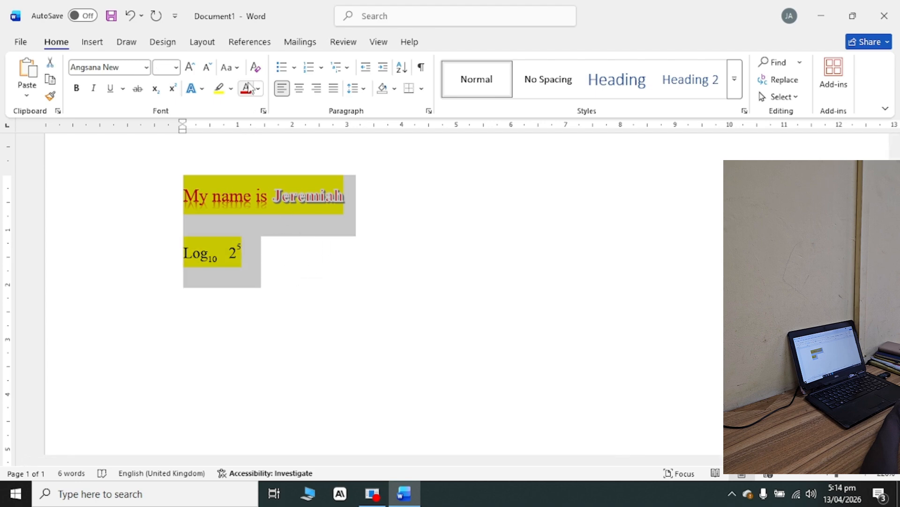
pyautogui.click(255, 69)
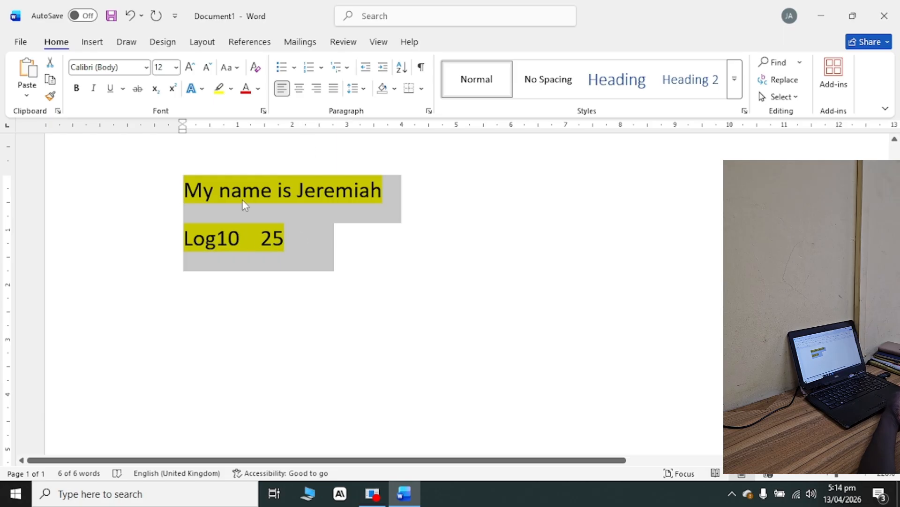
pyautogui.click(346, 229)
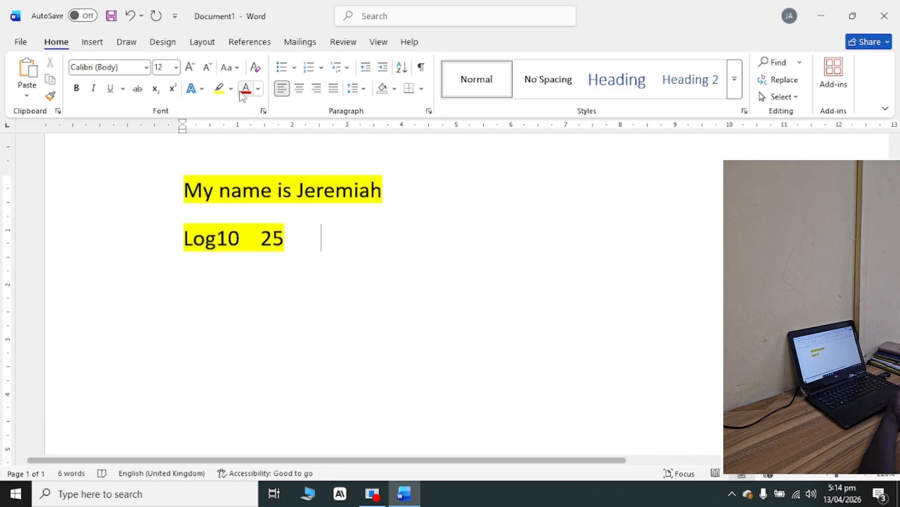
# Remove the yellow highlight from the entire document text.
pyautogui.moveTo(311, 227); pyautogui.dragTo(165, 207)
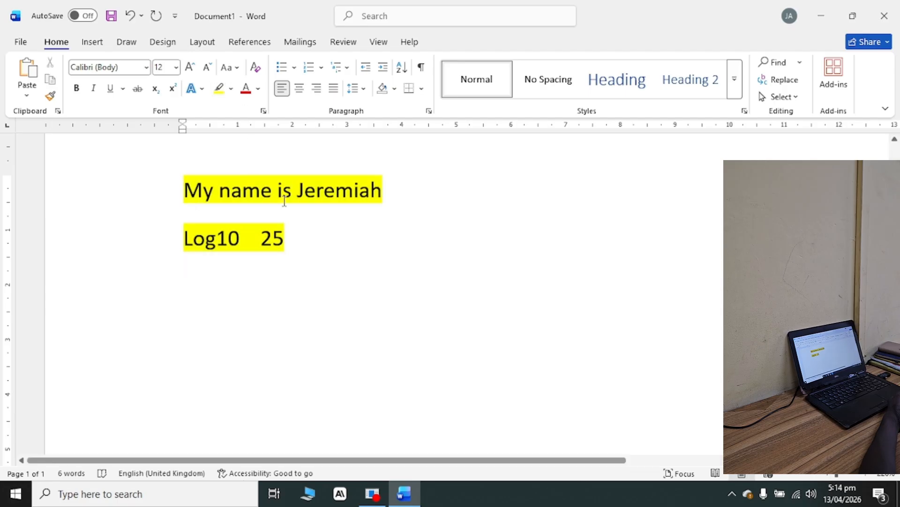
pyautogui.hotkey('ctrl', 'a')
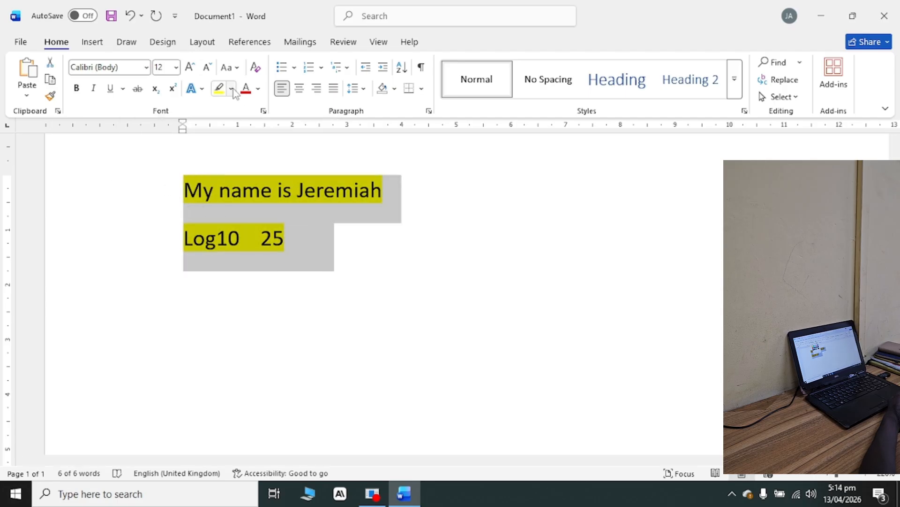
pyautogui.click(232, 89)
pyautogui.click(243, 197)
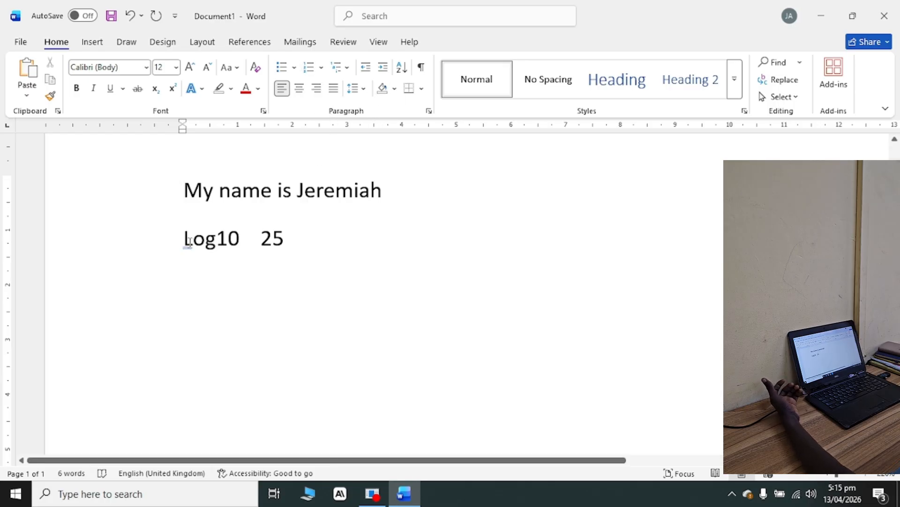
# Apply justified alignment to all the text and change it to centered, with the whole page width in view.
pyautogui.hotkey('ctrl', 'a')
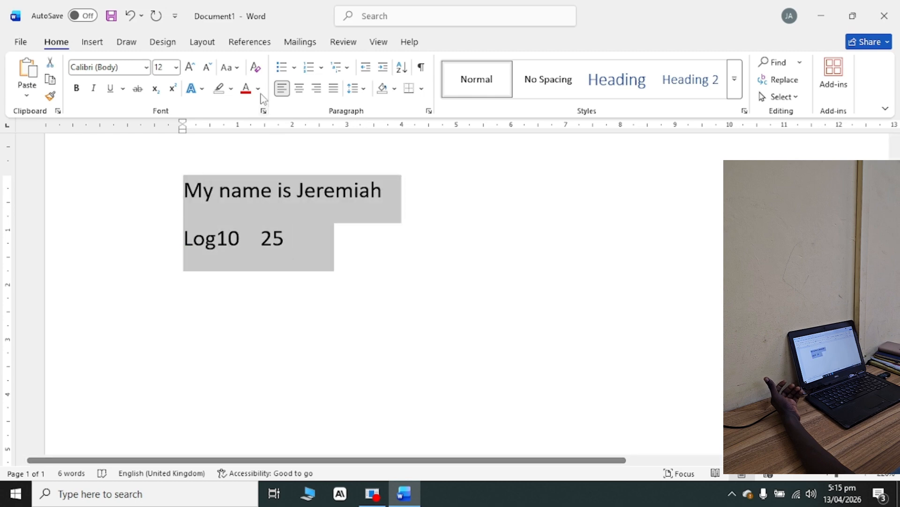
pyautogui.hotkey('ctrl', 'j')
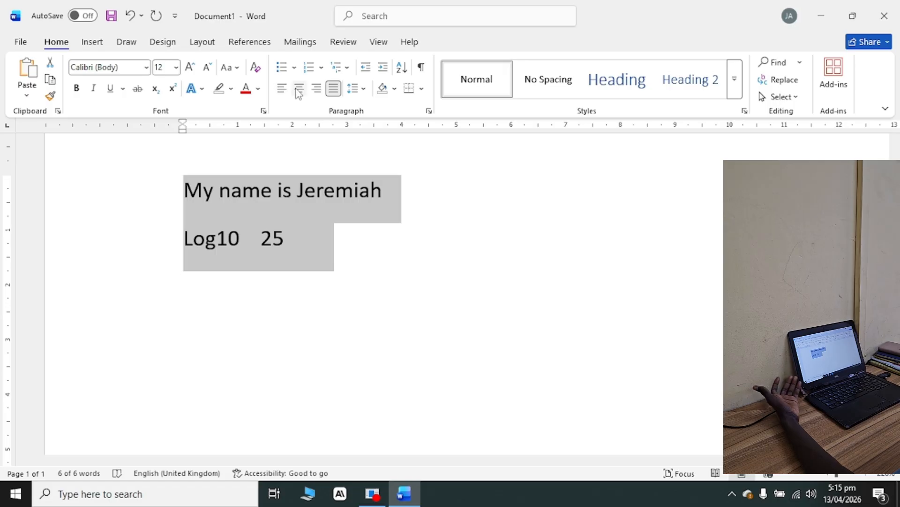
pyautogui.click(299, 89)
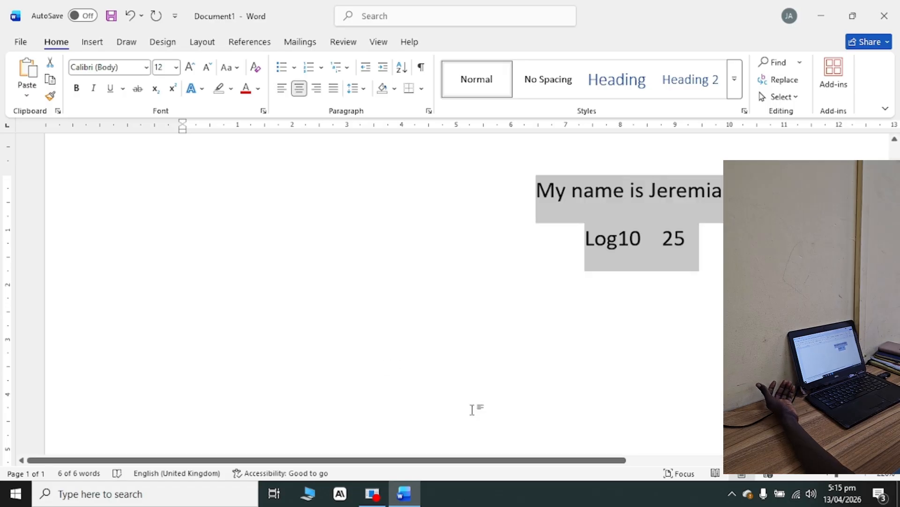
pyautogui.moveTo(840, 476); pyautogui.dragTo(835, 476)
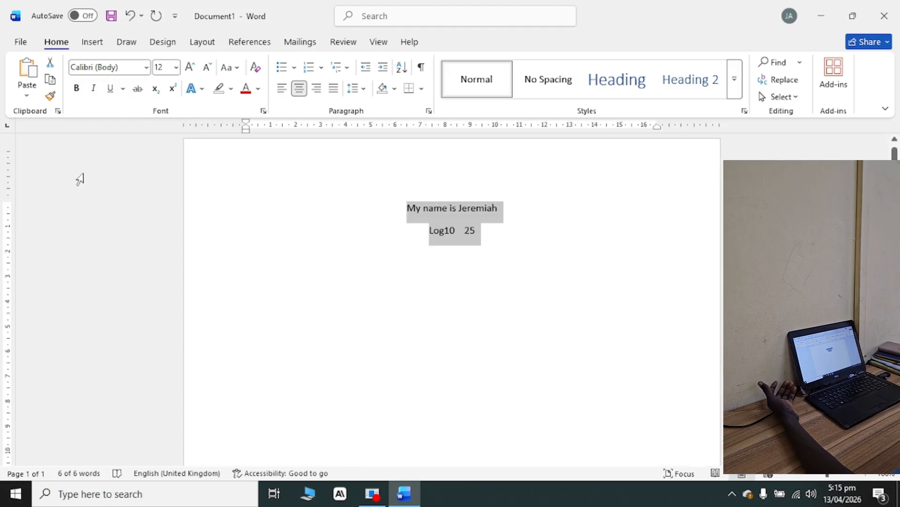
# Set all the text to font size 18 and change its alignment to right and finally to justified.
pyautogui.click(177, 68)
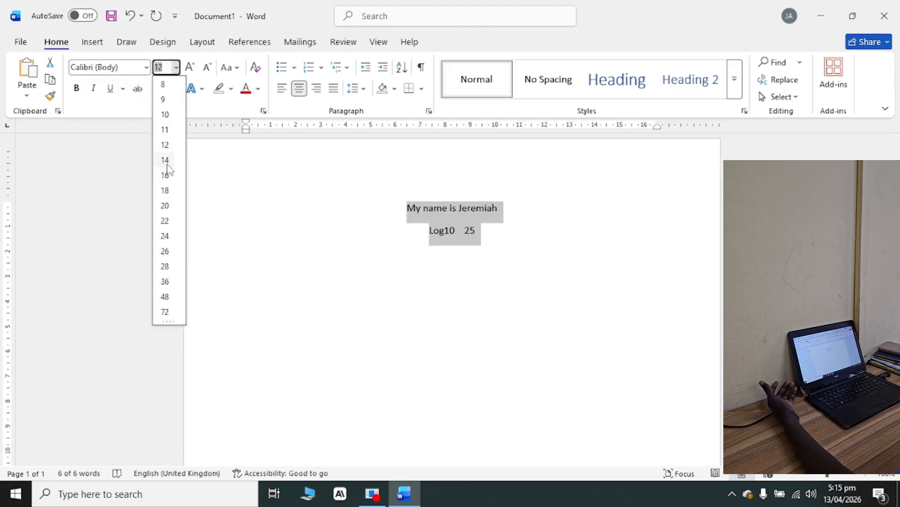
pyautogui.click(166, 193)
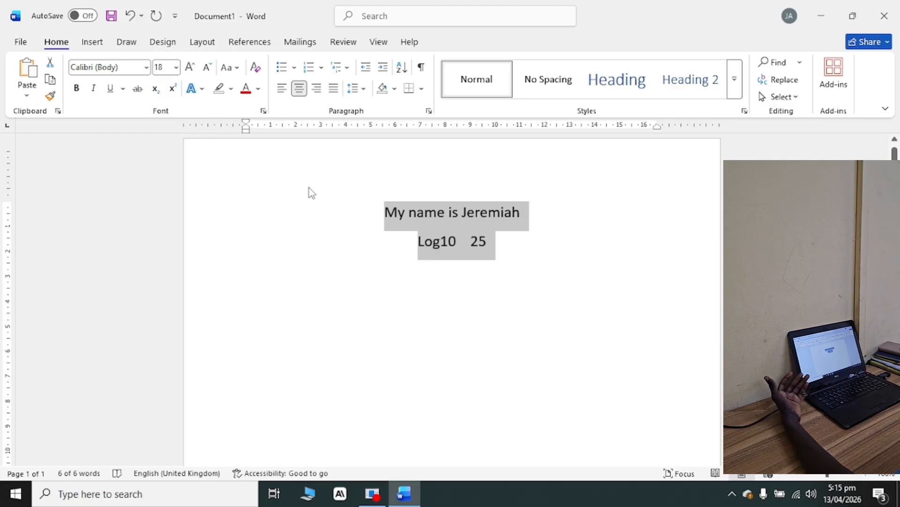
pyautogui.click(318, 90)
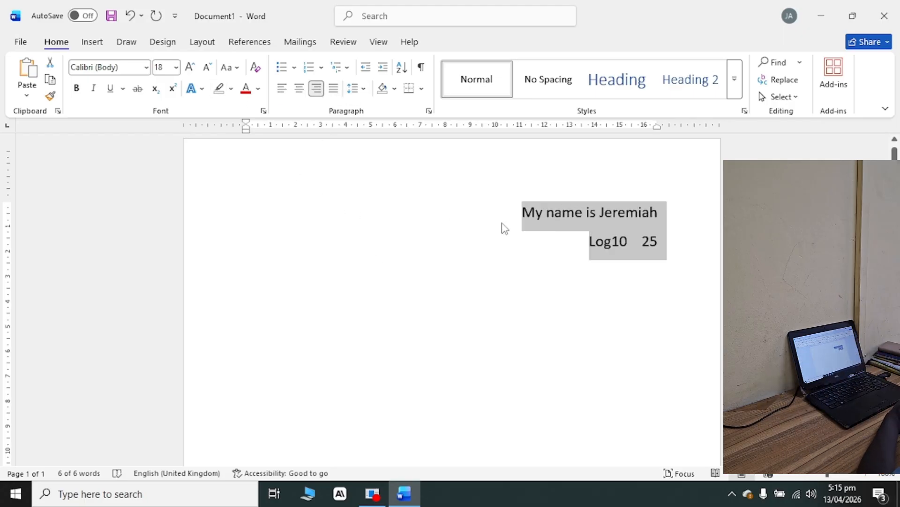
pyautogui.click(332, 89)
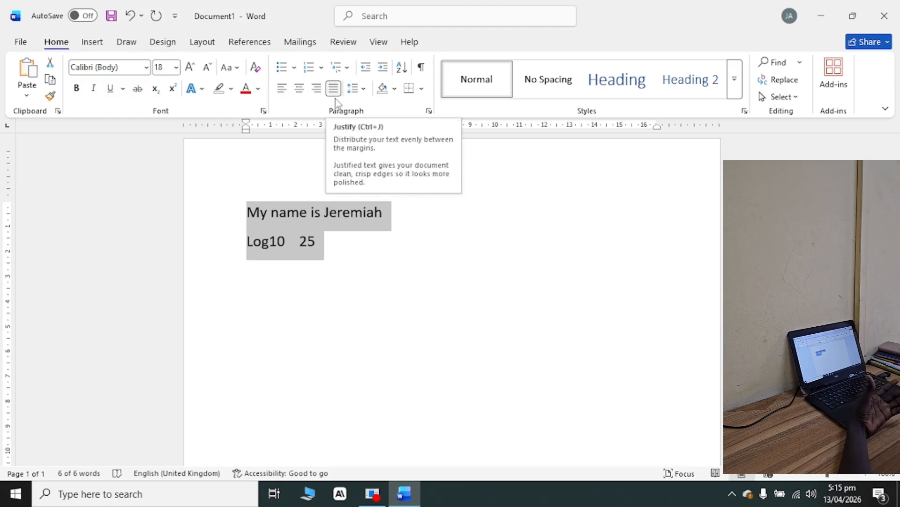
# Define a new picture bullet from the ecg-ghana image in the Pictures folder and apply it to both lines.
pyautogui.click(294, 69)
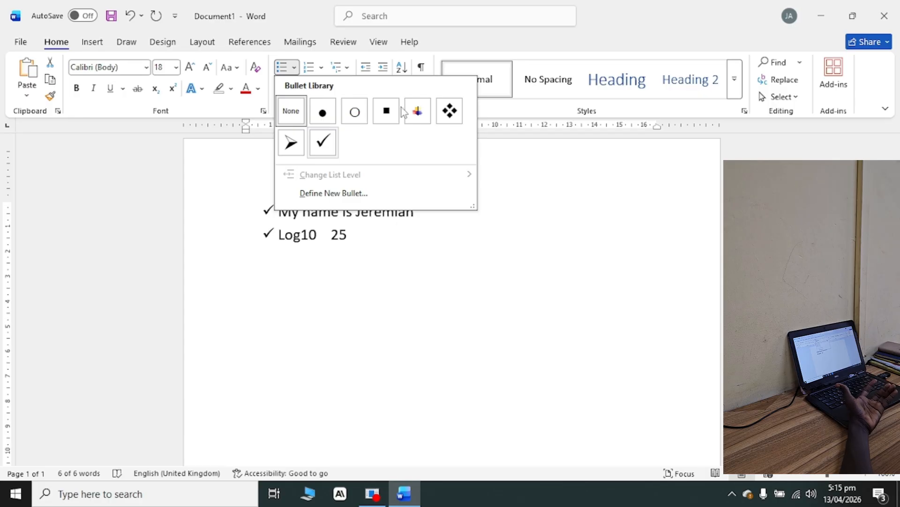
pyautogui.click(318, 195)
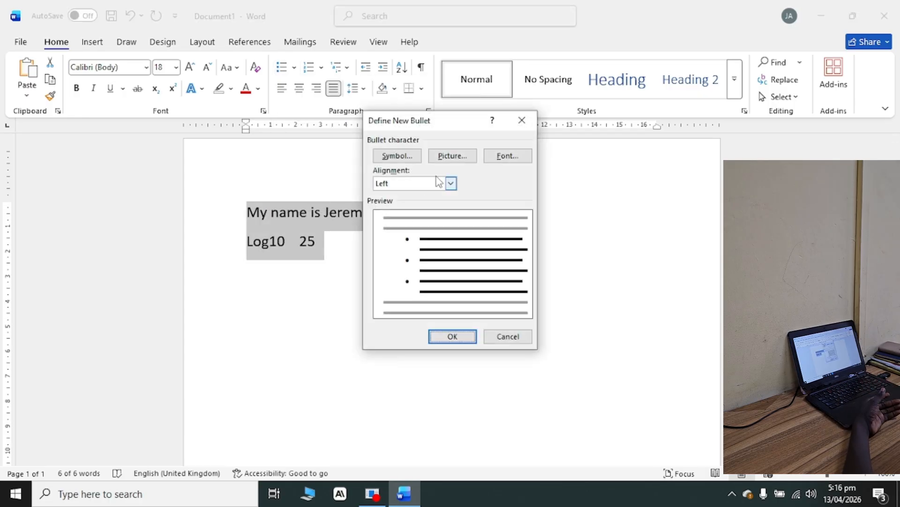
pyautogui.click(454, 155)
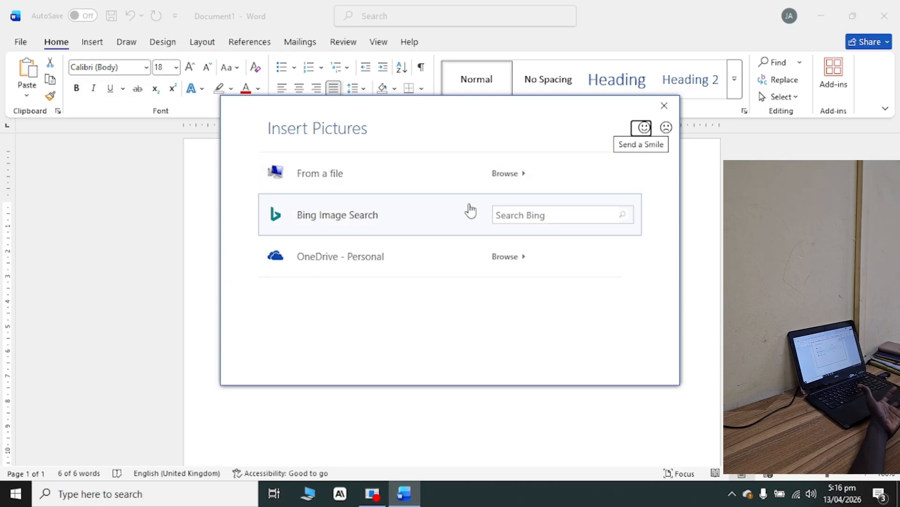
pyautogui.press('Escape')
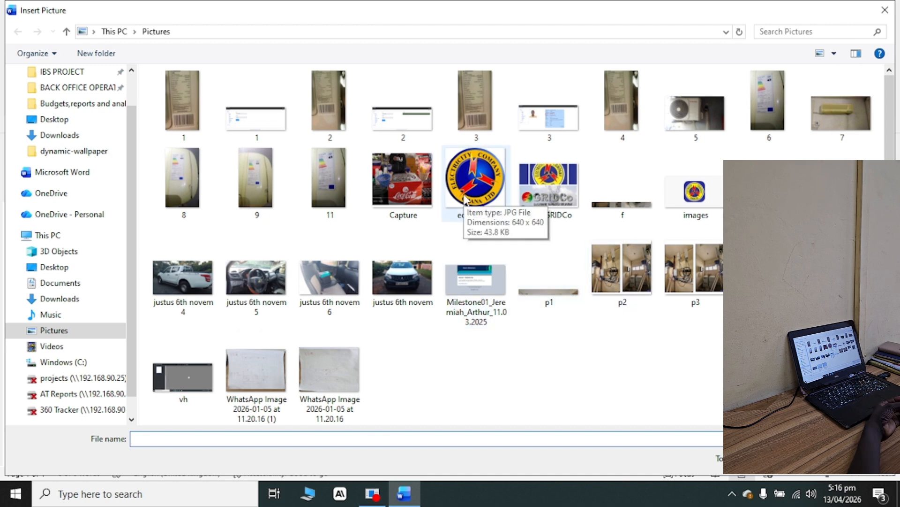
pyautogui.doubleClick(463, 187)
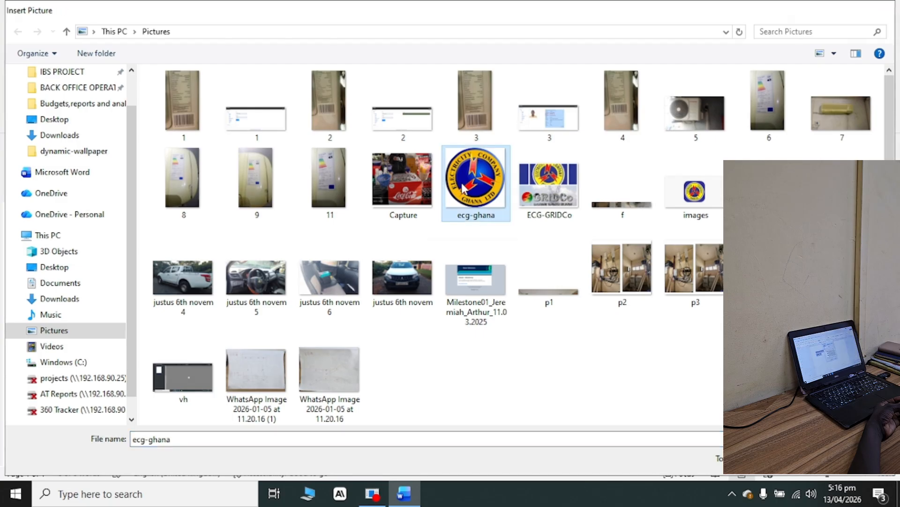
pyautogui.click(452, 336)
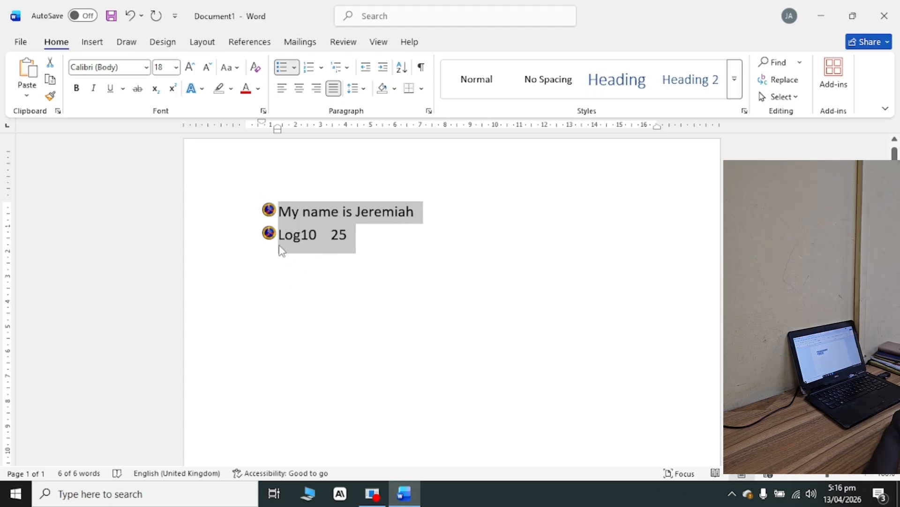
pyautogui.rightClick(308, 283)
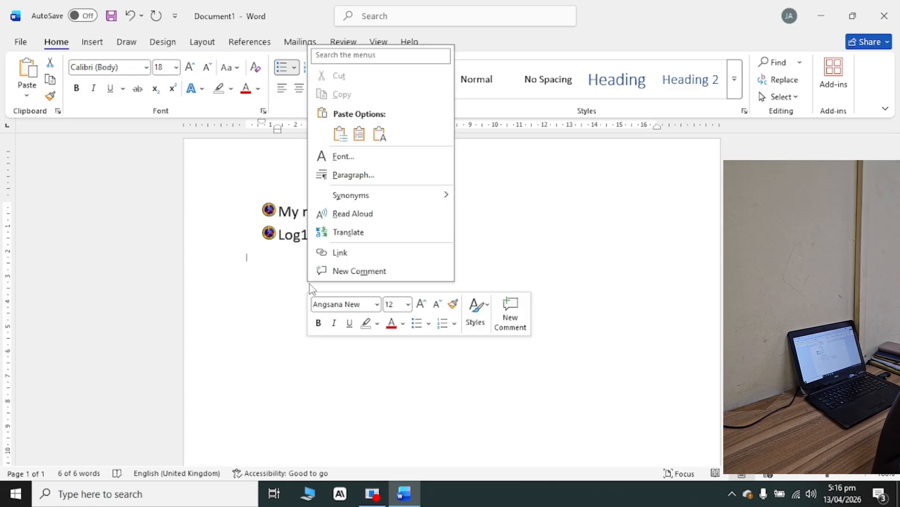
pyautogui.rightClick(262, 327)
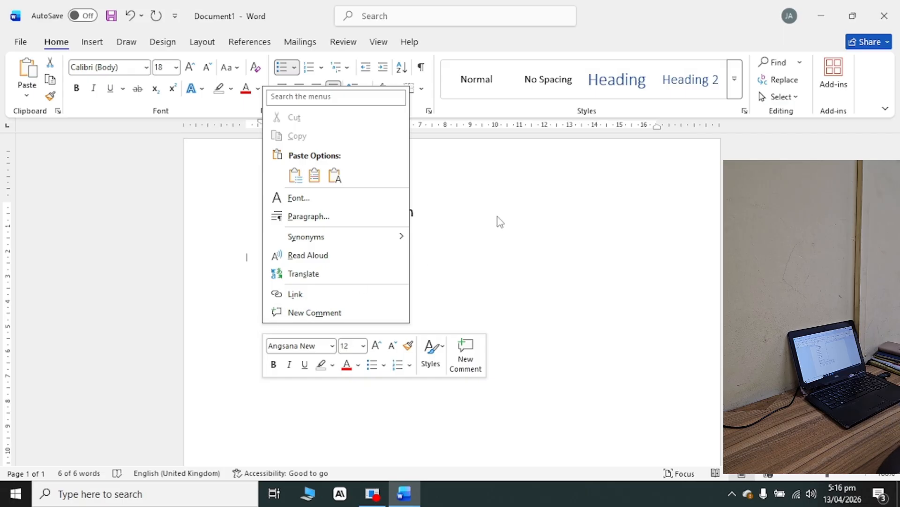
pyautogui.click(517, 244)
pyautogui.moveTo(347, 227); pyautogui.dragTo(276, 212)
pyautogui.rightClick(284, 235)
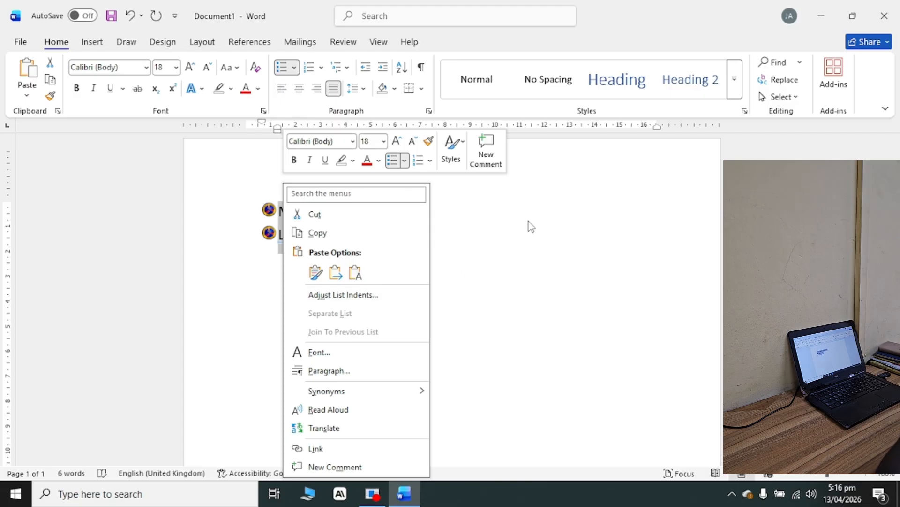
pyautogui.press('Escape')
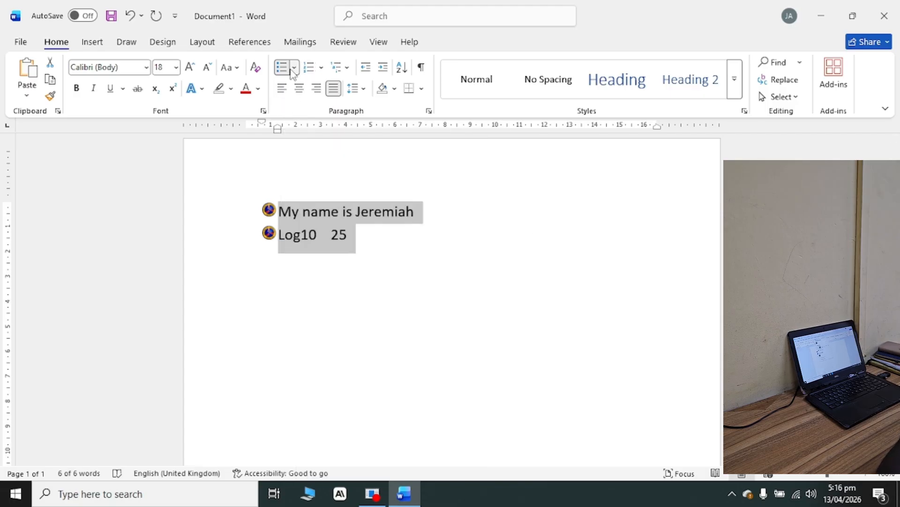
pyautogui.click(294, 68)
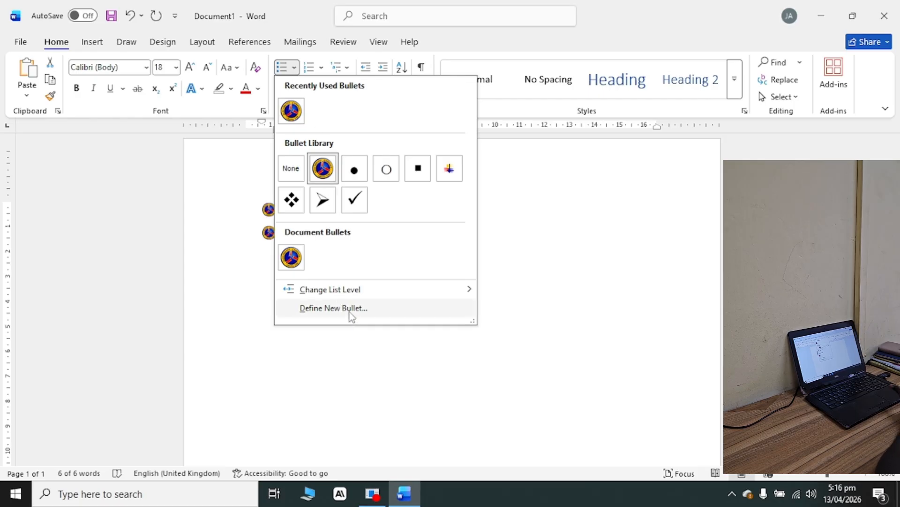
pyautogui.click(334, 308)
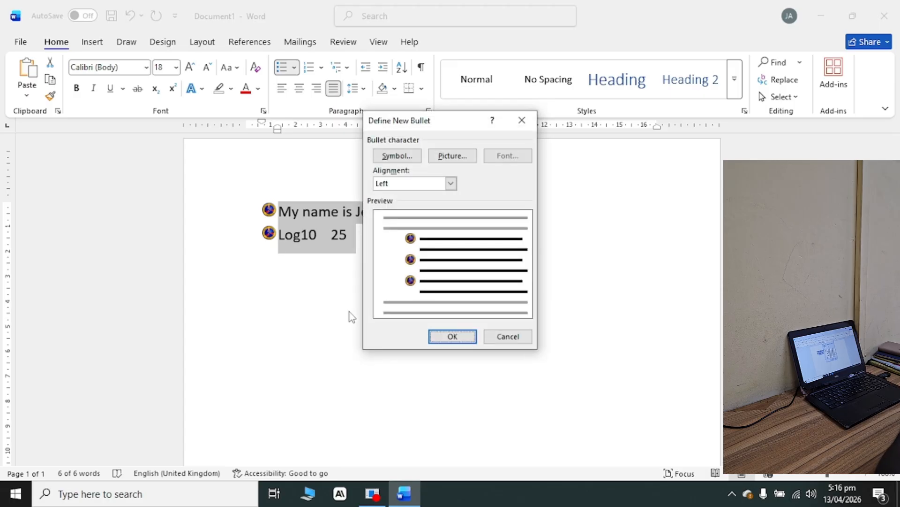
pyautogui.click(522, 120)
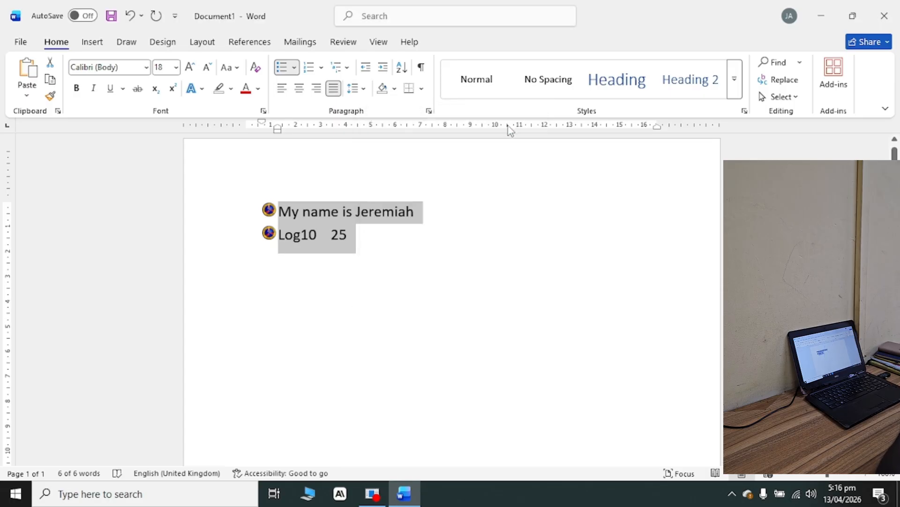
# Replace the picture bullets on both lines with the 1. 2. 3. numbering format and view the further numbering options.
pyautogui.click(322, 68)
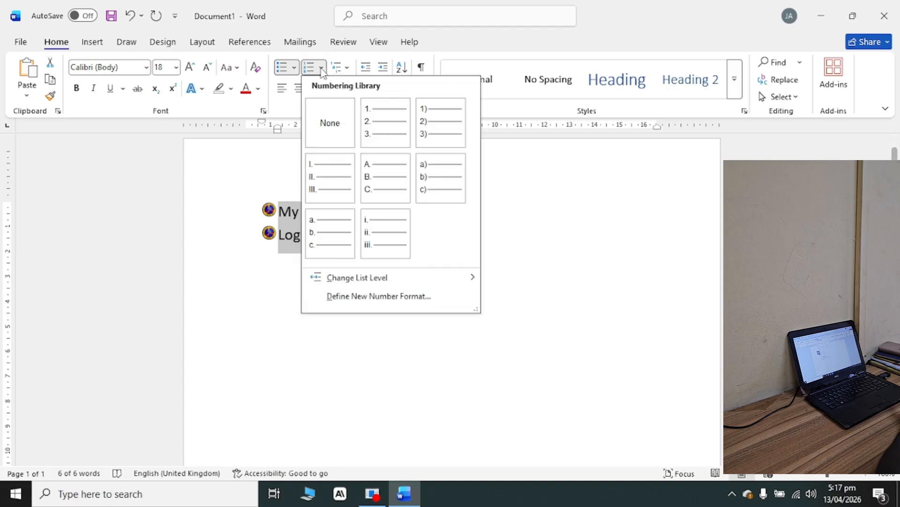
pyautogui.click(371, 126)
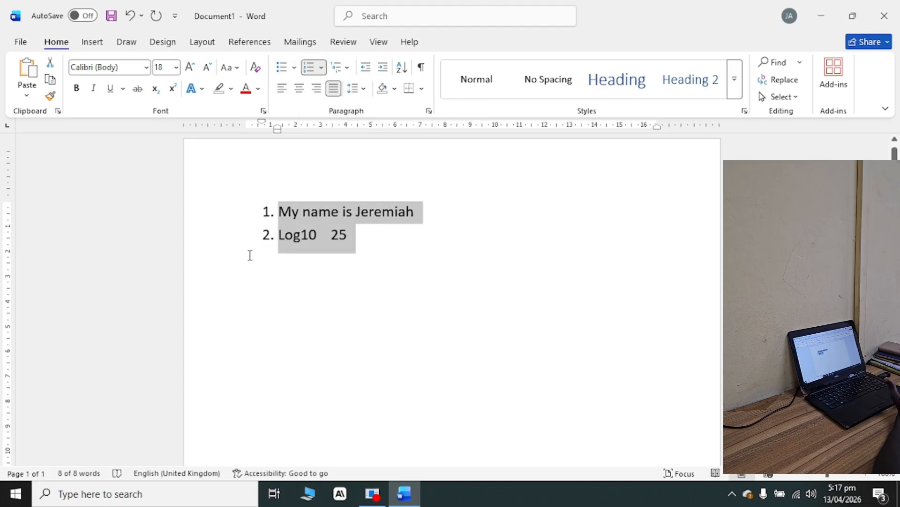
pyautogui.click(321, 68)
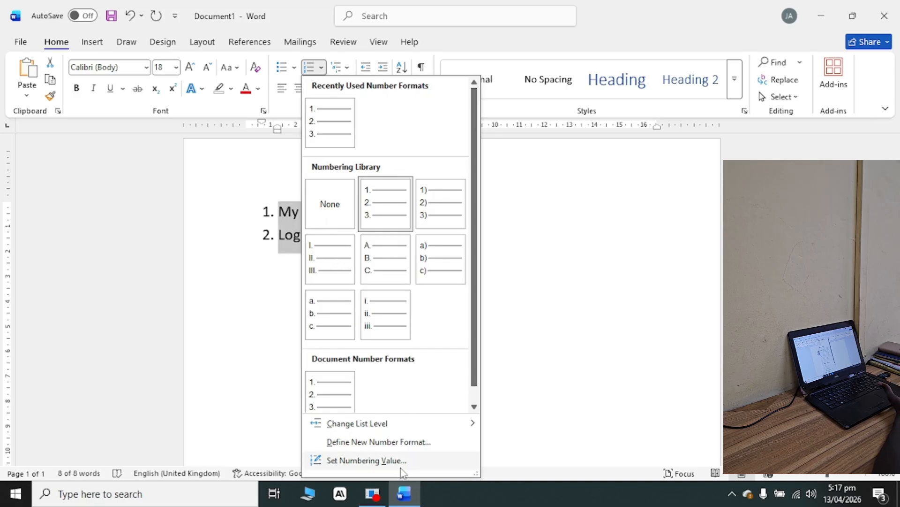
pyautogui.click(242, 219)
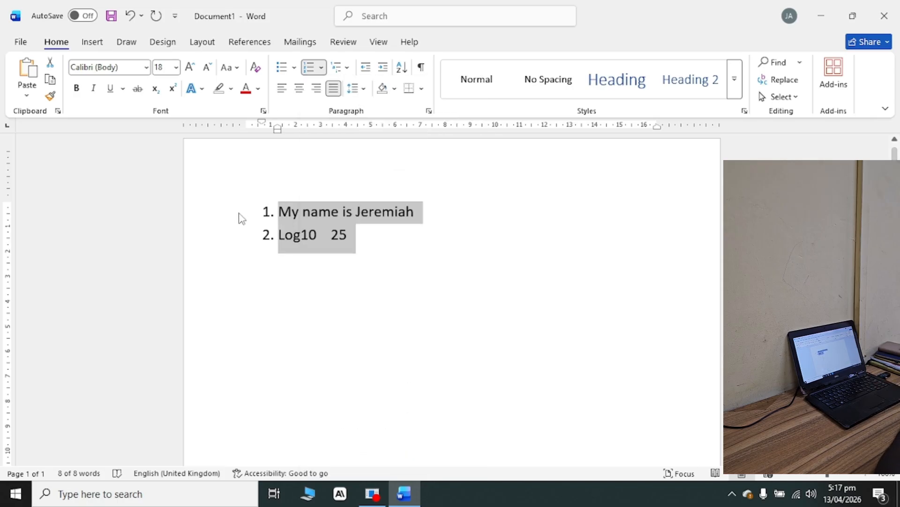
# Examine the multilevel list library without applying any of its styles.
pyautogui.click(347, 68)
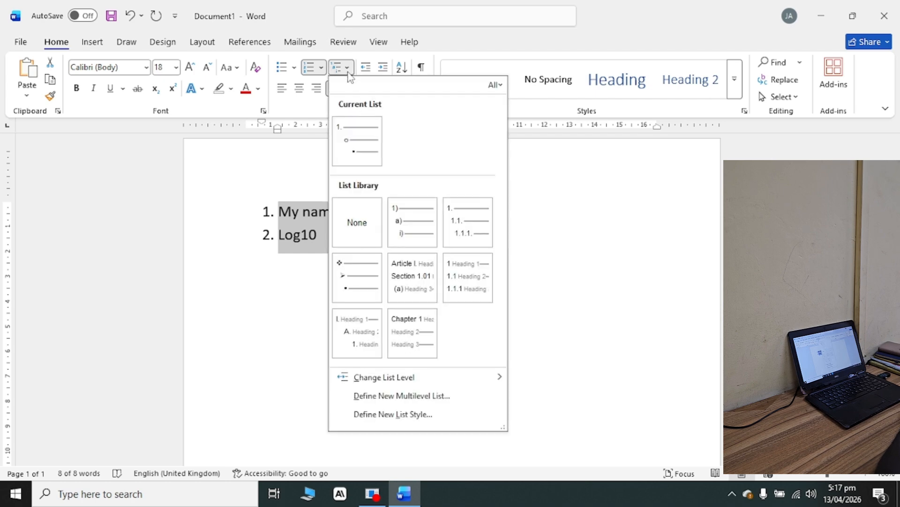
pyautogui.moveTo(354, 136)
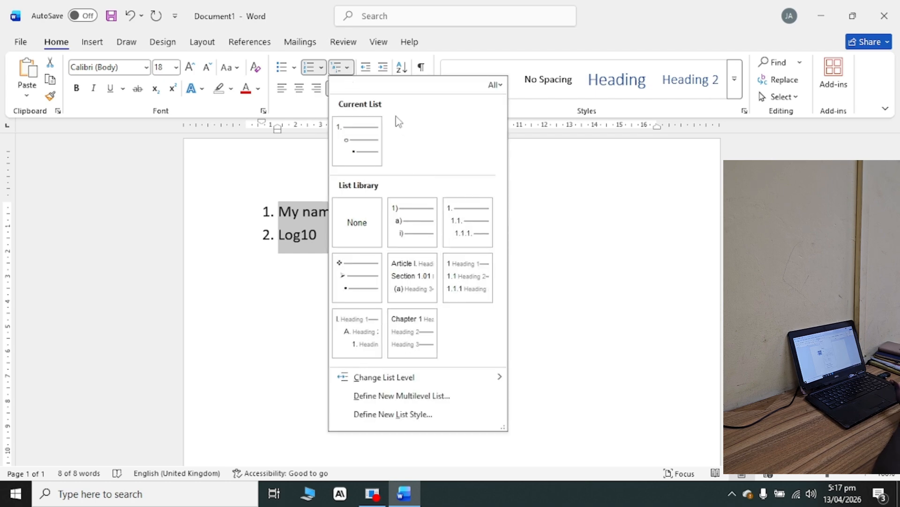
pyautogui.click(302, 189)
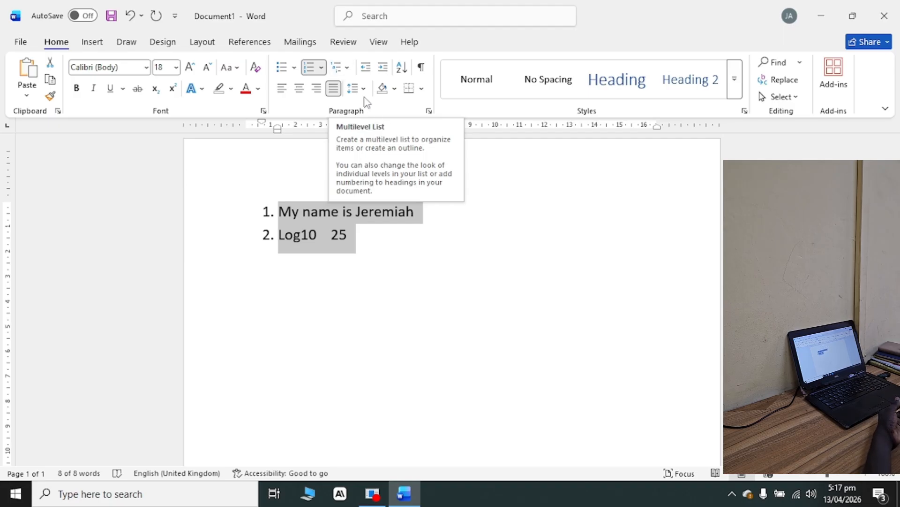
# Decrease the indent of the two numbered lines by one level and increase it by three levels.
pyautogui.click(366, 68)
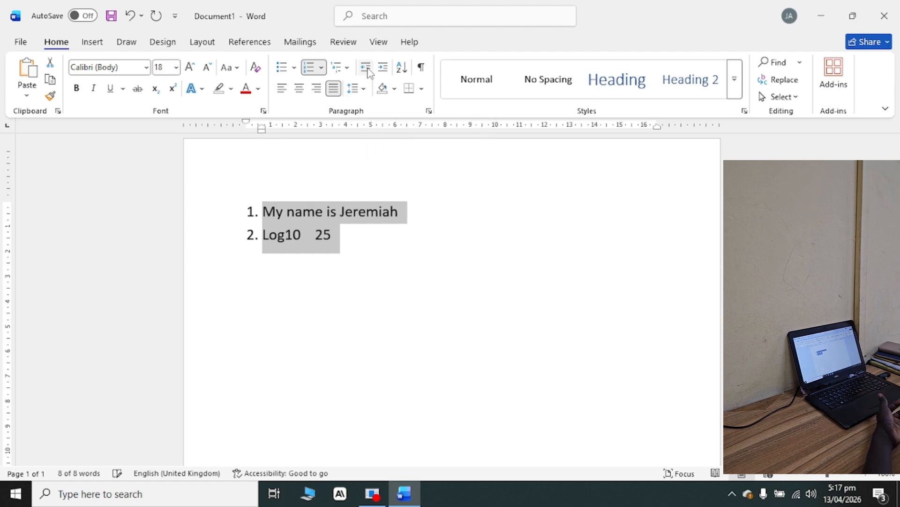
pyautogui.click(383, 69)
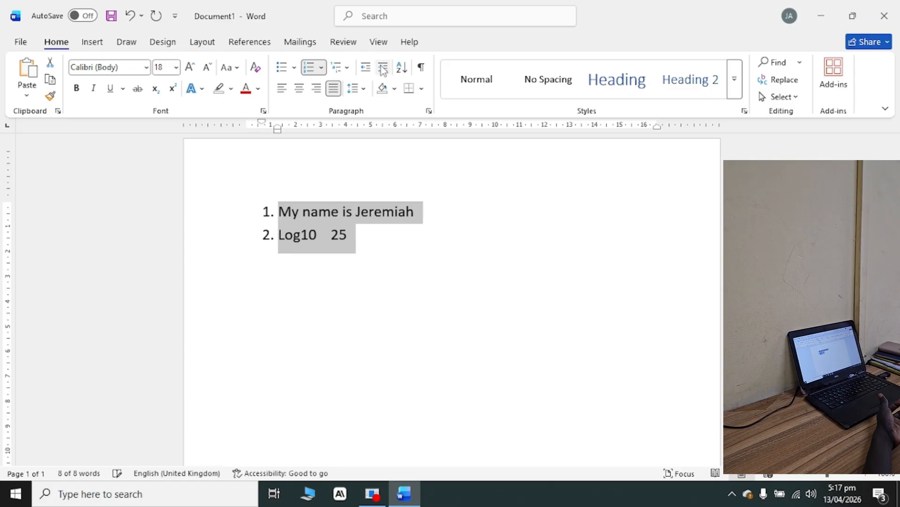
pyautogui.click(383, 68)
pyautogui.click(383, 69)
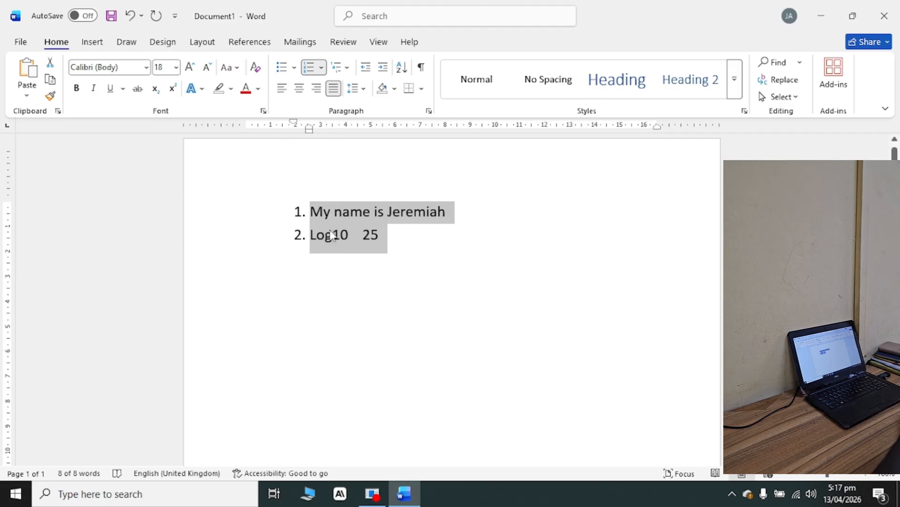
# Insert an empty unnumbered line above the list and decrease its indent to the page margin.
pyautogui.click(300, 228)
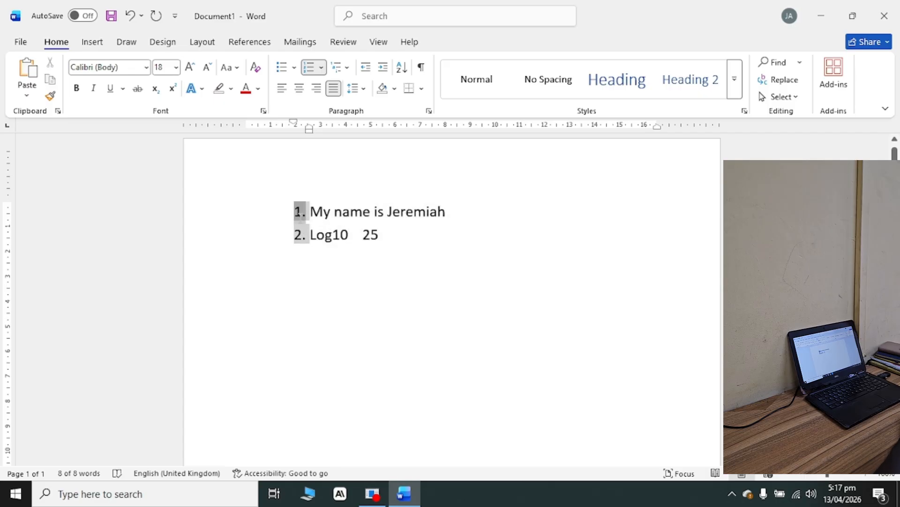
pyautogui.click(288, 203)
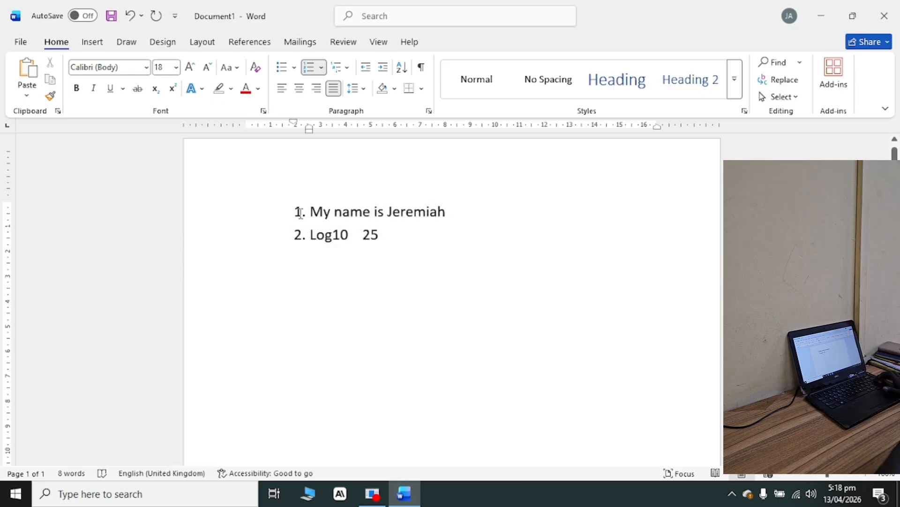
pyautogui.press('Return')
pyautogui.press('Up')
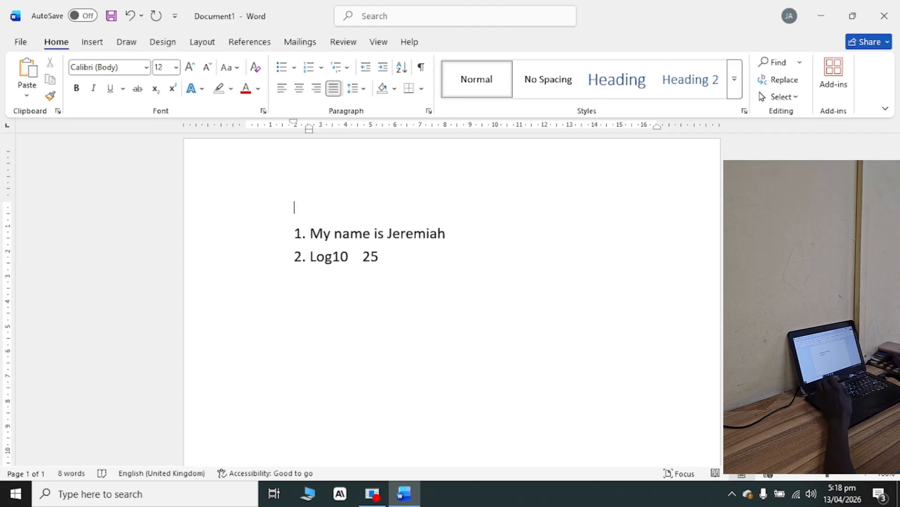
pyautogui.click(365, 68)
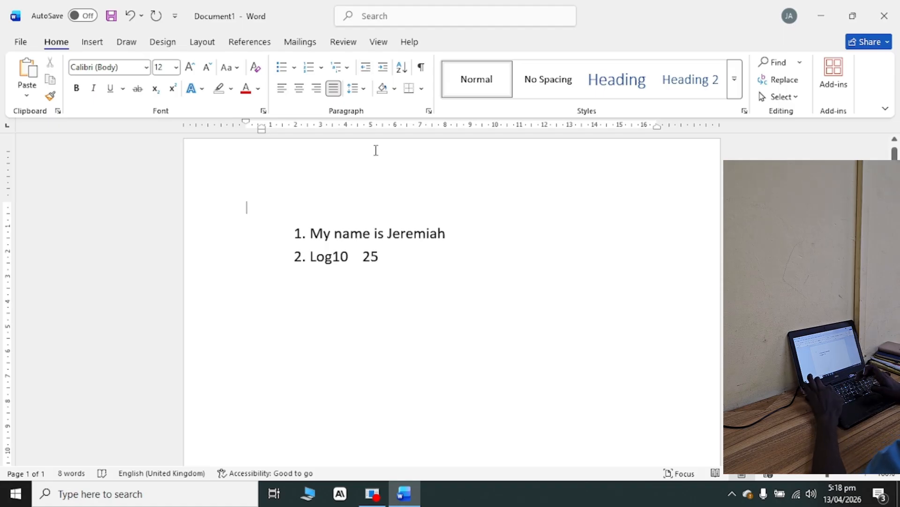
# Enter the text "What is his NAME" on the line above the numbered list.
pyautogui.write('What i')
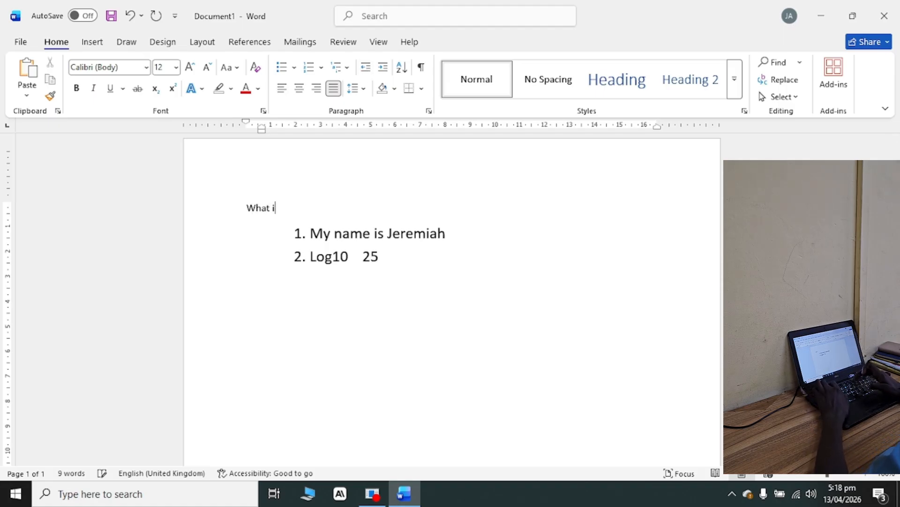
pyautogui.write('s his M')
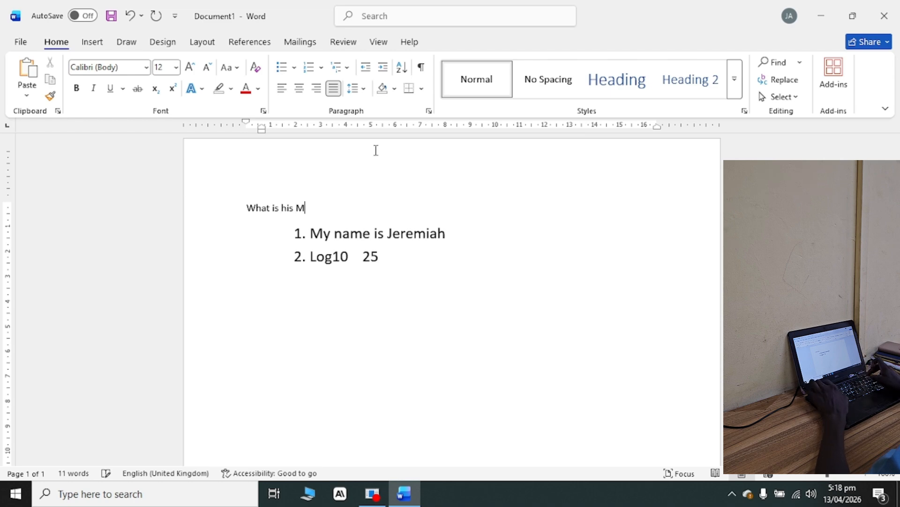
pyautogui.press('BackSpace')
pyautogui.write('NAME')
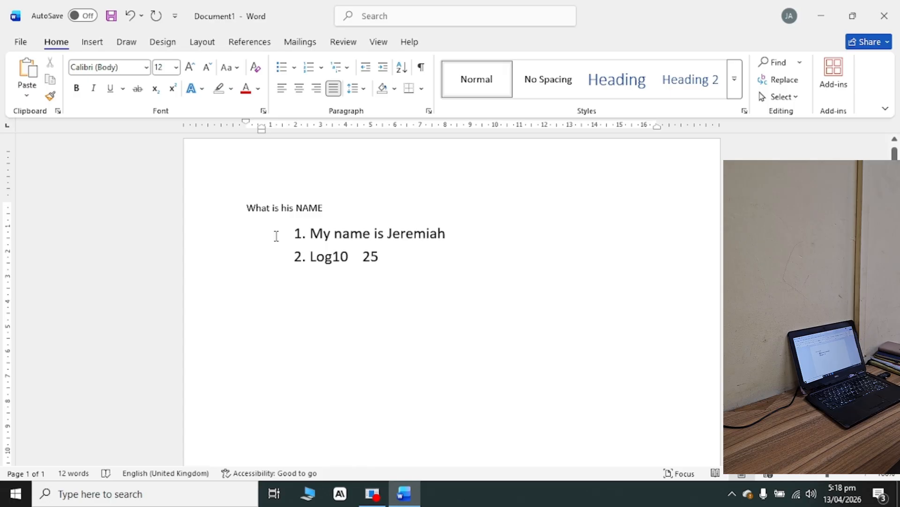
# Select both numbered lines and decrease their indent until the numbers align with the text line above.
pyautogui.moveTo(300, 235)
pyautogui.mouseDown()
pyautogui.moveTo(364, 247)
pyautogui.moveTo(296, 252)
pyautogui.mouseUp()
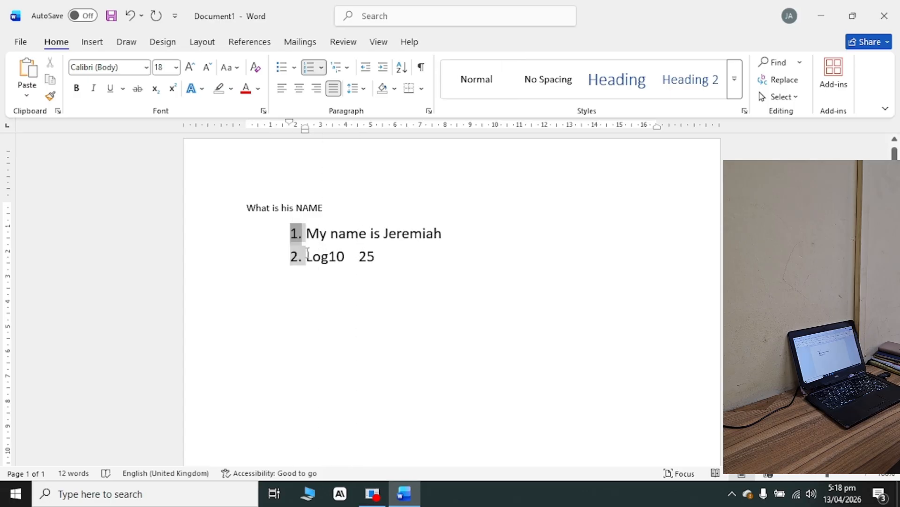
pyautogui.click(357, 255)
pyautogui.moveTo(397, 271); pyautogui.dragTo(284, 239)
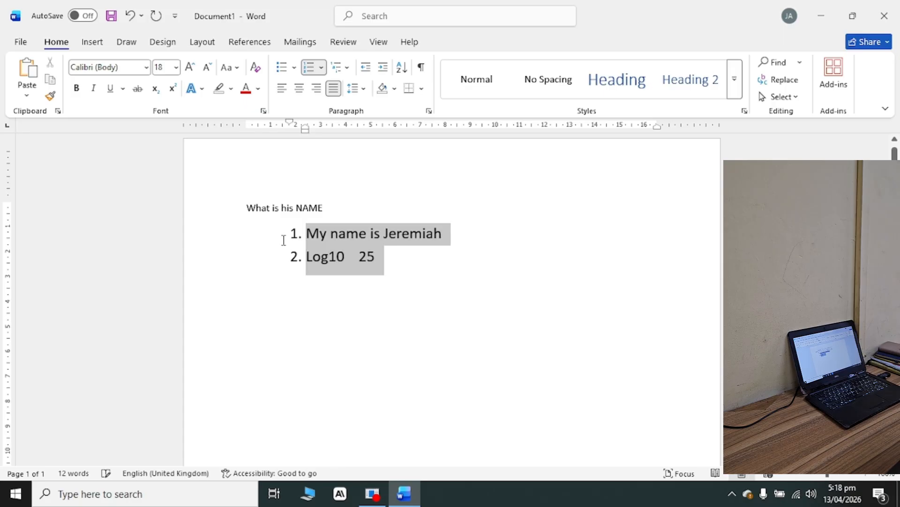
pyautogui.click(366, 68)
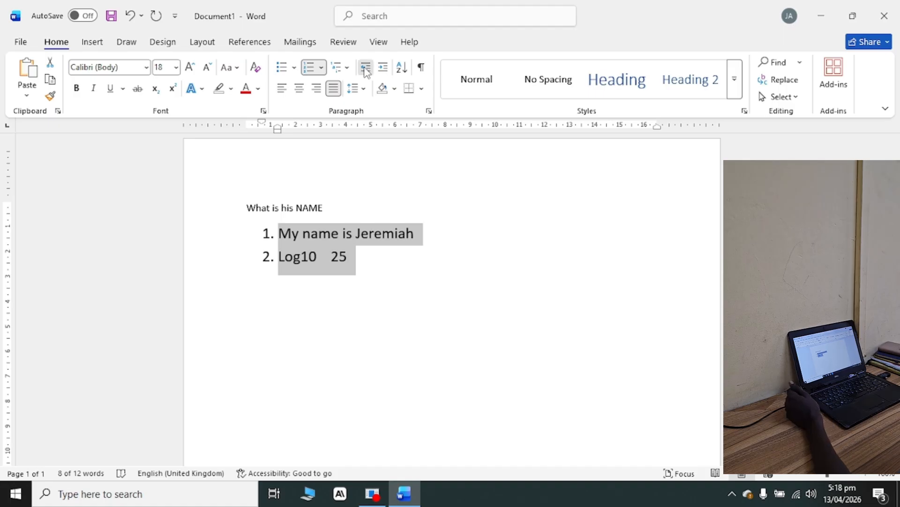
pyautogui.click(366, 68)
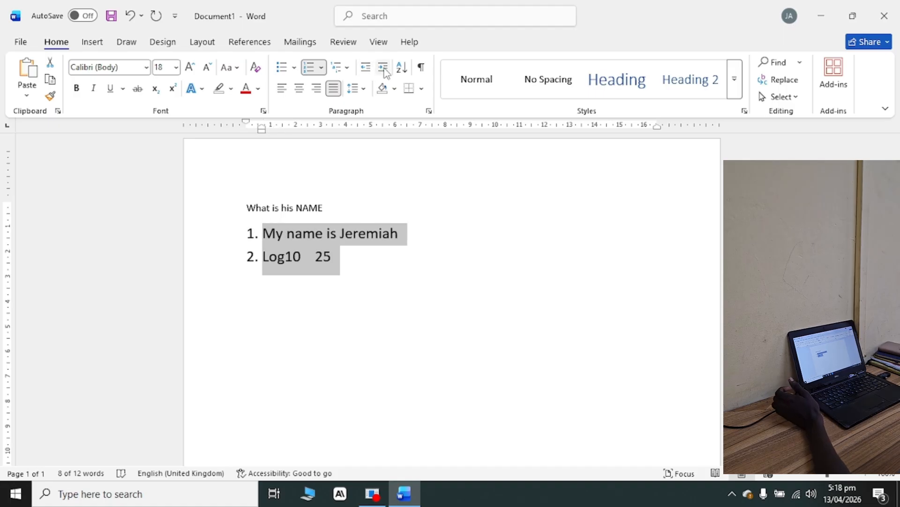
# Increase the indent of both numbered lines by five levels.
pyautogui.click(383, 68)
pyautogui.click(383, 68)
pyautogui.click(383, 68)
pyautogui.click(383, 68)
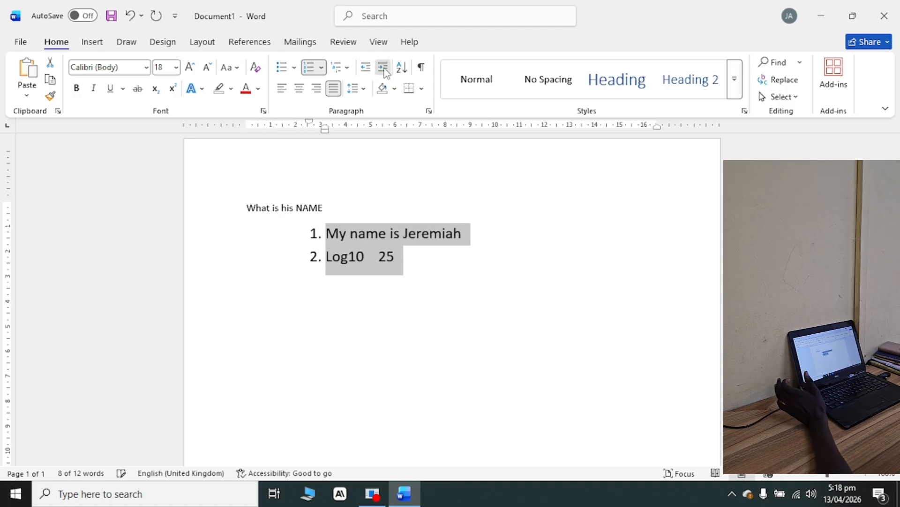
pyautogui.click(383, 68)
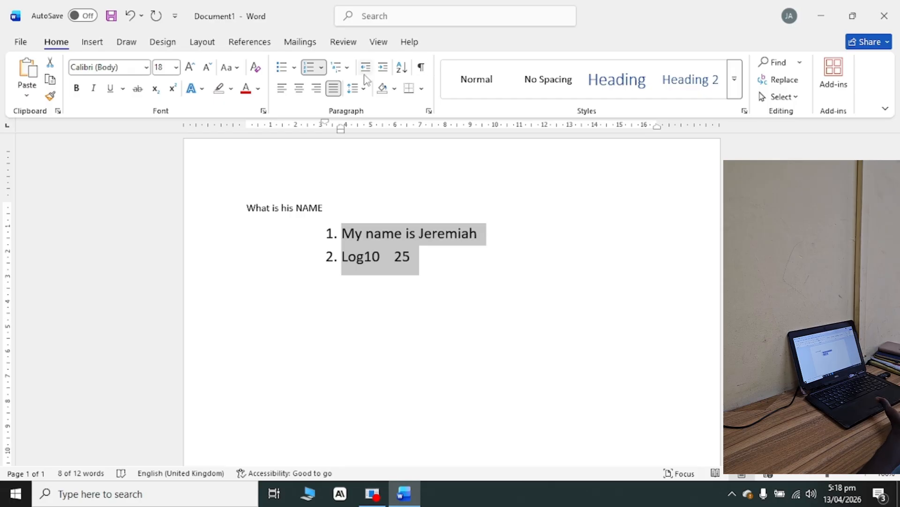
# Sort the selected numbered lines by Headings, with type Text, in descending order.
pyautogui.click(402, 71)
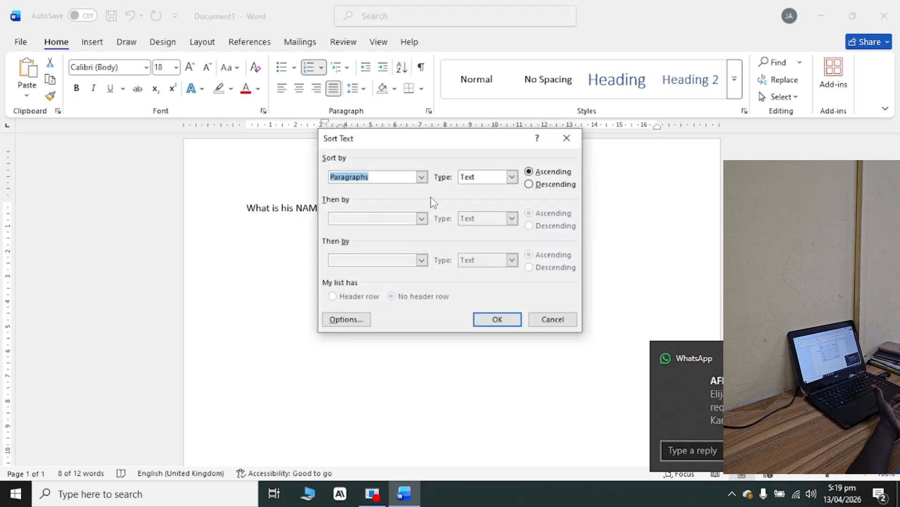
pyautogui.click(424, 180)
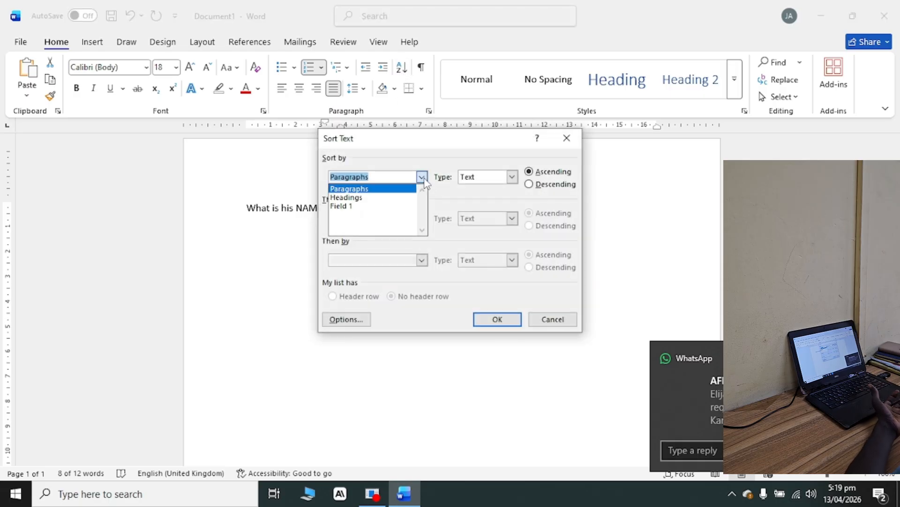
pyautogui.click(384, 197)
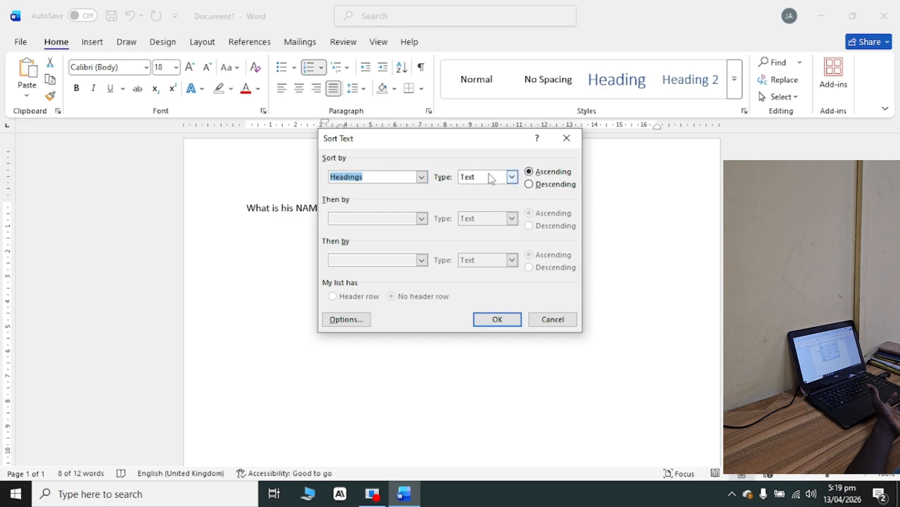
pyautogui.click(541, 186)
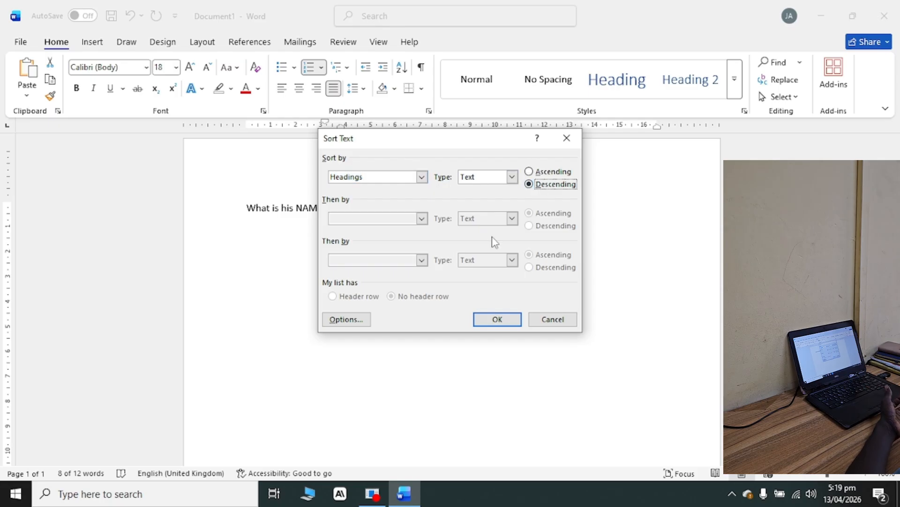
pyautogui.click(500, 320)
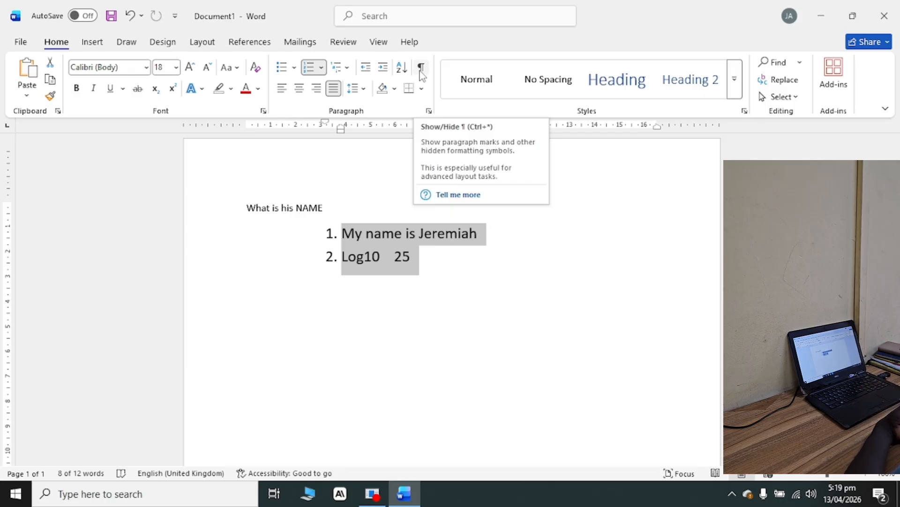
# Show the paragraph marks and other hidden formatting symbols and hide them again.
pyautogui.click(421, 68)
pyautogui.click(421, 70)
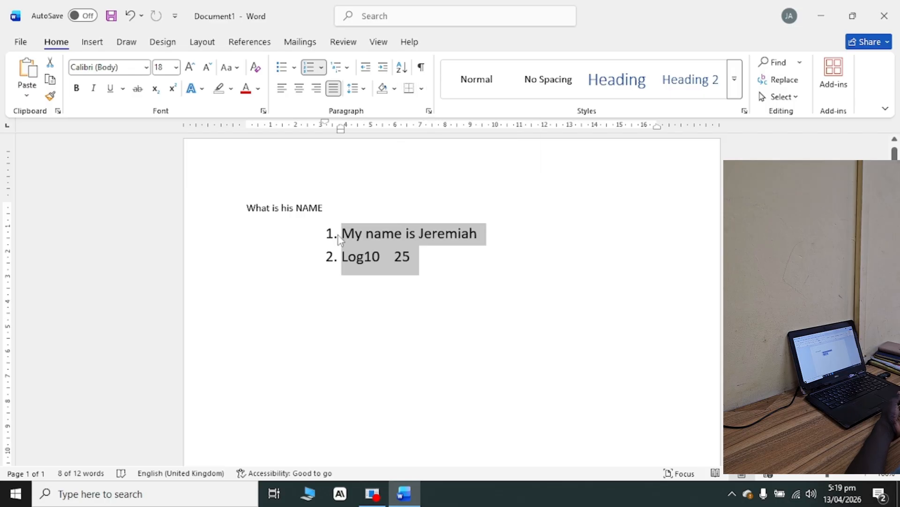
# Apply a bottom border to the two numbered lines and change it to all borders.
pyautogui.click(409, 88)
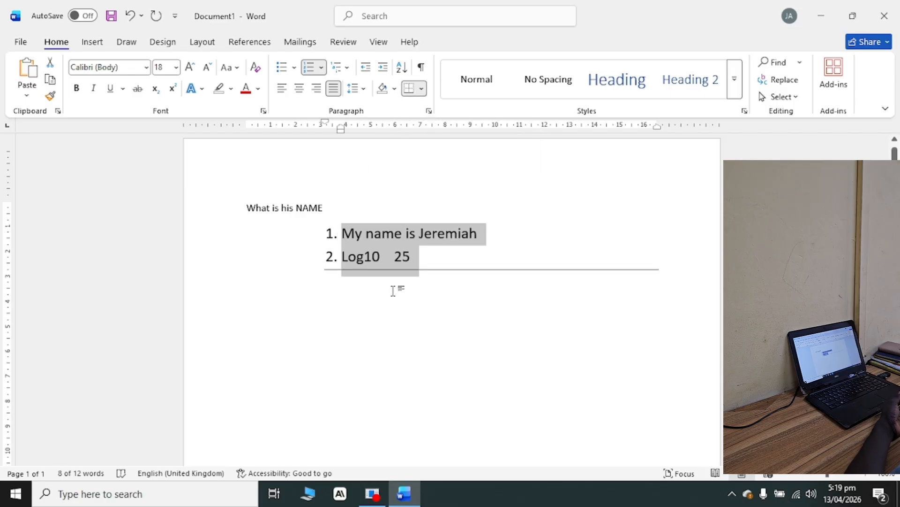
pyautogui.click(422, 88)
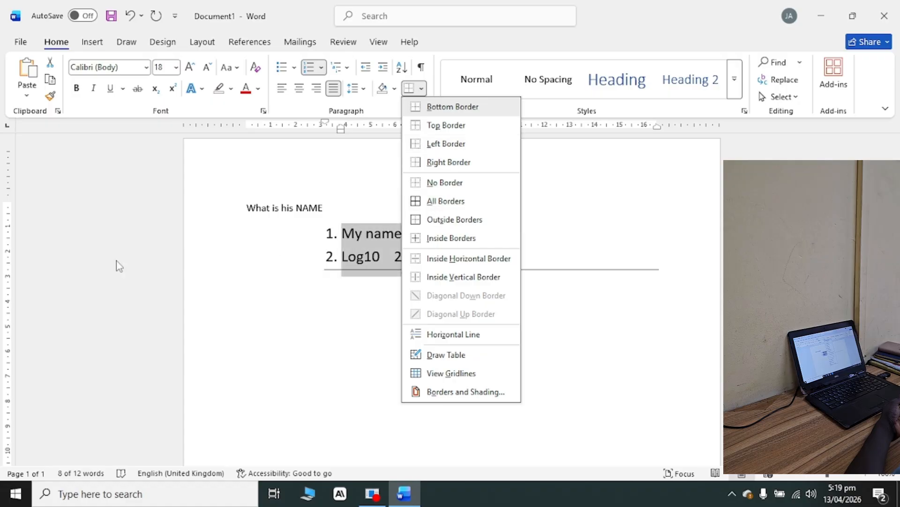
pyautogui.click(440, 201)
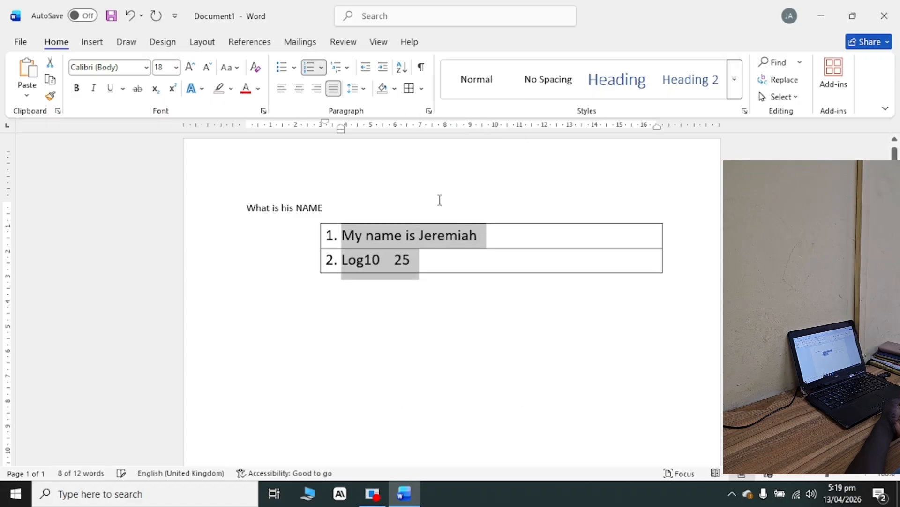
# Set the border width of the two numbered lines to 6 pt and redraw their borders with it.
pyautogui.click(473, 268)
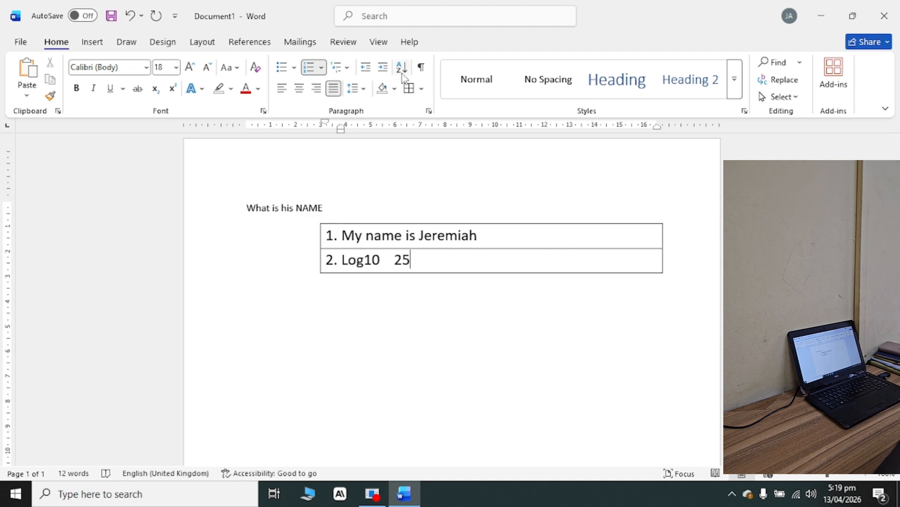
pyautogui.click(421, 89)
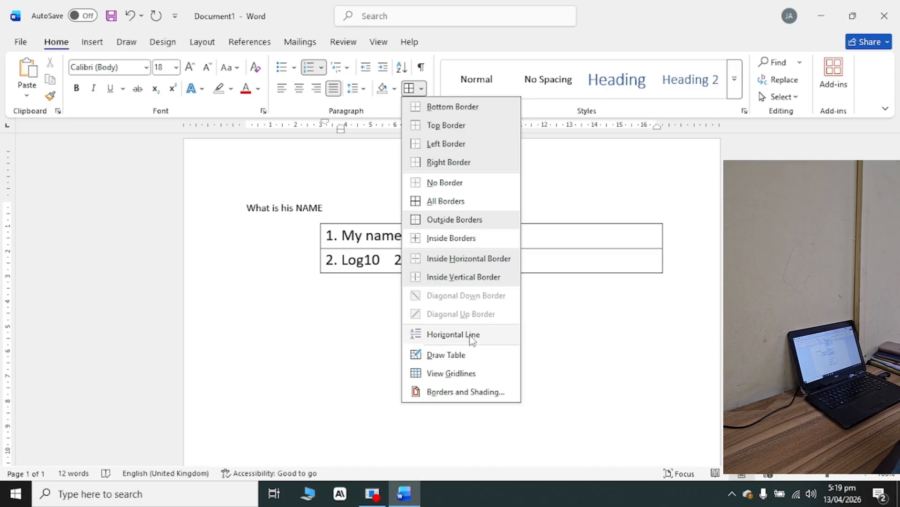
pyautogui.click(481, 395)
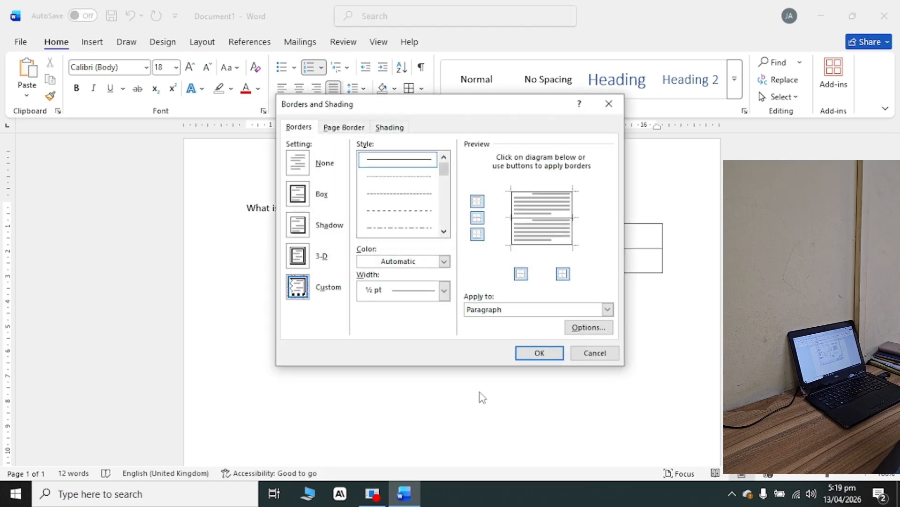
pyautogui.click(444, 290)
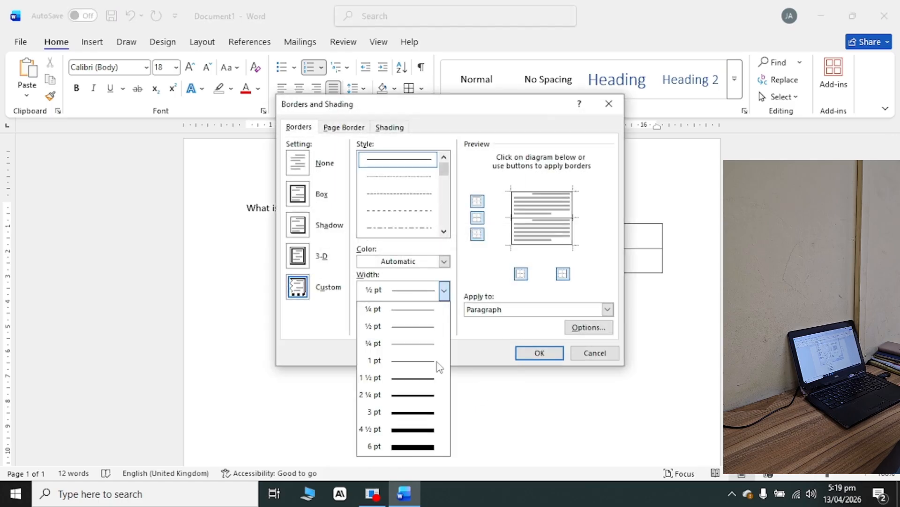
pyautogui.click(423, 446)
pyautogui.click(531, 355)
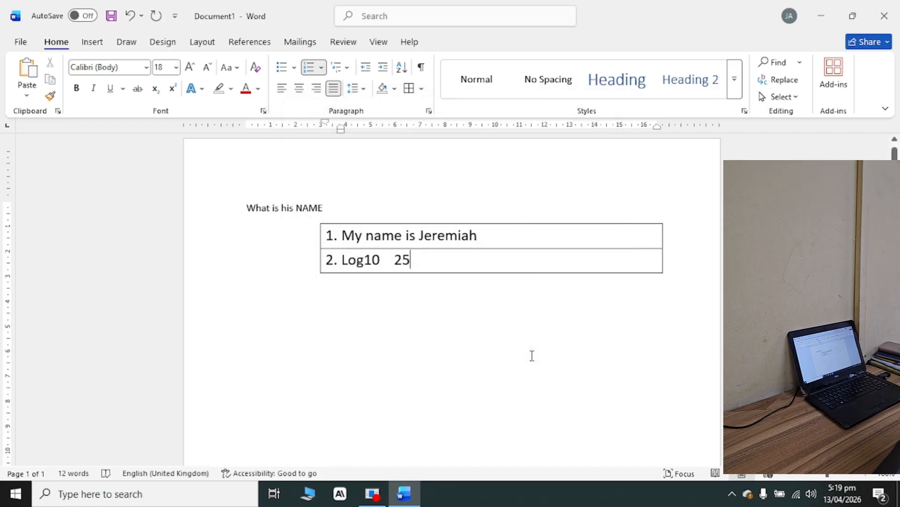
pyautogui.moveTo(322, 227); pyautogui.dragTo(325, 227)
pyautogui.click(411, 90)
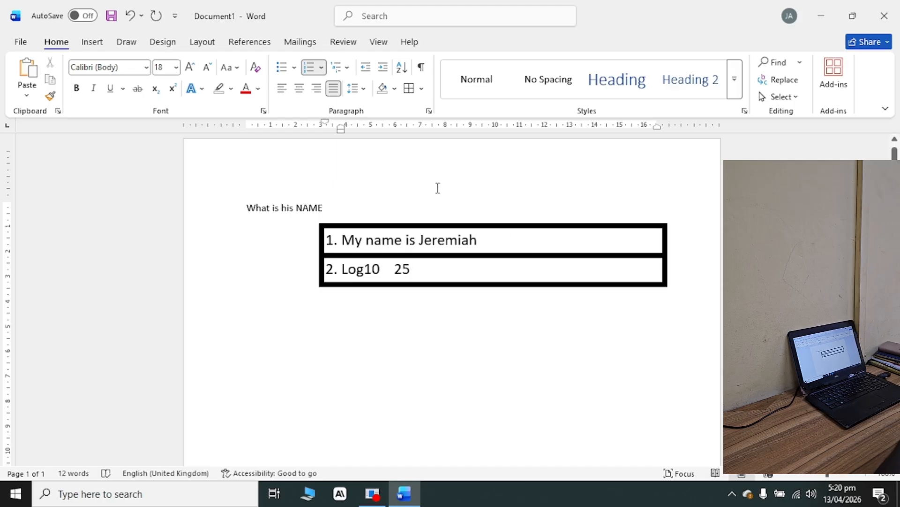
# Apply the No Spacing style to the "Log10 25" line, undo it and apply it again.
pyautogui.click(550, 94)
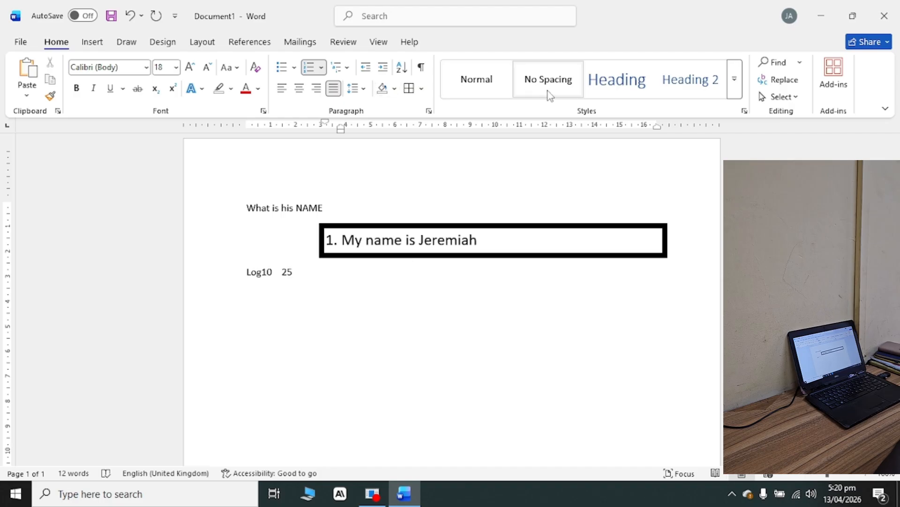
pyautogui.hotkey('ctrl', 'z')
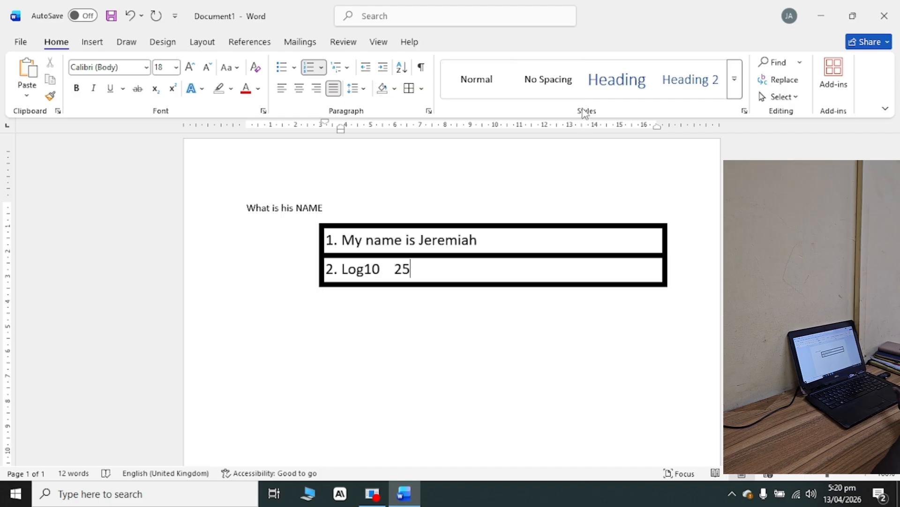
pyautogui.click(520, 92)
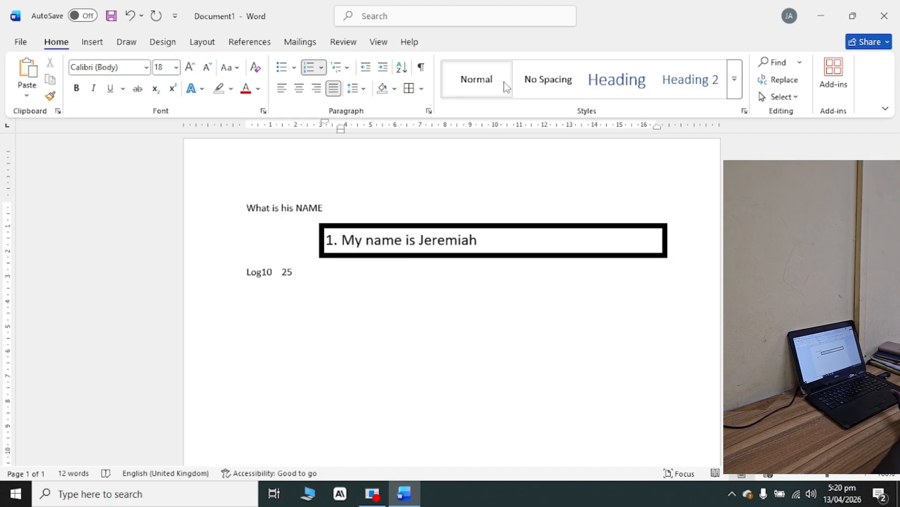
pyautogui.click(578, 90)
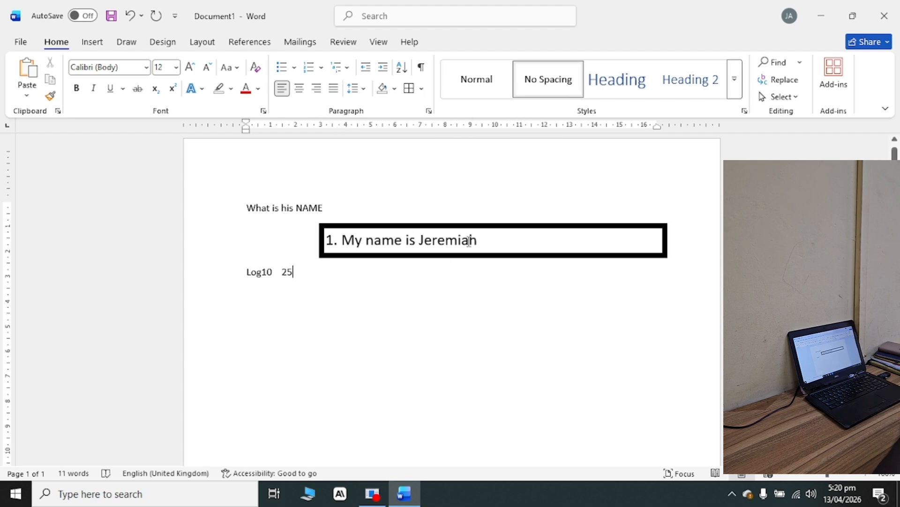
# Try the Normal, No Spacing and Heading styles on the "My name is" line, apply Heading 2, and view the remaining styles.
pyautogui.moveTo(479, 237); pyautogui.dragTo(281, 234)
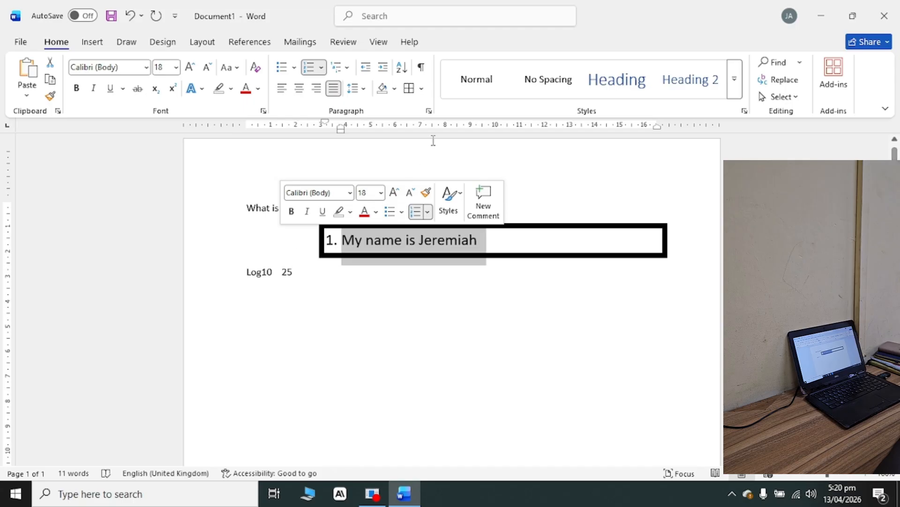
pyautogui.click(483, 83)
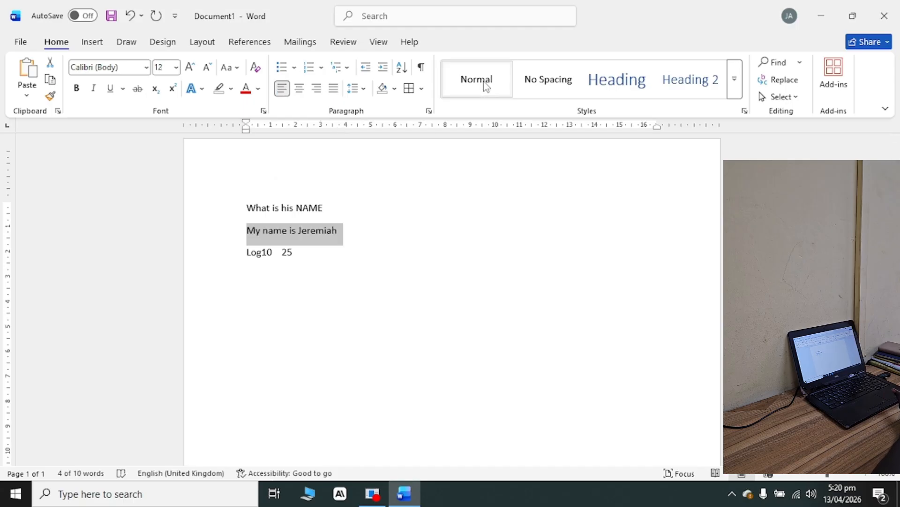
pyautogui.click(543, 86)
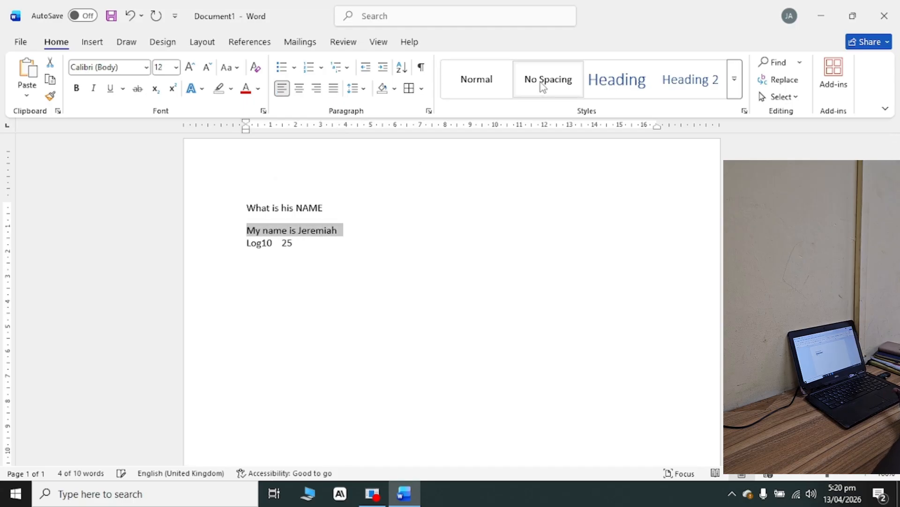
pyautogui.click(599, 79)
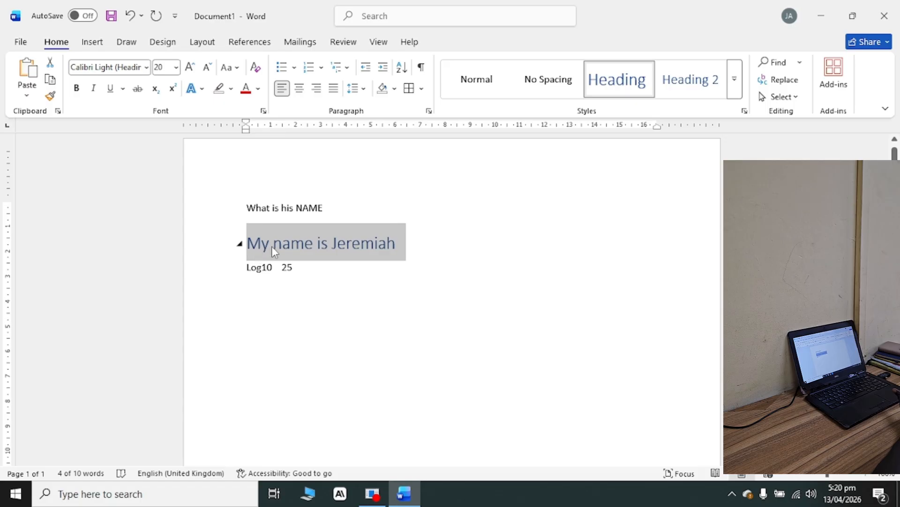
pyautogui.click(714, 81)
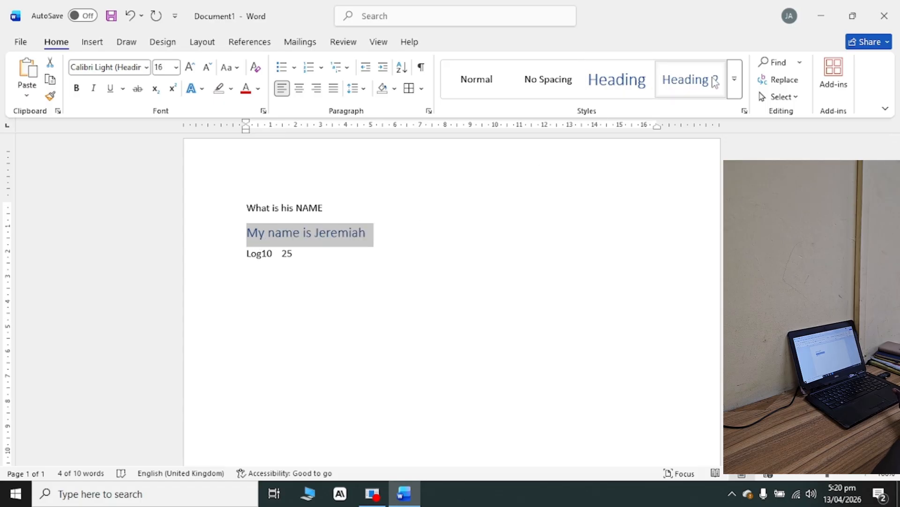
pyautogui.click(735, 79)
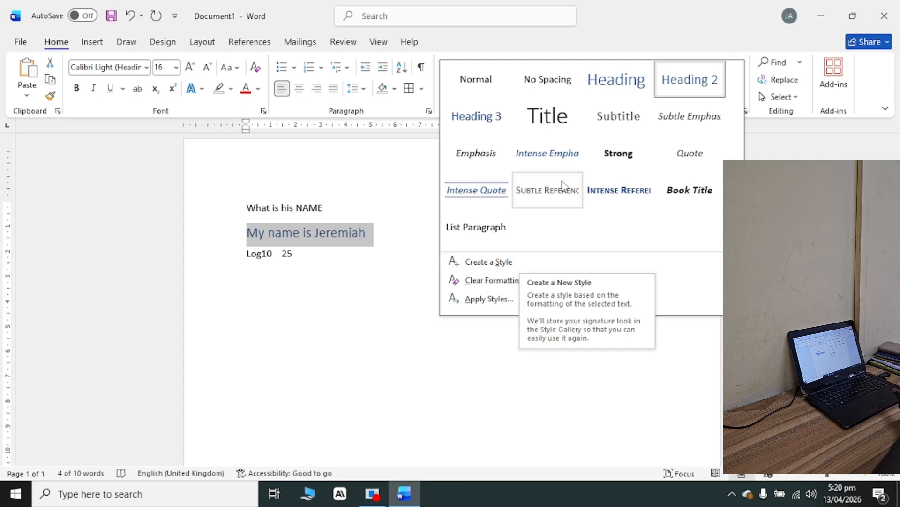
pyautogui.click(353, 307)
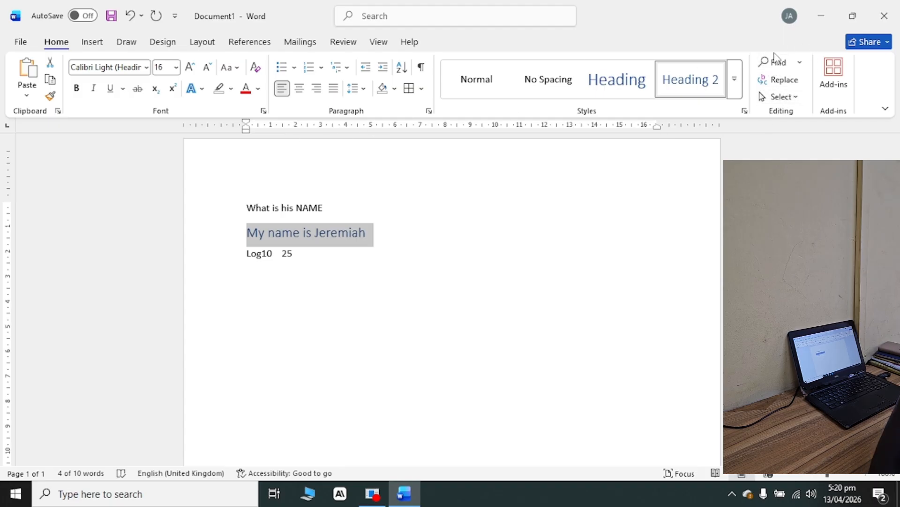
# Search the document for the selected sentence, clear it, and search for the letter "O" followed by the letter "A".
pyautogui.click(799, 62)
pyautogui.click(797, 75)
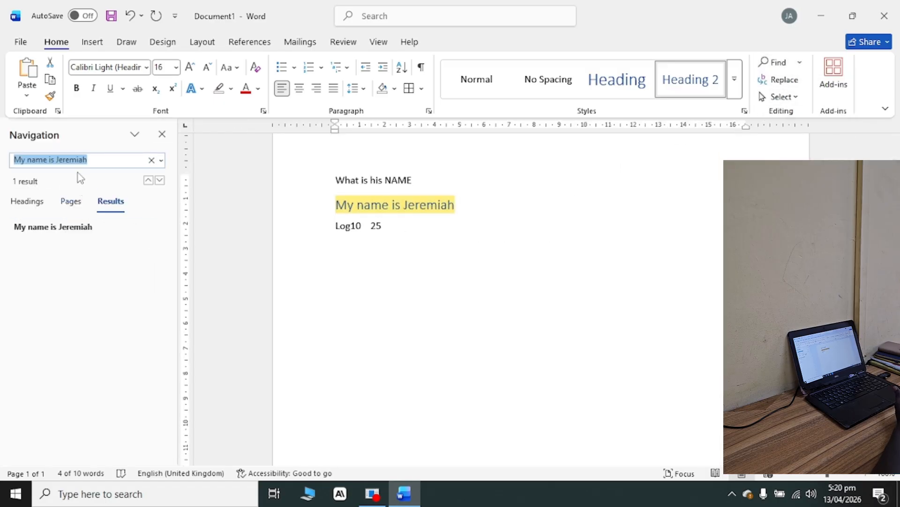
pyautogui.click(151, 161)
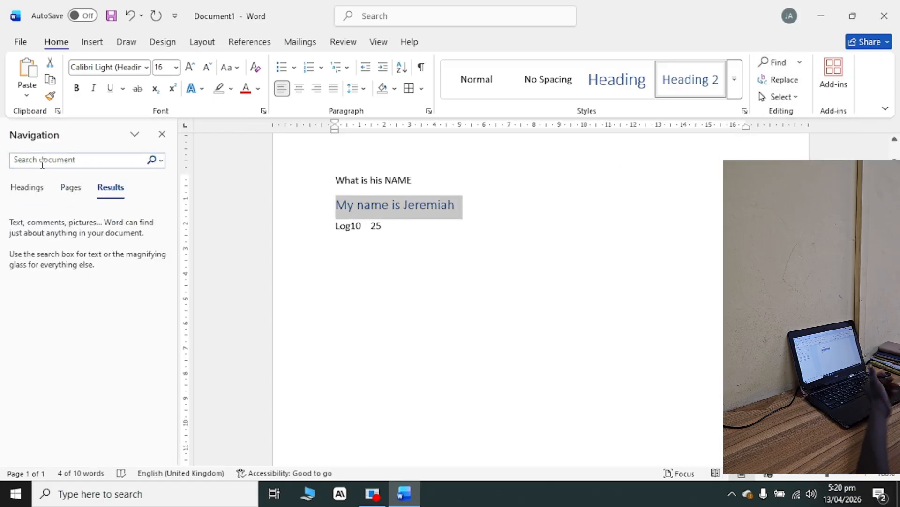
pyautogui.click(43, 161)
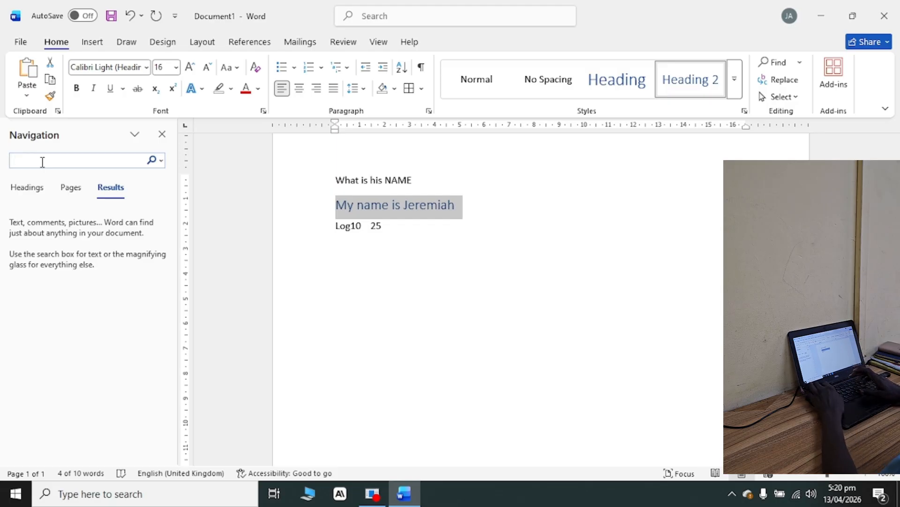
pyautogui.write('0')
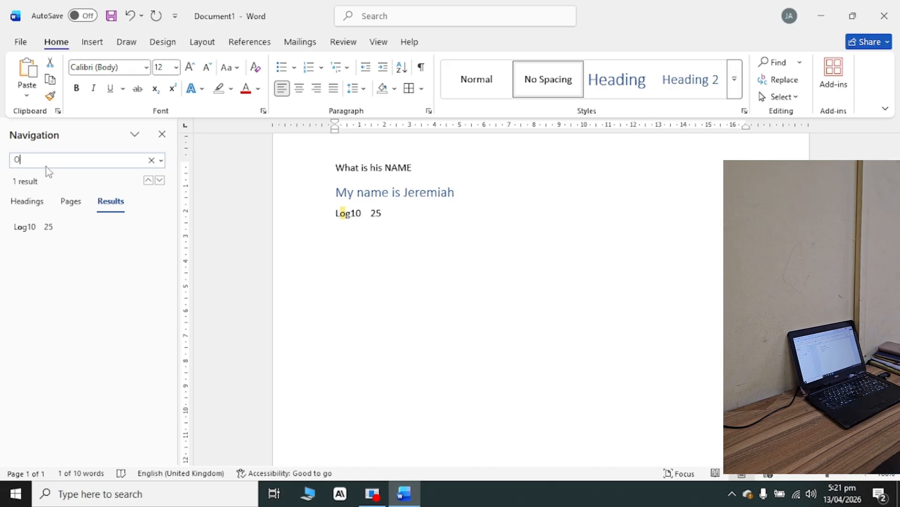
pyautogui.press('BackSpace')
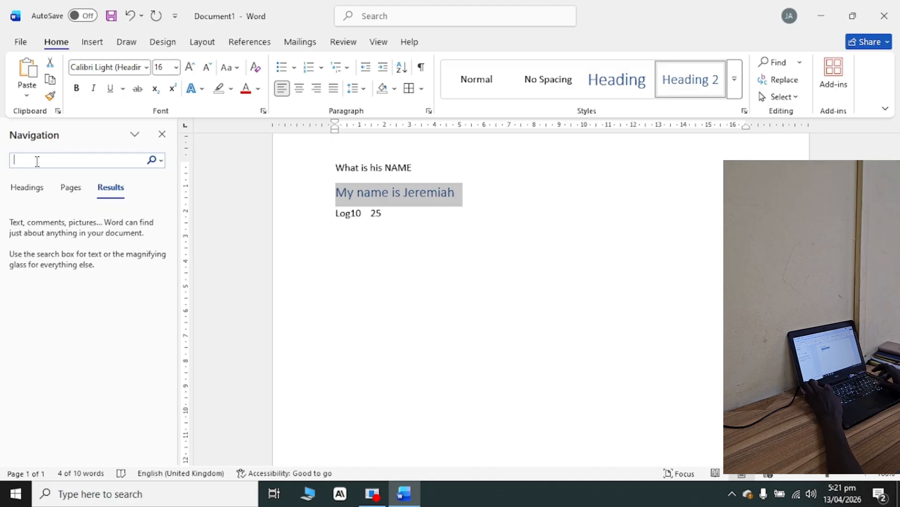
pyautogui.write('A')
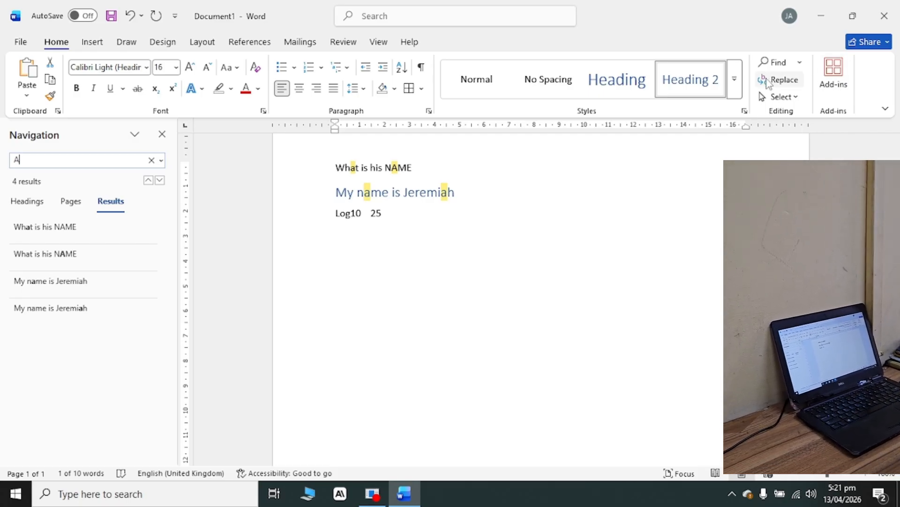
# Replace every "E" with "F" throughout the whole document.
pyautogui.click(778, 80)
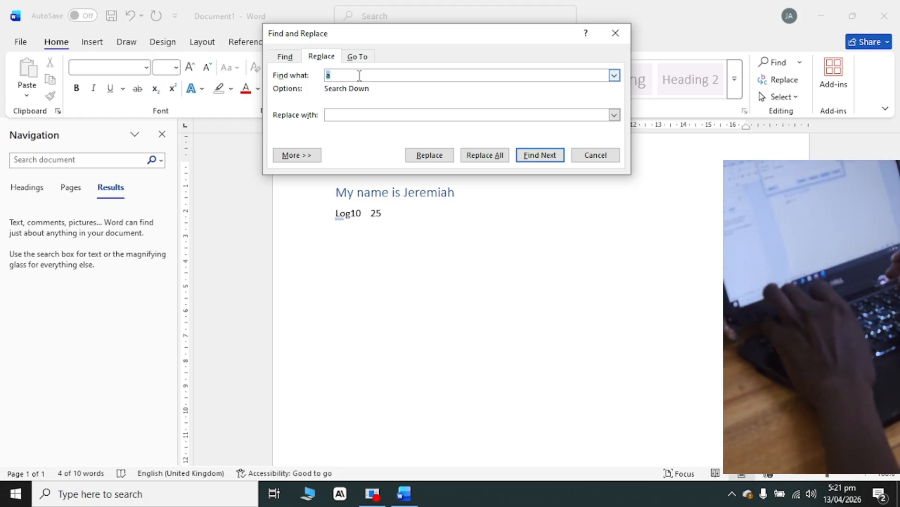
pyautogui.write('E')
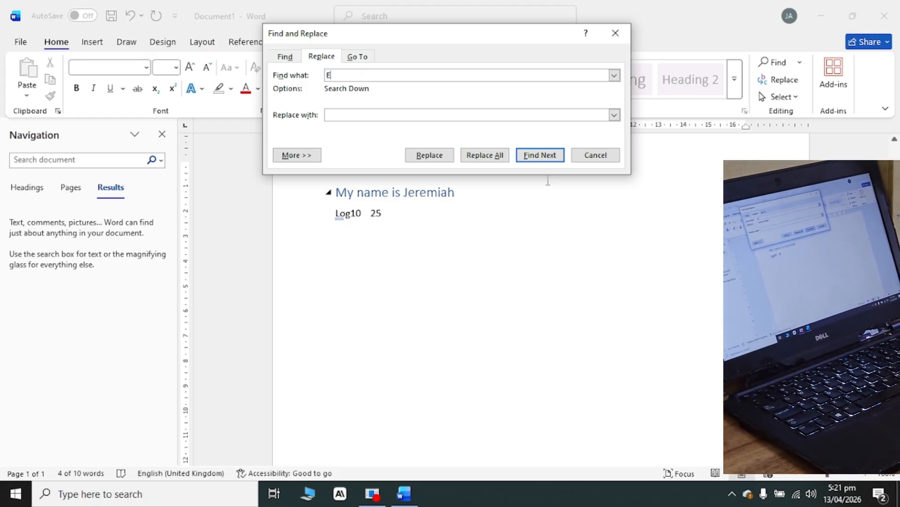
pyautogui.click(429, 155)
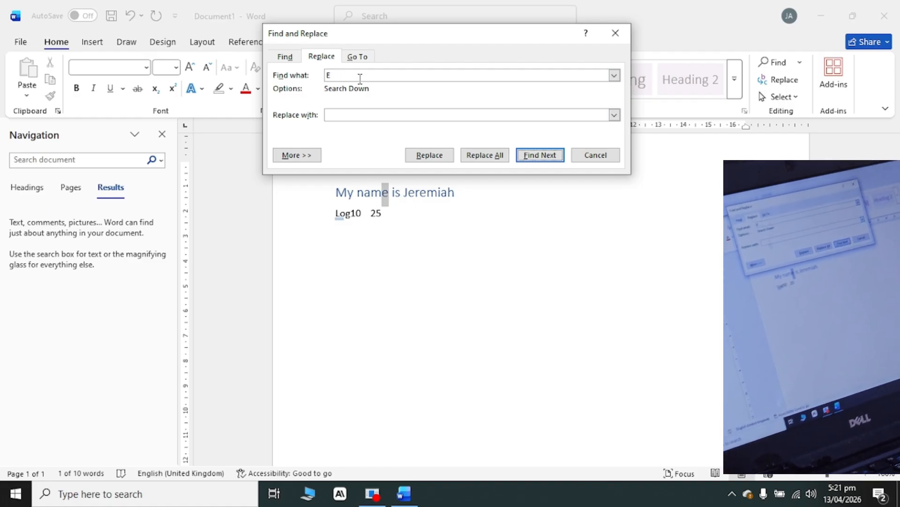
pyautogui.click(346, 114)
pyautogui.write('F')
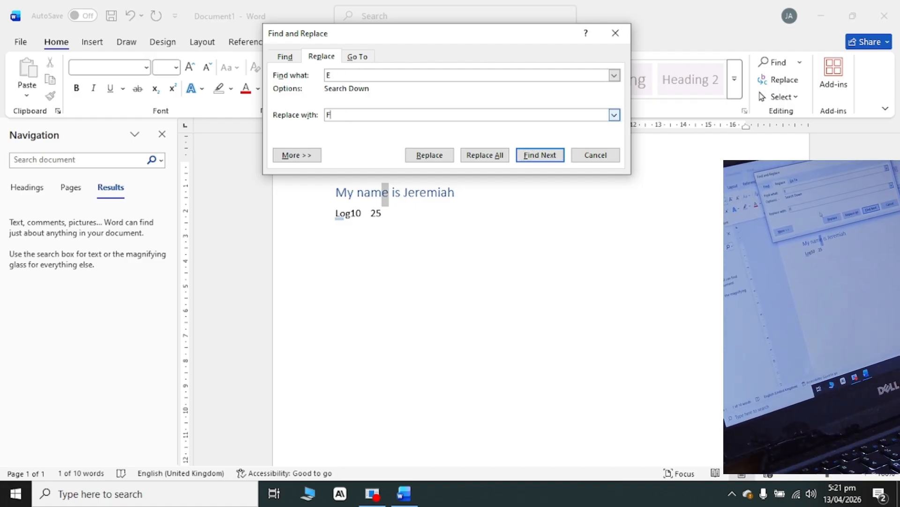
pyautogui.click(488, 155)
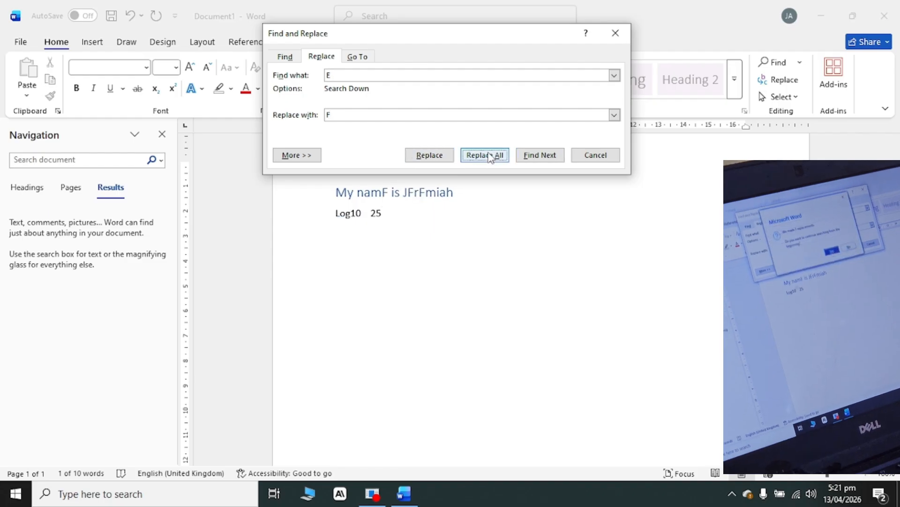
pyautogui.click(483, 151)
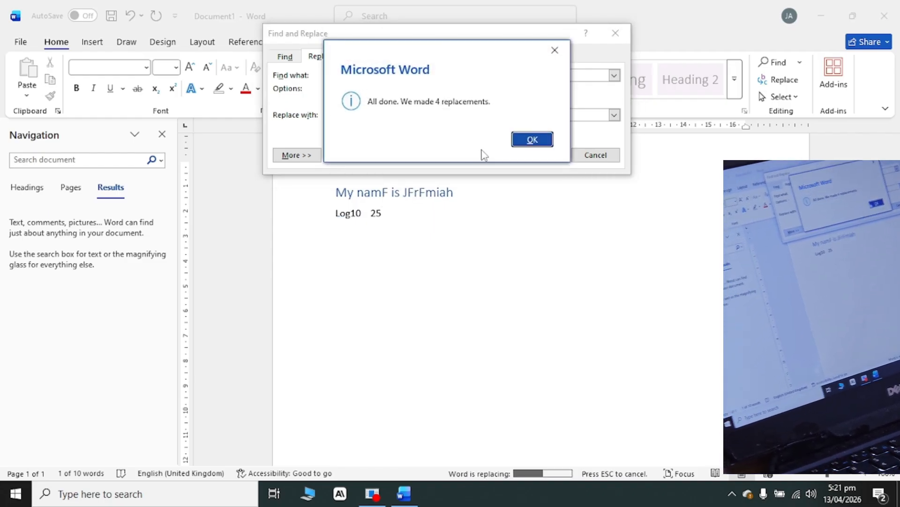
pyautogui.click(521, 140)
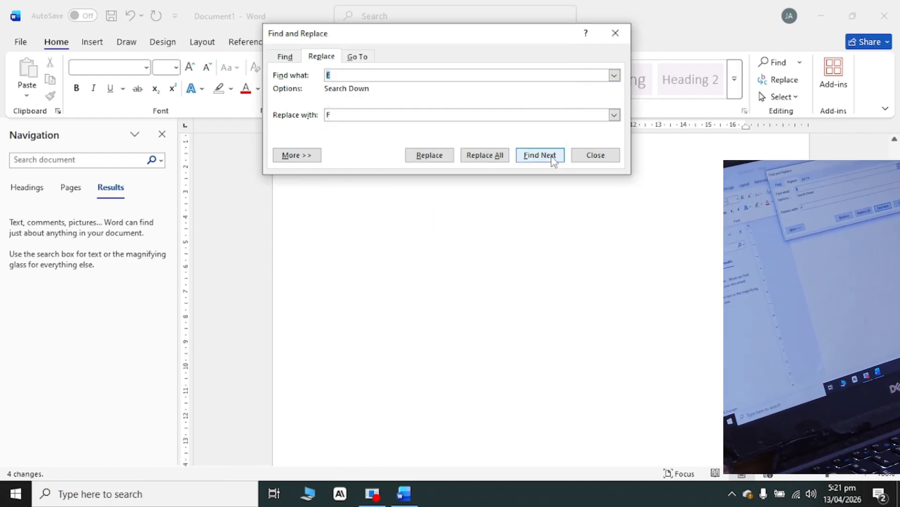
pyautogui.click(615, 33)
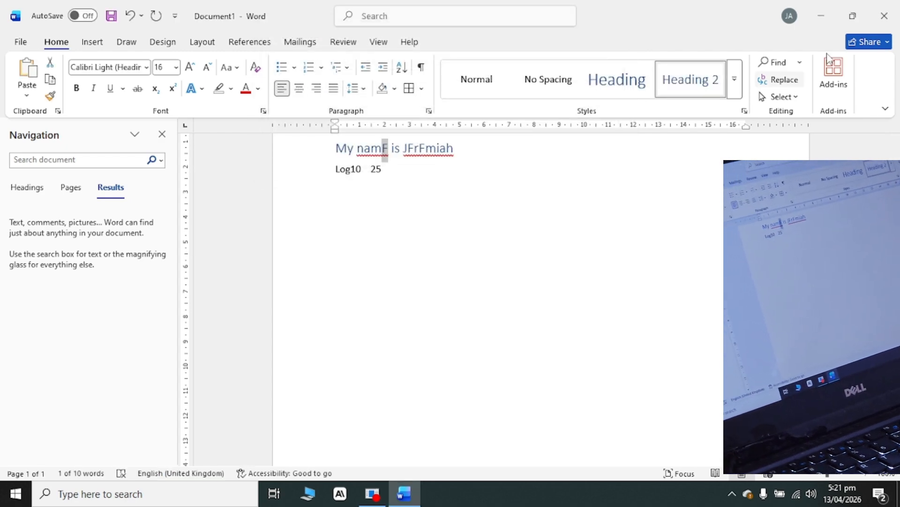
# View the available selection options, and browse the list of popular add-ins.
pyautogui.click(780, 96)
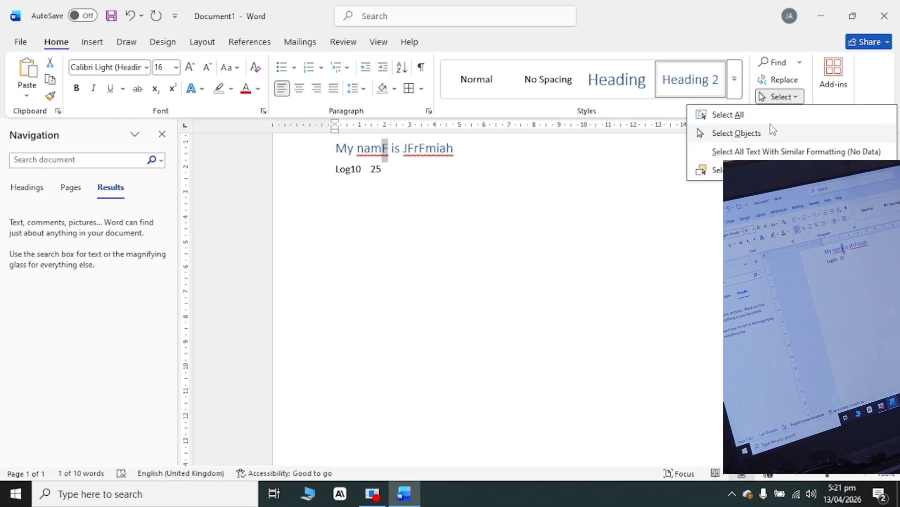
pyautogui.click(722, 190)
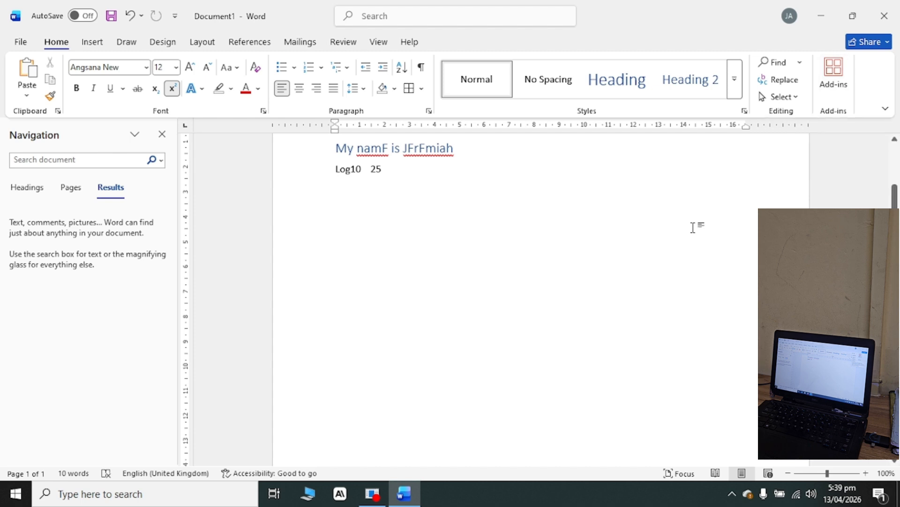
pyautogui.click(833, 78)
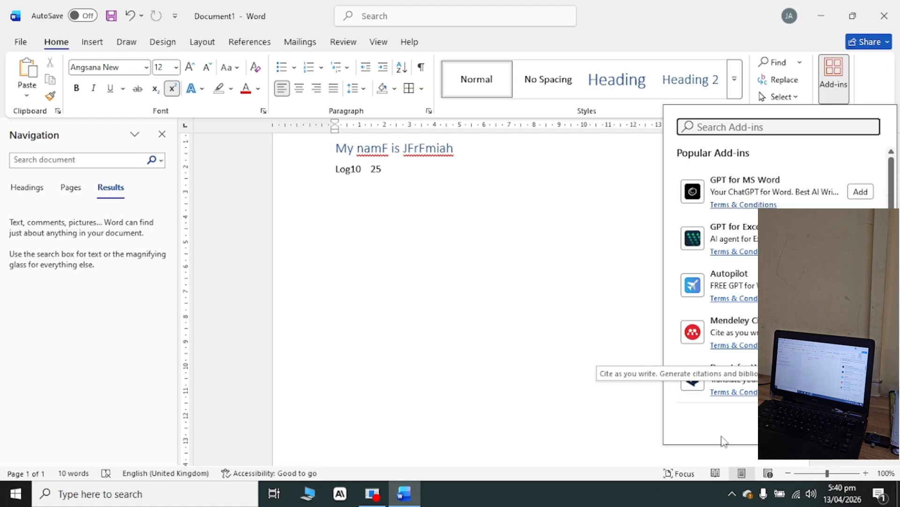
pyautogui.scroll(-1, 769, 328)
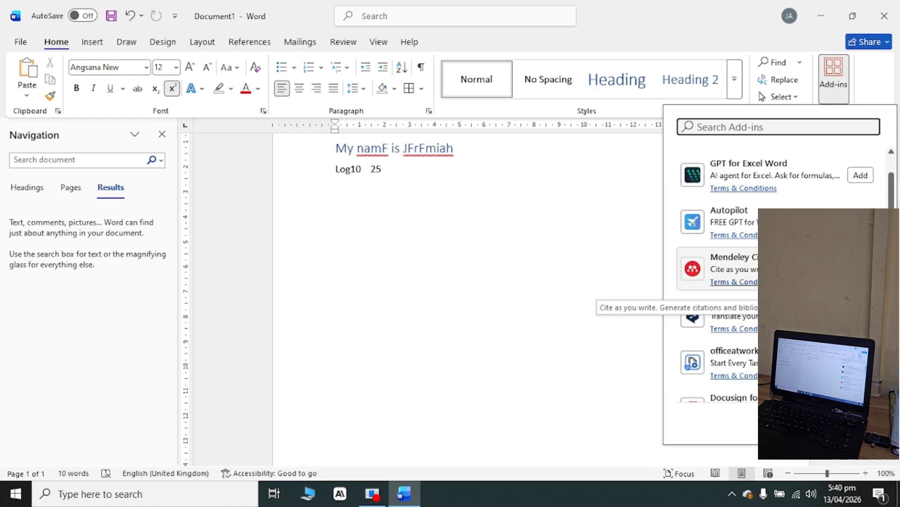
# Add the MathType add-in from the list of popular add-ins and dismiss its introduction message.
pyautogui.scroll(-2, 769, 329)
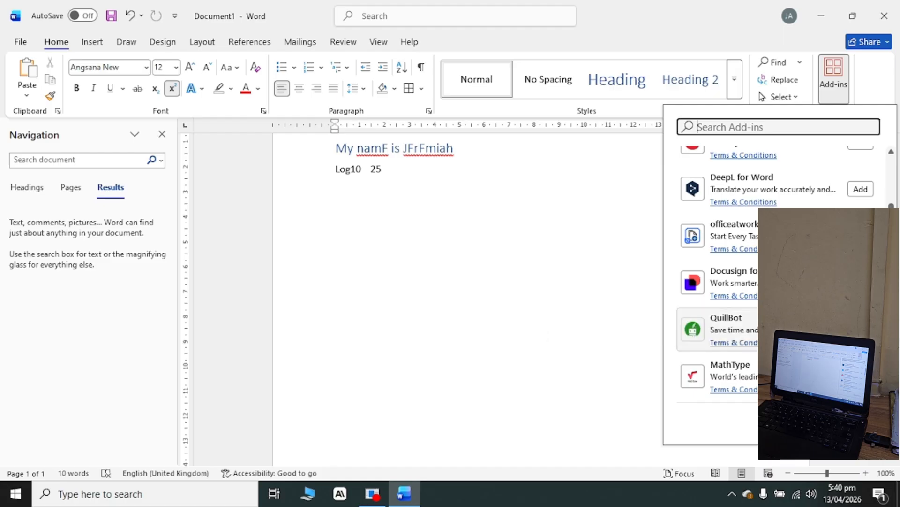
pyautogui.scroll(-1, 717, 319)
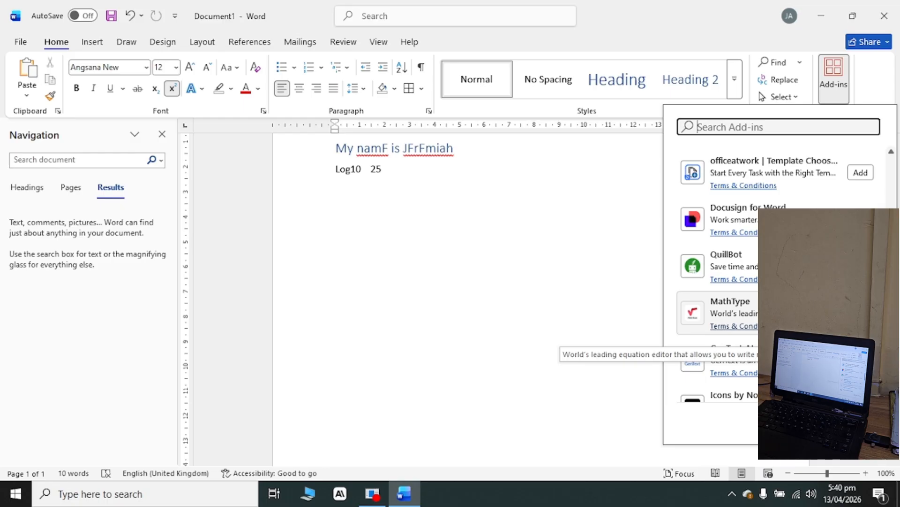
pyautogui.click(861, 313)
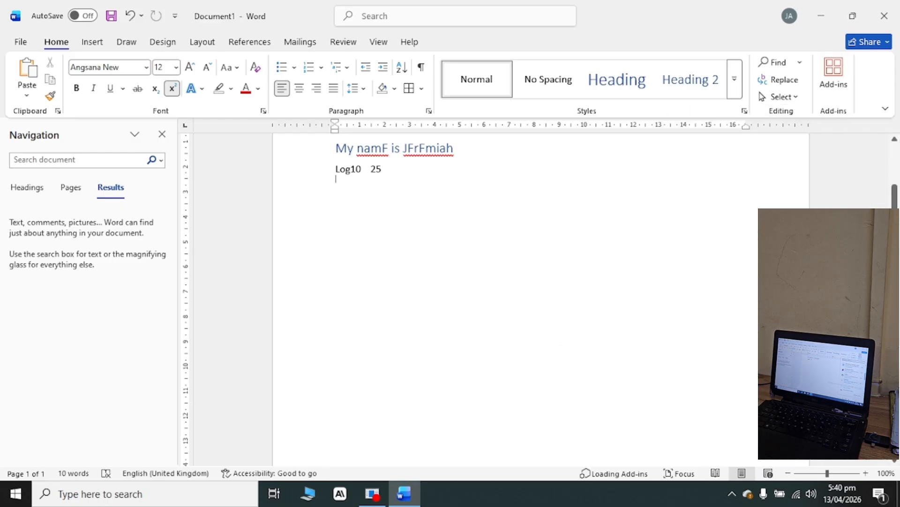
pyautogui.click(834, 78)
pyautogui.scroll(-4, 717, 305)
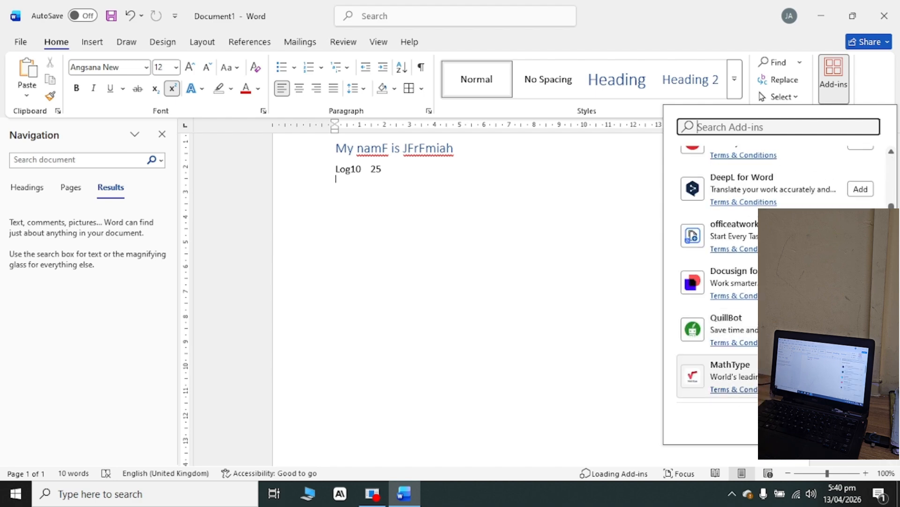
pyautogui.click(860, 376)
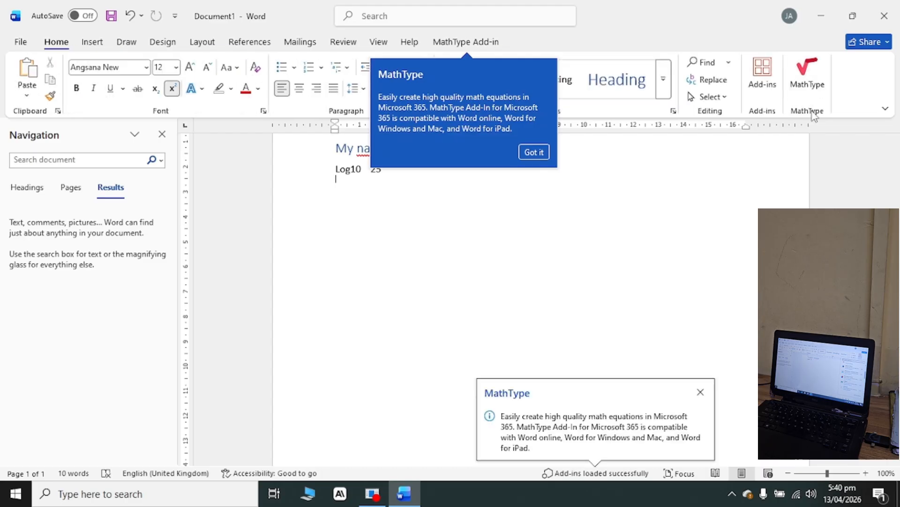
pyautogui.click(533, 152)
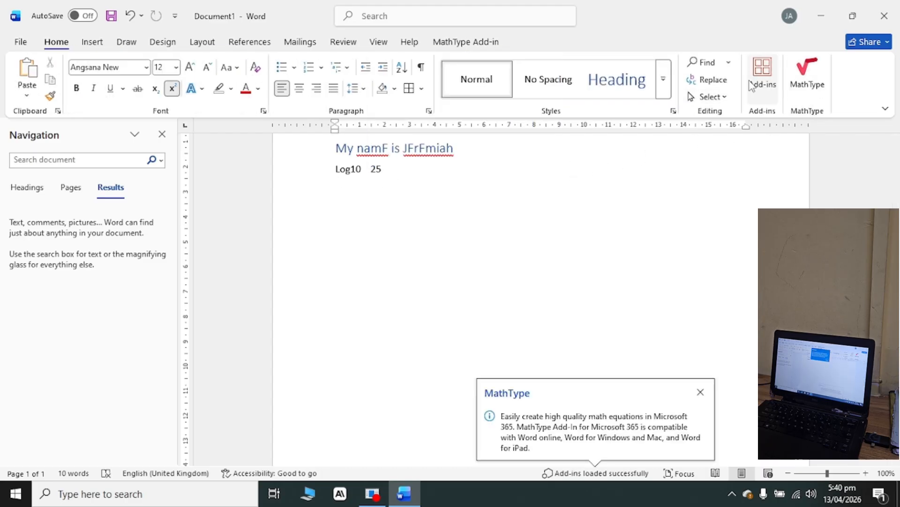
# Open MathType to view its Microsoft sign-in window, and close both the window and the add-in's pane without signing in.
pyautogui.click(803, 81)
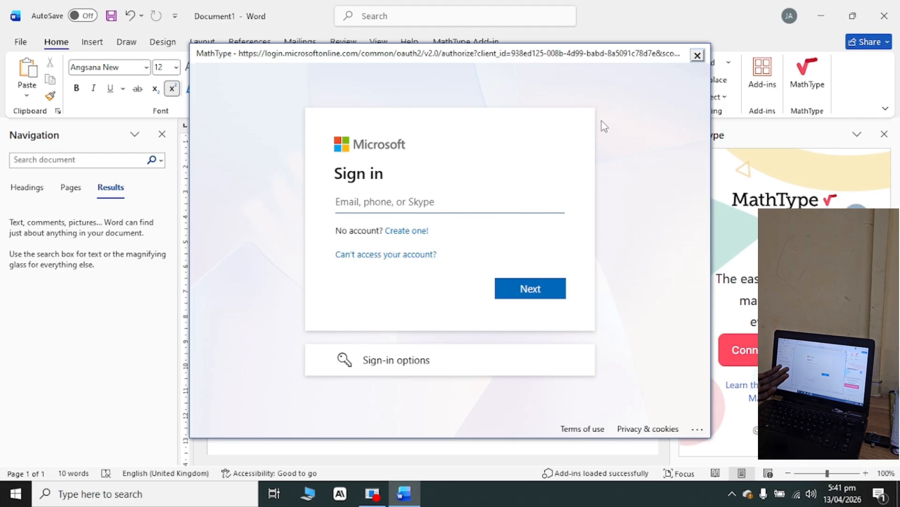
pyautogui.click(697, 55)
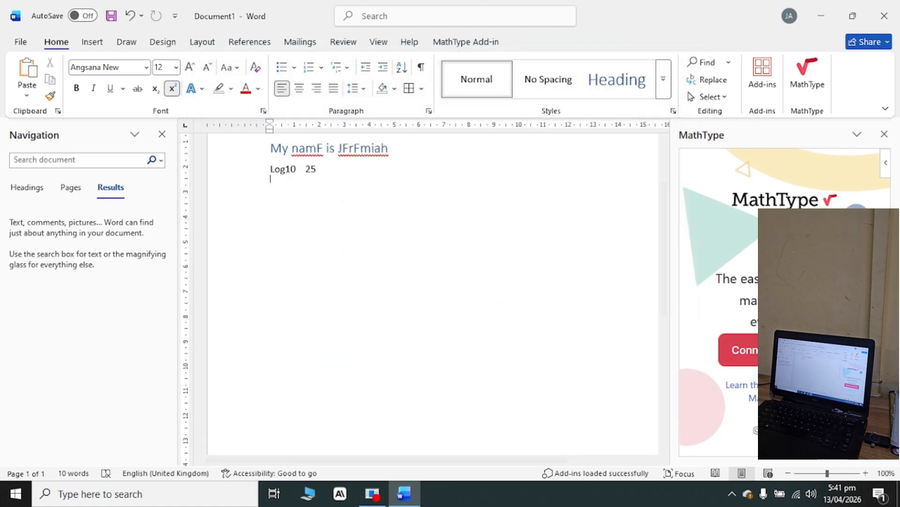
pyautogui.click(884, 134)
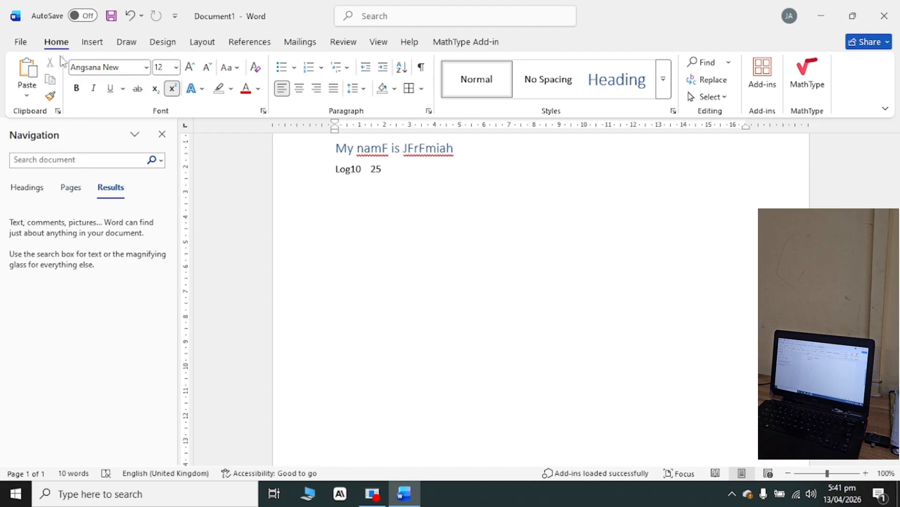
# Look through the Insert, Draw, Layout, References, Design, Mailings, Review, View, Help and MathType command sets.
pyautogui.click(93, 43)
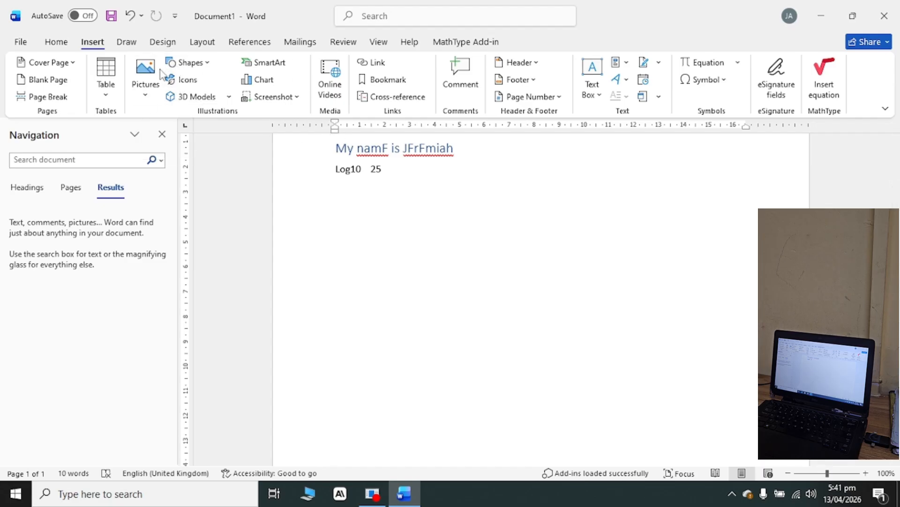
pyautogui.click(121, 43)
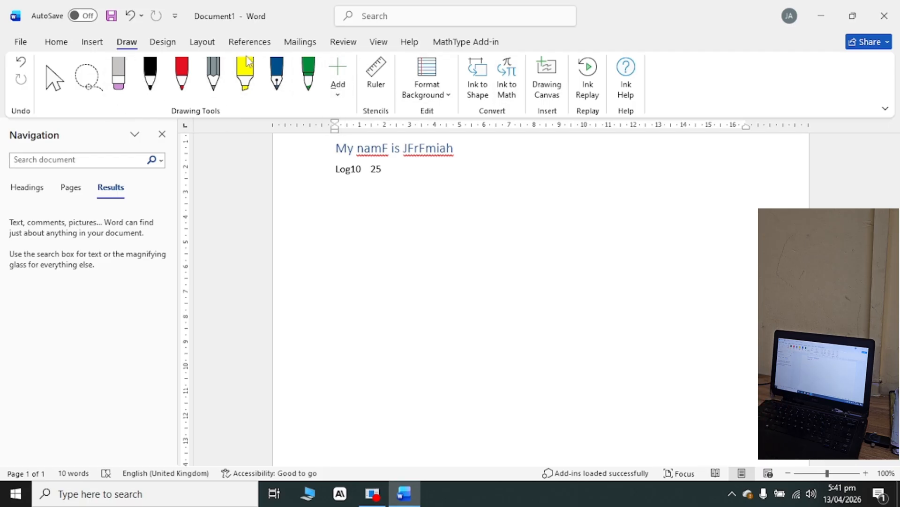
pyautogui.click(204, 43)
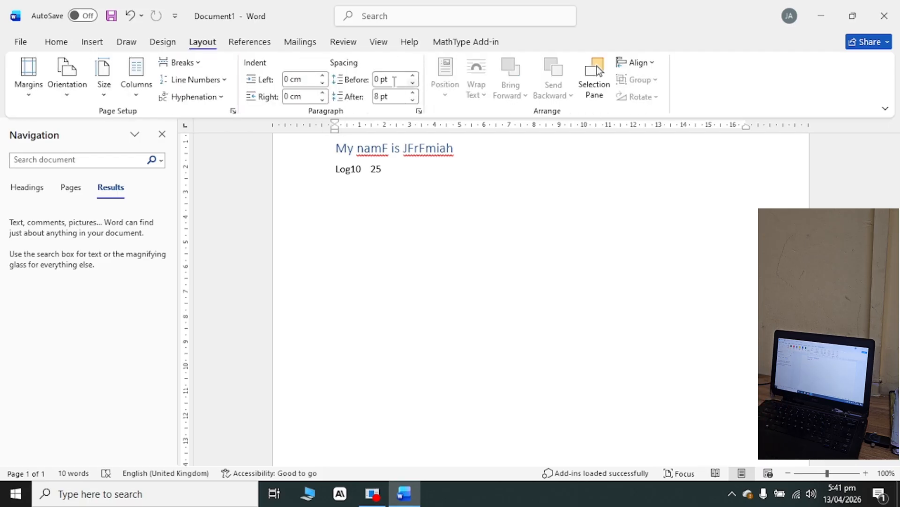
pyautogui.click(239, 47)
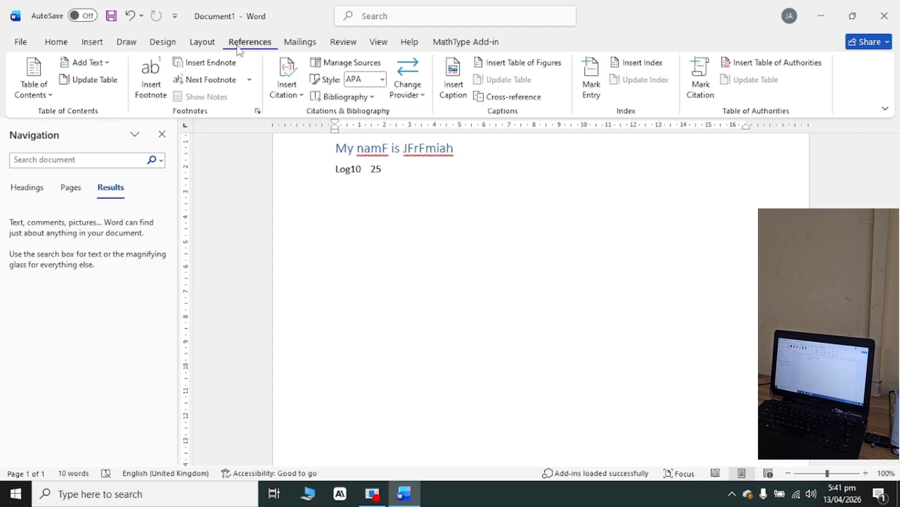
pyautogui.click(160, 44)
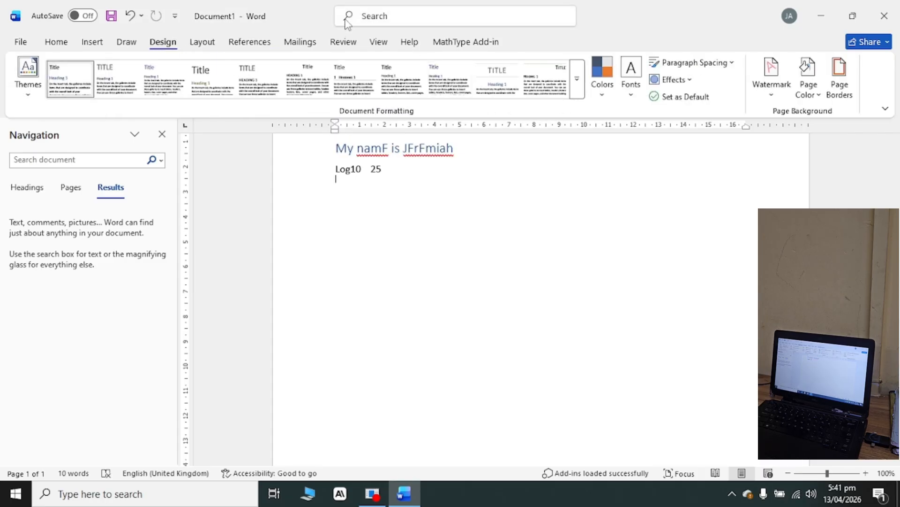
pyautogui.click(299, 43)
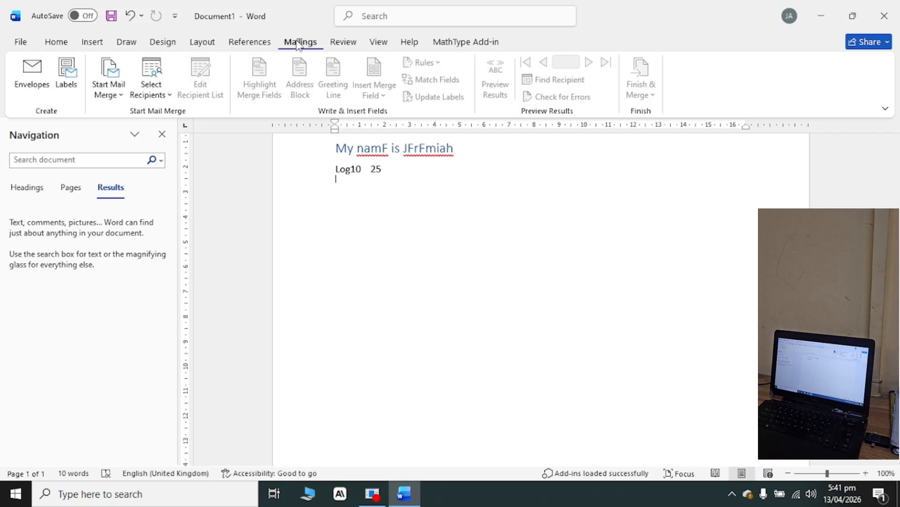
pyautogui.click(347, 47)
pyautogui.click(377, 47)
pyautogui.click(410, 47)
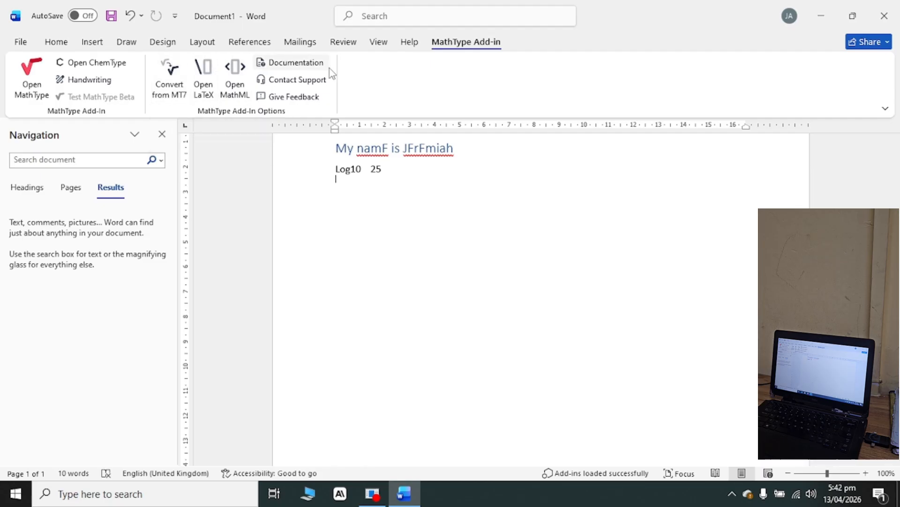
# View the ribbon customization options, dismiss them, and close the Navigation pane.
pyautogui.rightClick(469, 44)
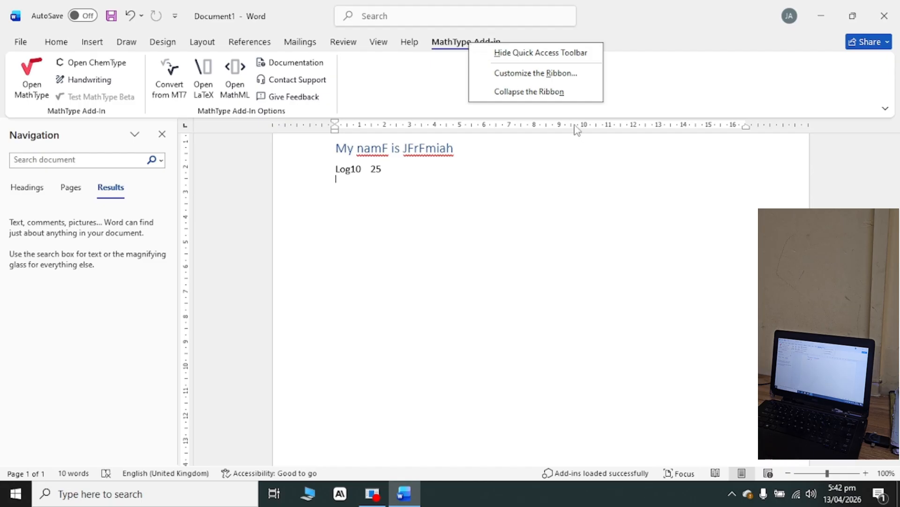
pyautogui.click(454, 212)
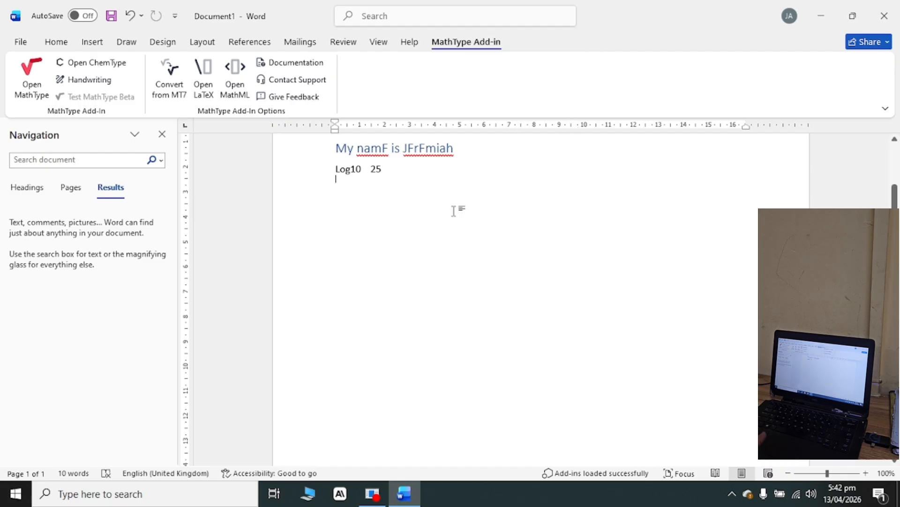
pyautogui.click(162, 134)
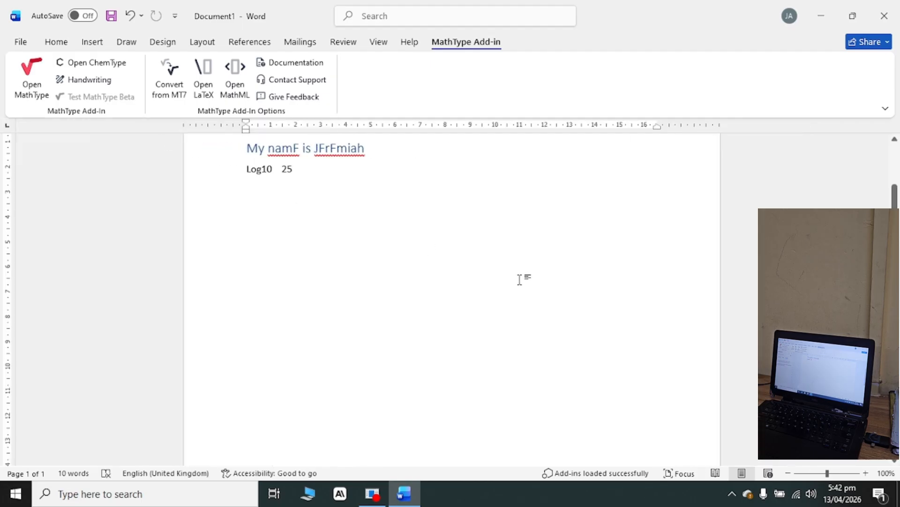